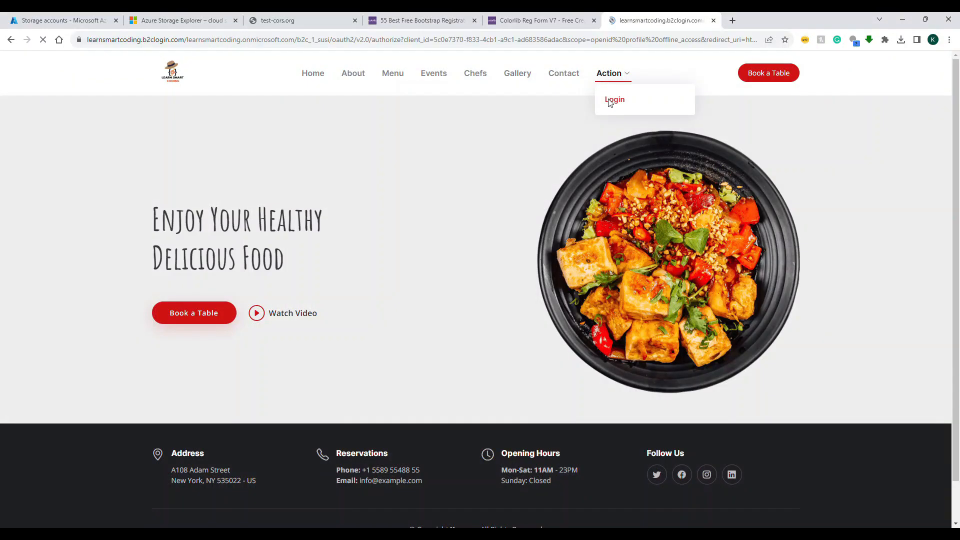
Step: Open the restaurant site's login page and compare its design with the Colorlib Reg Form v4 template in the Bootstrap registration forms list
{"action": "left_click", "coordinate": [608, 98]}
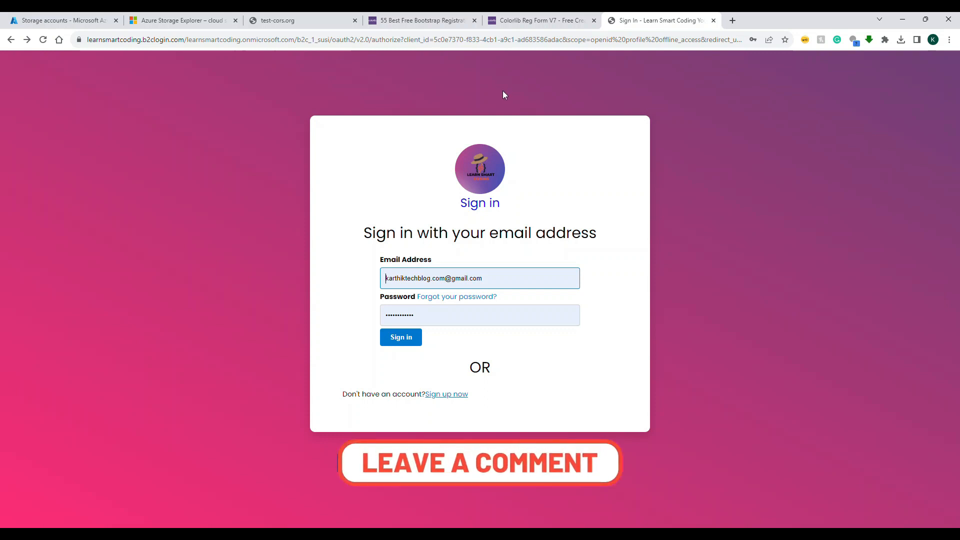
{"action": "left_click", "coordinate": [410, 23]}
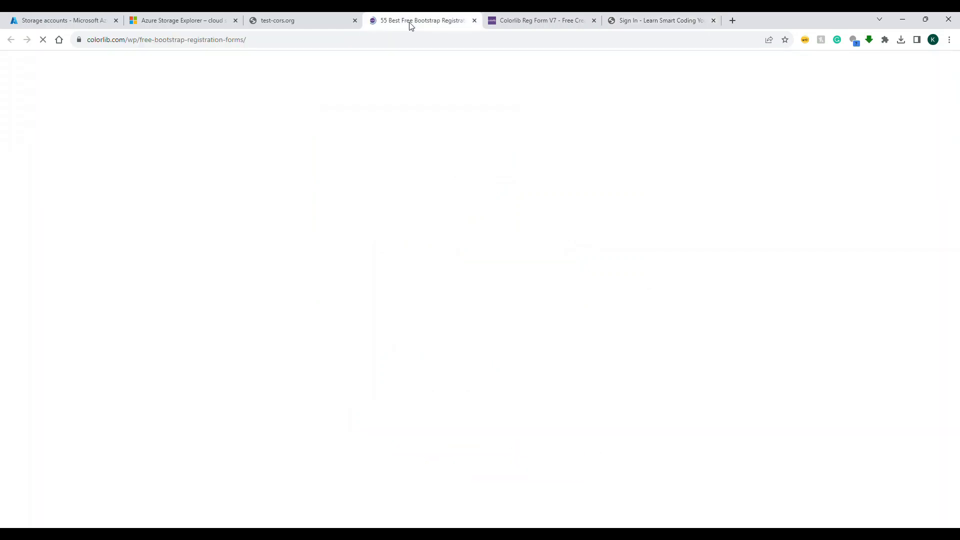
{"action": "scroll", "coordinate": [514, 201], "scroll_direction": "up", "scroll_amount": 3}
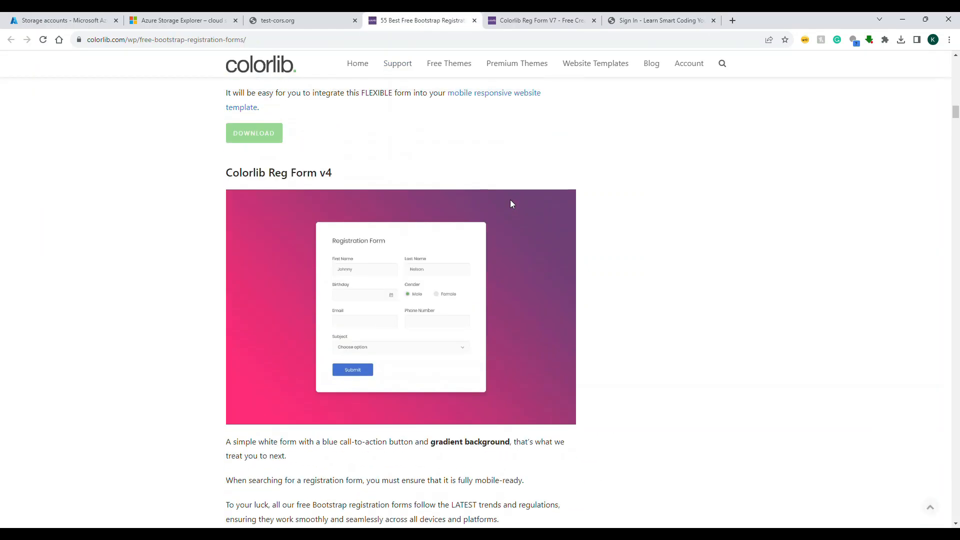
{"action": "scroll", "coordinate": [512, 202], "scroll_direction": "up", "scroll_amount": 1}
{"action": "scroll", "coordinate": [509, 201], "scroll_direction": "up", "scroll_amount": 8}
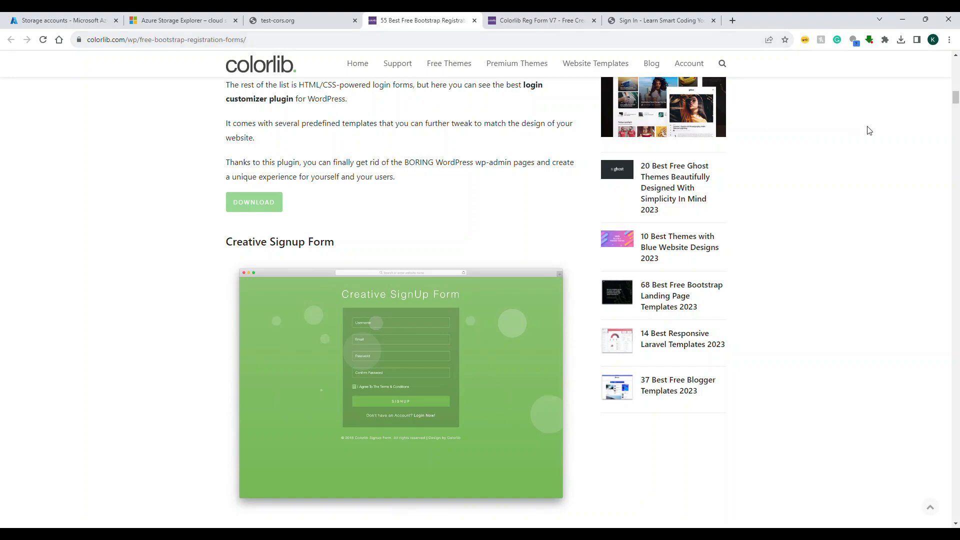
{"action": "left_click_drag", "start_coordinate": [956, 106], "coordinate": [956, 129]}
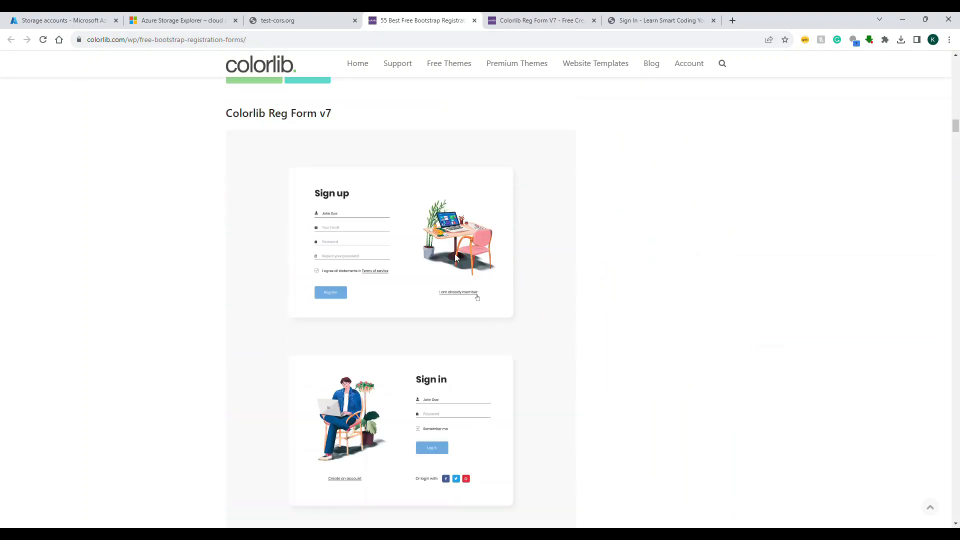
{"action": "scroll", "coordinate": [455, 254], "scroll_direction": "up", "scroll_amount": 8}
{"action": "scroll", "coordinate": [474, 229], "scroll_direction": "up", "scroll_amount": 2}
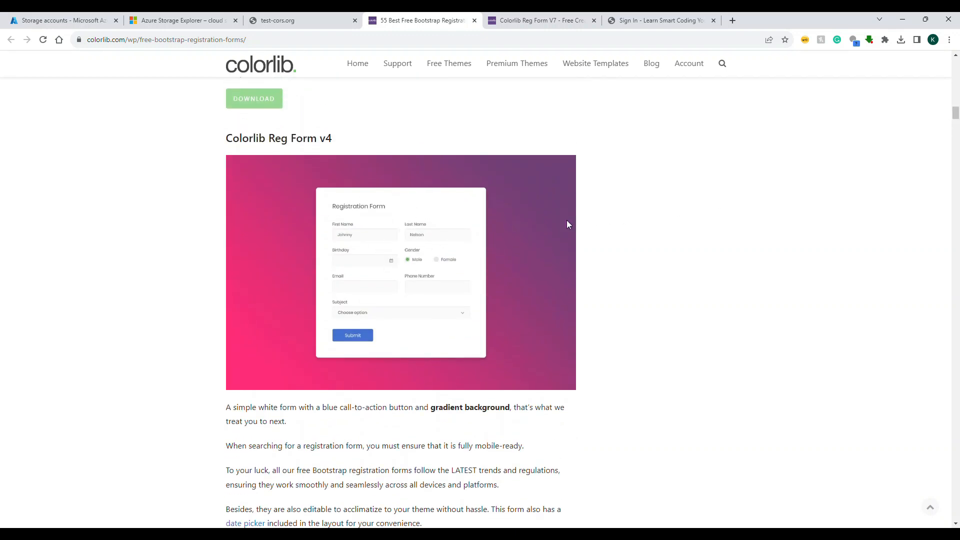
{"action": "left_click", "coordinate": [650, 20]}
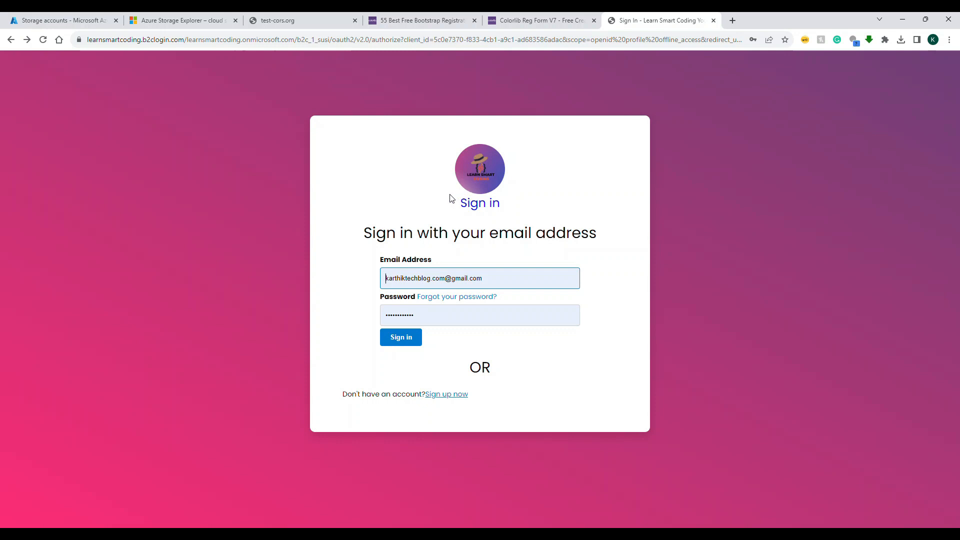
Step: In the Azure portal, switch to the Learn Smart Coding directory and open Azure AD B2C
{"action": "left_click", "coordinate": [71, 21]}
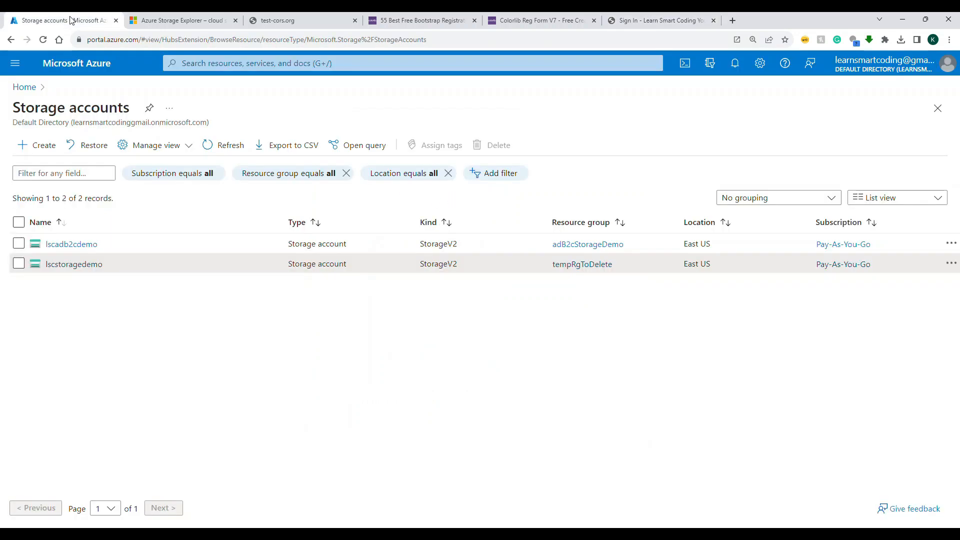
{"action": "left_click", "coordinate": [862, 65]}
{"action": "left_click", "coordinate": [865, 171]}
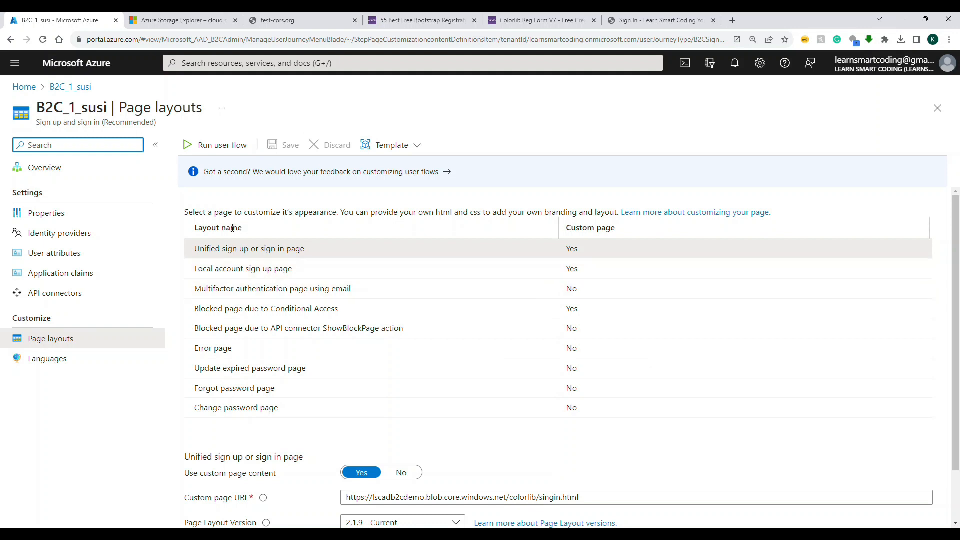
{"action": "left_click", "coordinate": [29, 90]}
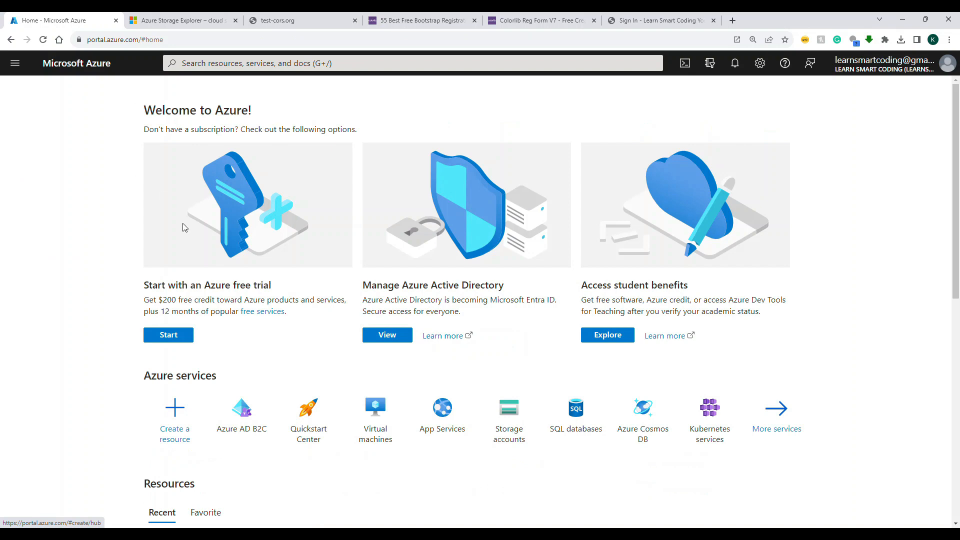
{"action": "left_click", "coordinate": [242, 411]}
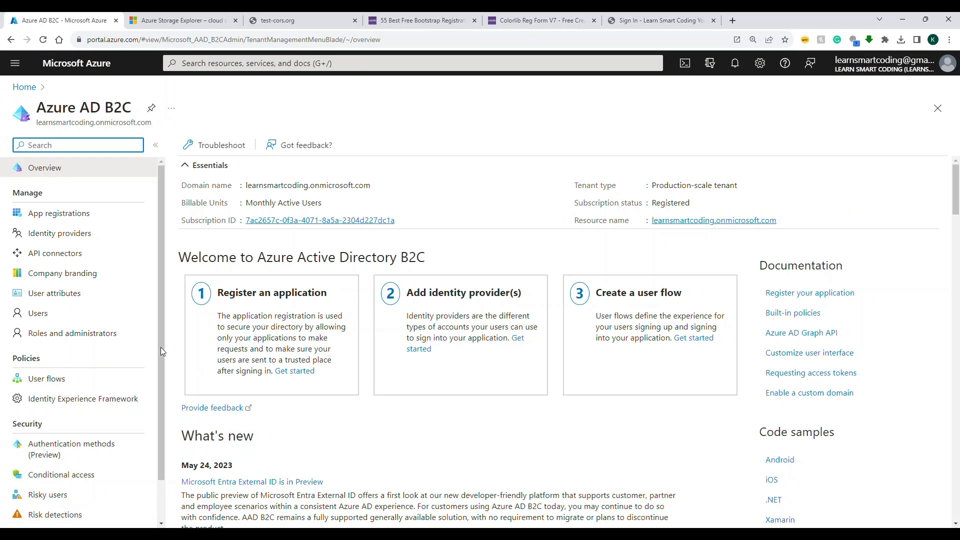
Step: Open the B2C_1_susi sign up and sign in user flow
{"action": "scroll", "coordinate": [124, 336], "scroll_direction": "down", "scroll_amount": 1}
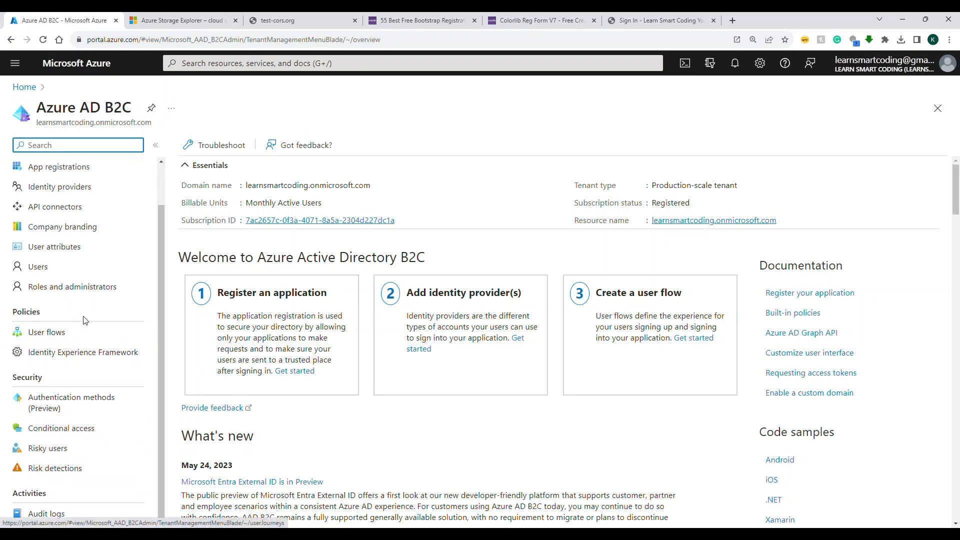
{"action": "left_click", "coordinate": [46, 343]}
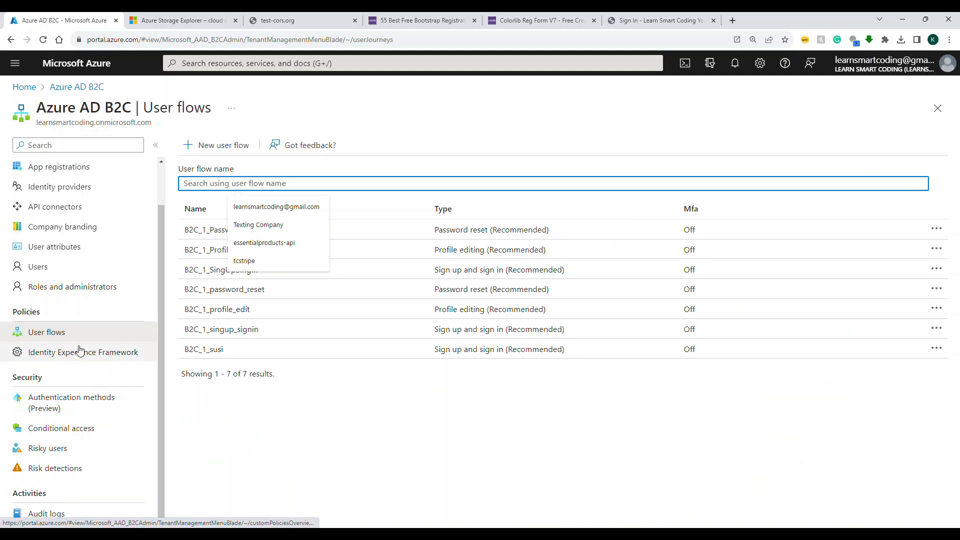
{"action": "left_click", "coordinate": [232, 405]}
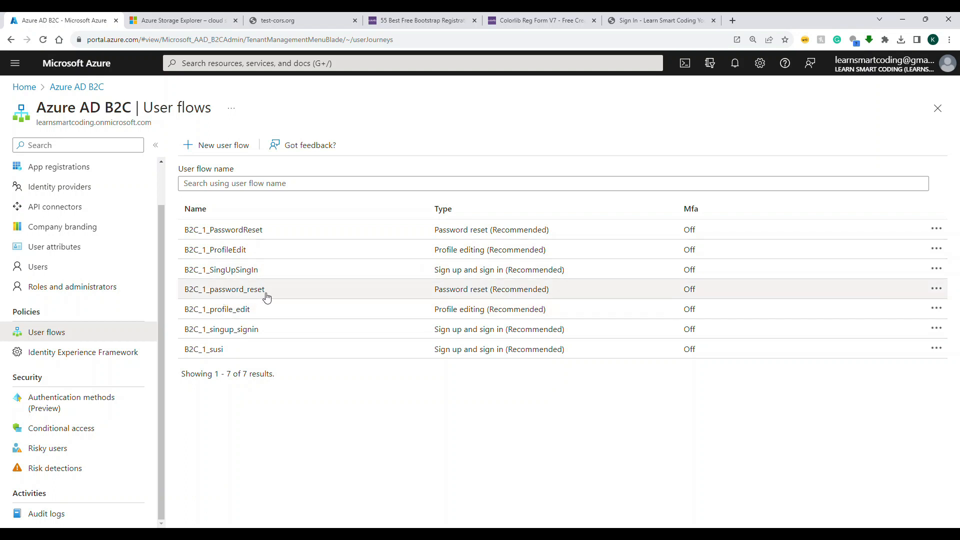
{"action": "left_click", "coordinate": [220, 350]}
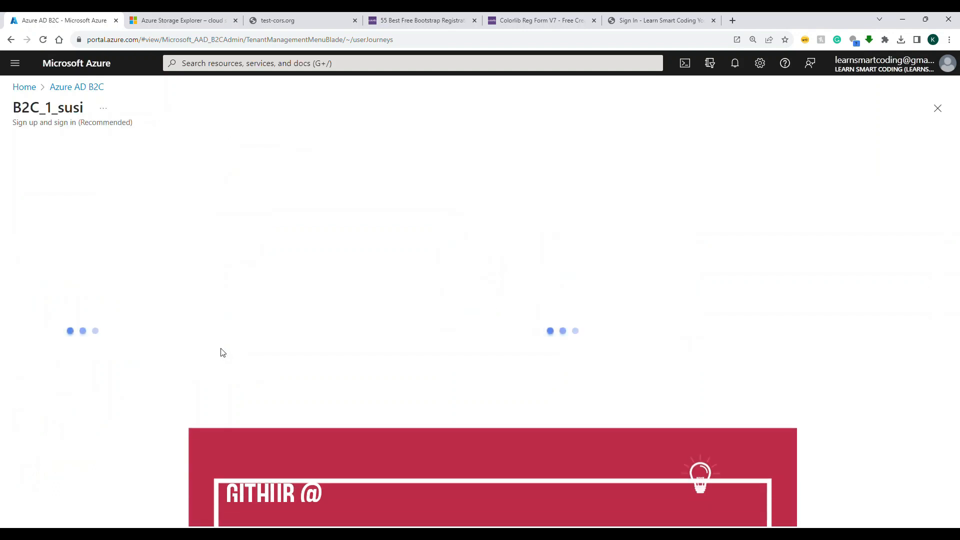
Step: Open the user flow's page layouts and review the custom page settings of the unified sign up or sign in page
{"action": "scroll", "coordinate": [235, 440], "scroll_direction": "down", "scroll_amount": 1}
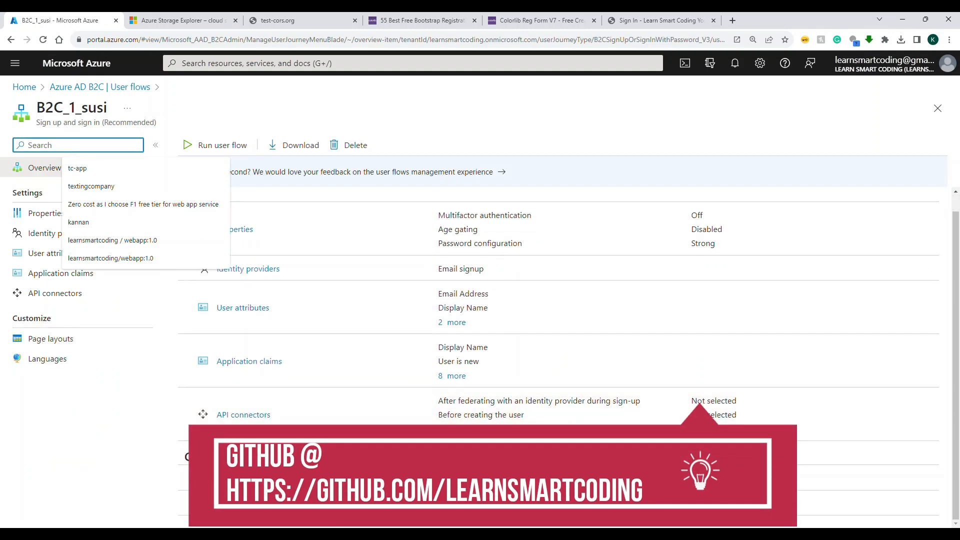
{"action": "left_click", "coordinate": [50, 339]}
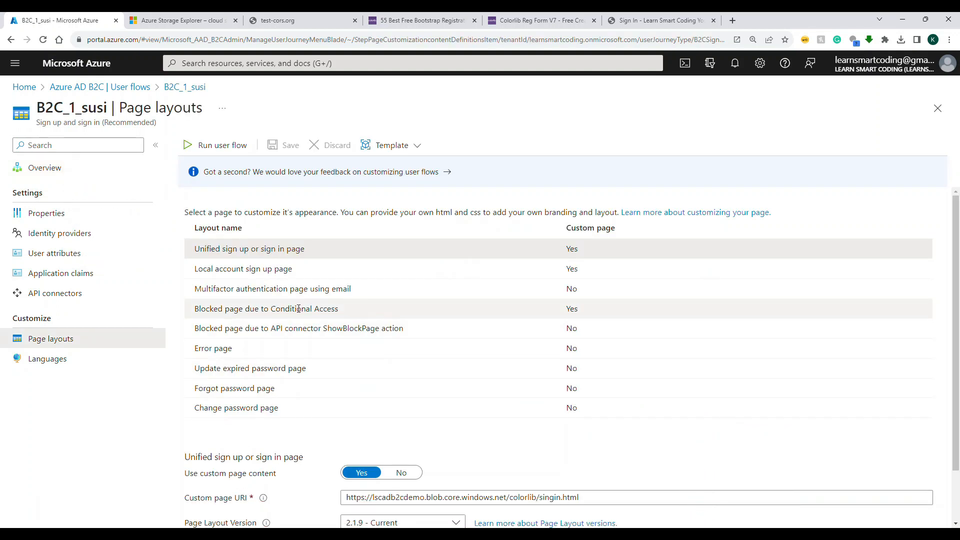
{"action": "scroll", "coordinate": [380, 343], "scroll_direction": "down", "scroll_amount": 1}
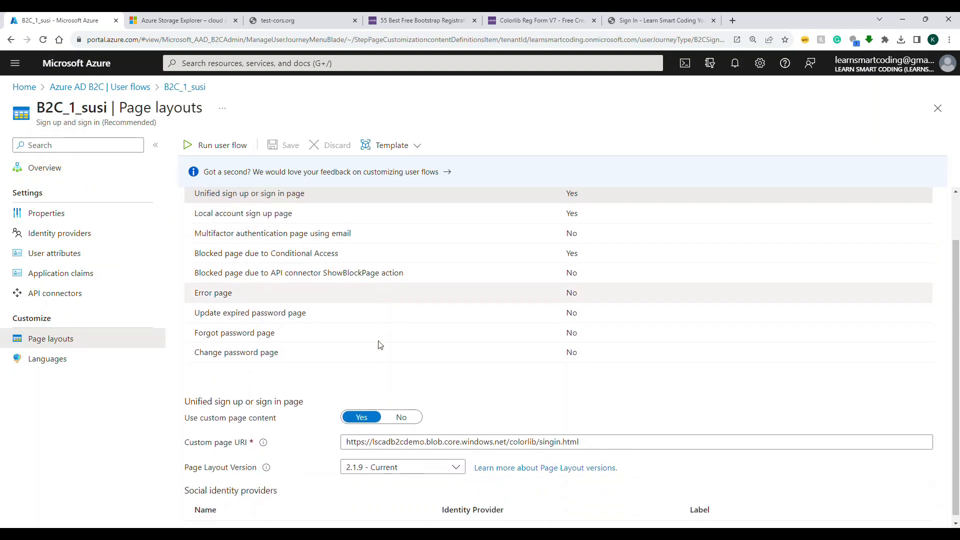
{"action": "scroll", "coordinate": [379, 344], "scroll_direction": "up", "scroll_amount": 1}
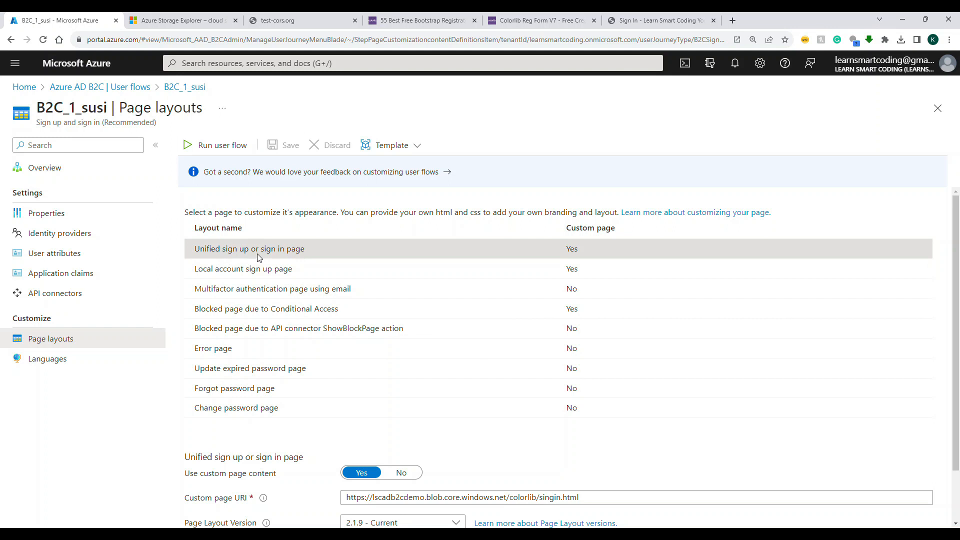
Step: Match the page layout entries to the live sign-in page and open its sign-up form
{"action": "left_click", "coordinate": [647, 22]}
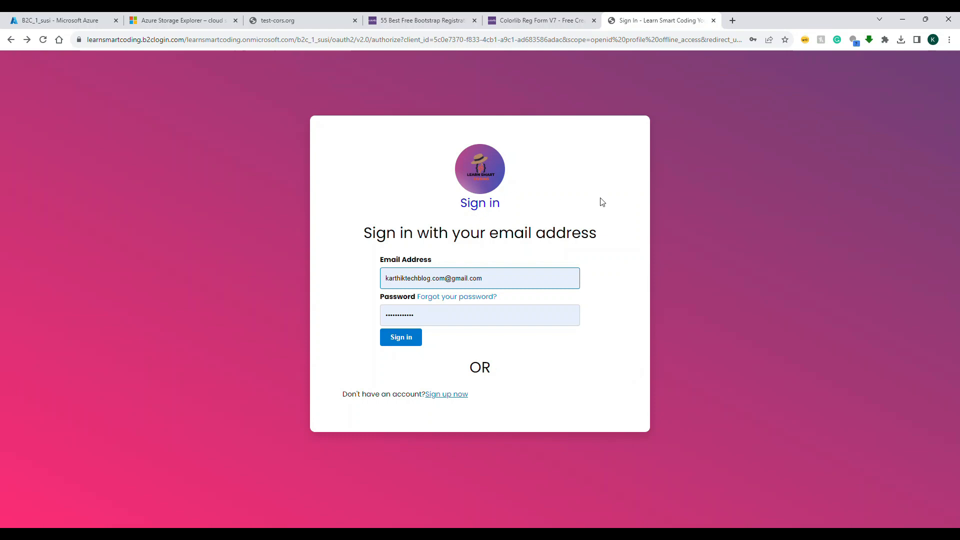
{"action": "left_click", "coordinate": [95, 19]}
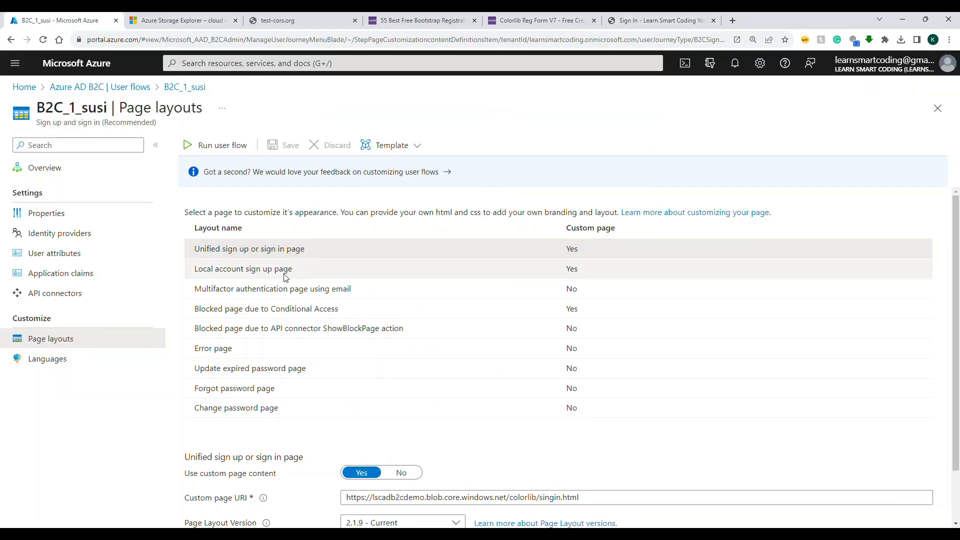
{"action": "left_click", "coordinate": [639, 19]}
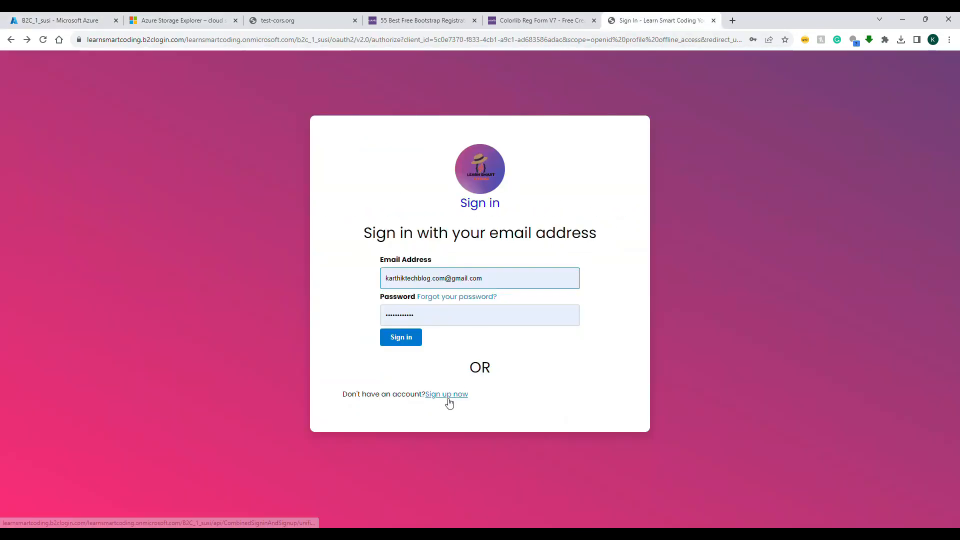
{"action": "left_click", "coordinate": [448, 395]}
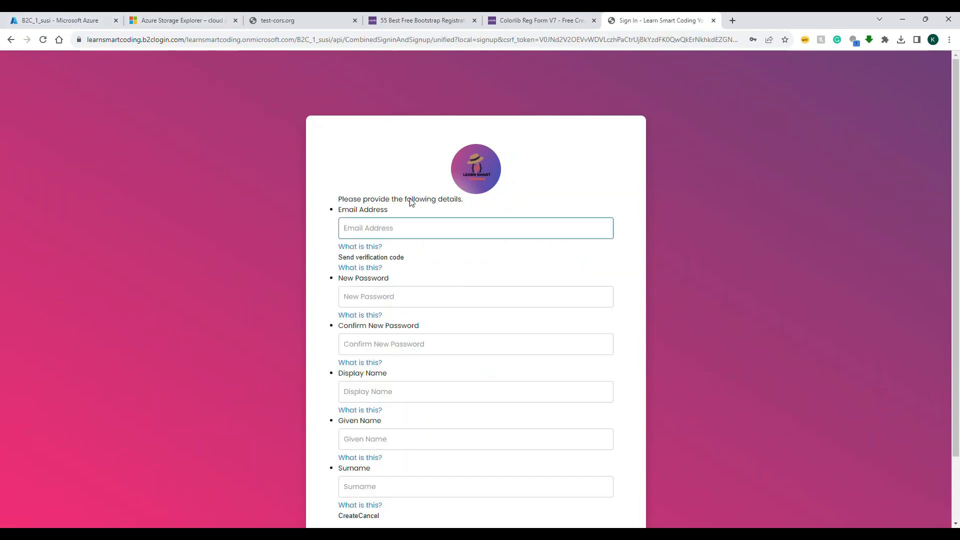
Step: Copy the custom page URI of the unified sign up or sign in page and open it in a new browser tab
{"action": "left_click", "coordinate": [50, 21]}
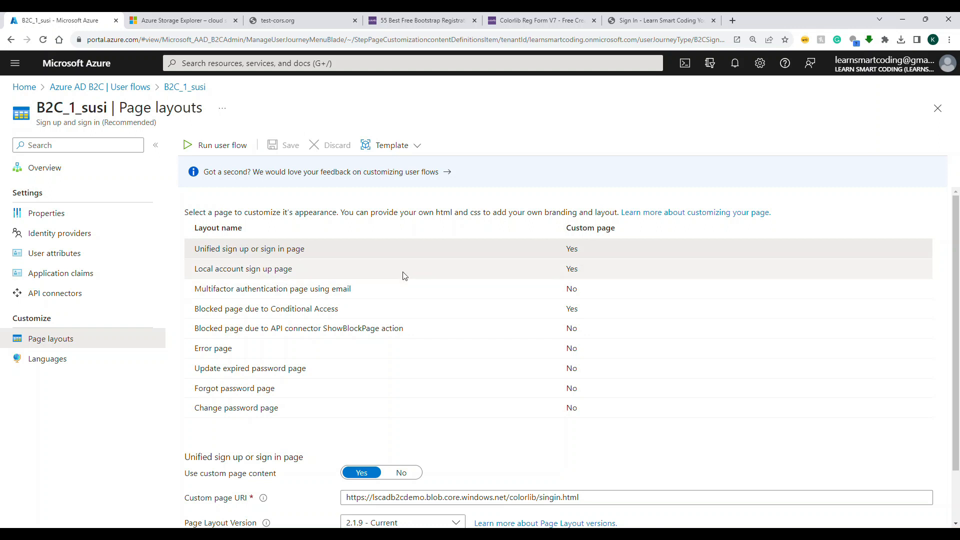
{"action": "scroll", "coordinate": [404, 276], "scroll_direction": "down", "scroll_amount": 1}
{"action": "scroll", "coordinate": [405, 270], "scroll_direction": "up", "scroll_amount": 1}
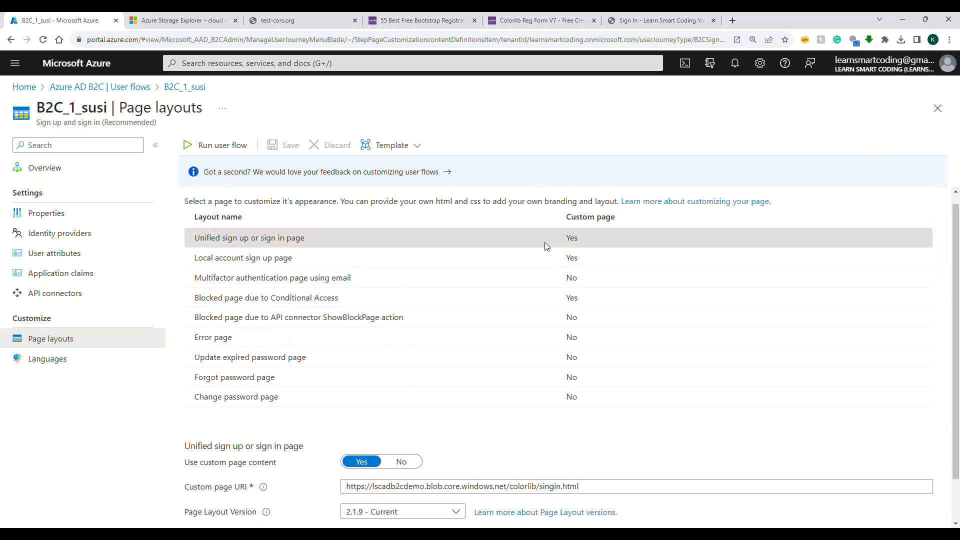
{"action": "scroll", "coordinate": [573, 263], "scroll_direction": "down", "scroll_amount": 1}
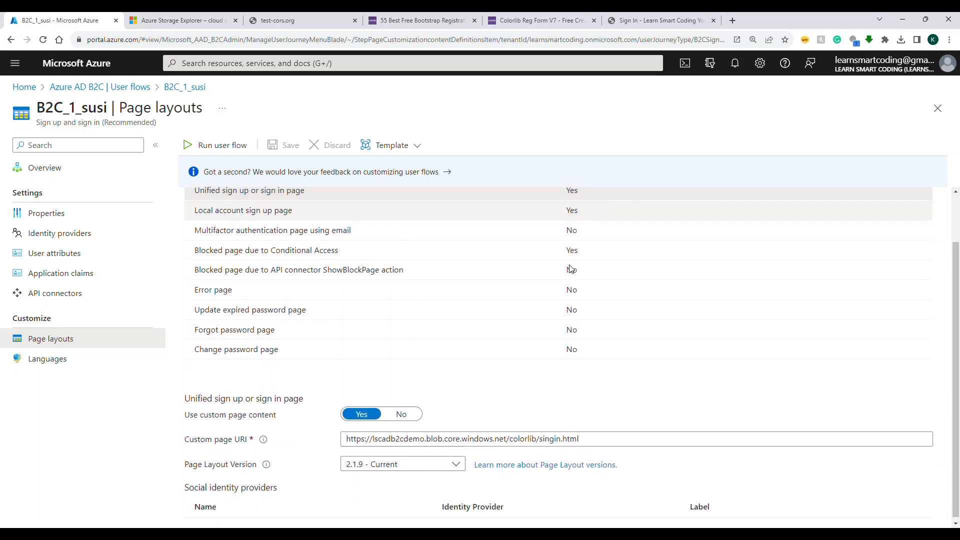
{"action": "left_click_drag", "start_coordinate": [583, 437], "coordinate": [335, 438]}
{"action": "key", "text": "ctrl+c"}
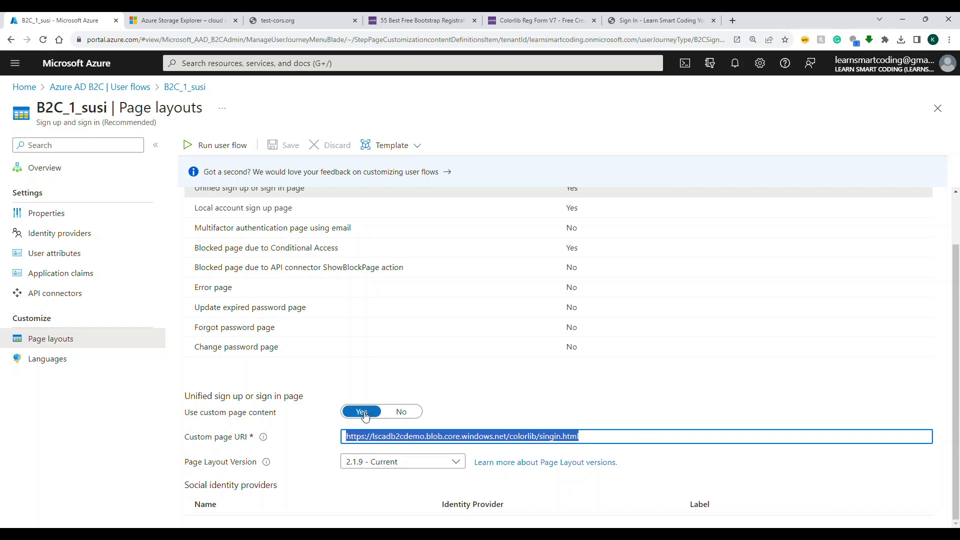
{"action": "left_click", "coordinate": [732, 21]}
{"action": "key", "text": "ctrl+v"}
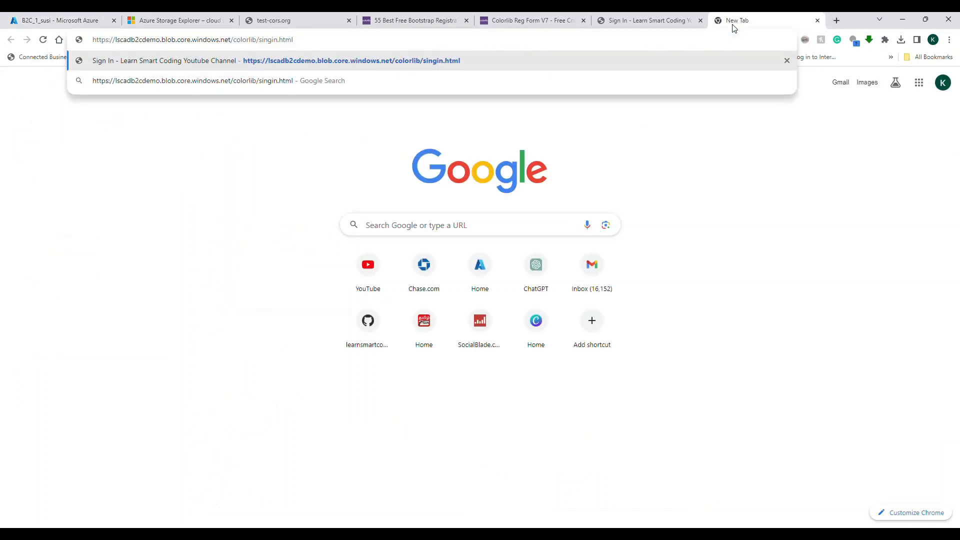
{"action": "key", "text": "Return"}
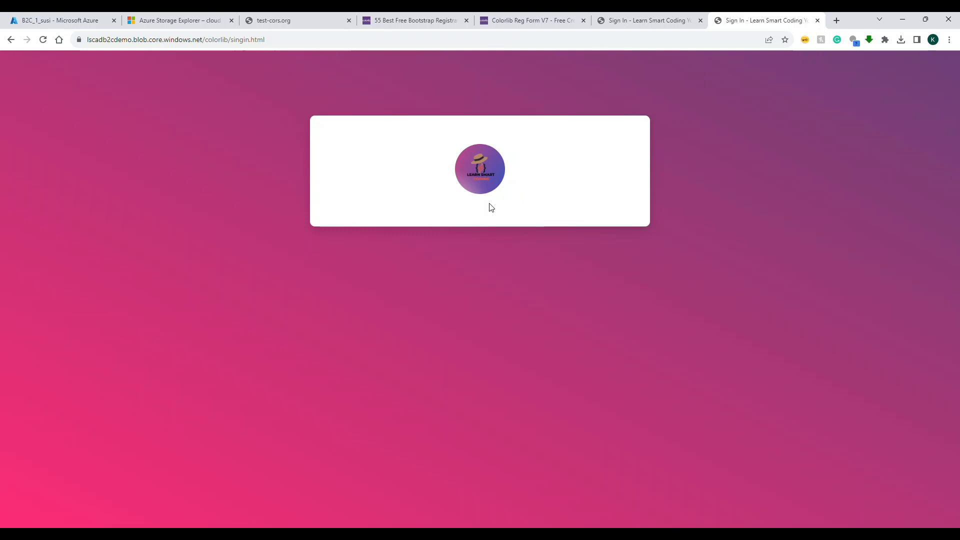
Step: Return from the live sign-up form to the sign-in page and compare its highlighted form content with the hosted singin.html template
{"action": "left_click", "coordinate": [637, 24]}
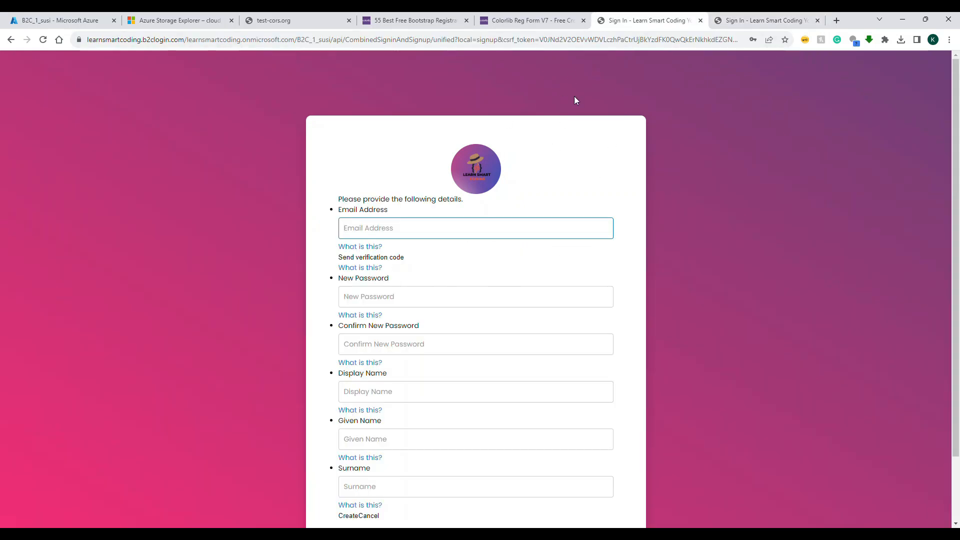
{"action": "scroll", "coordinate": [602, 315], "scroll_direction": "down", "scroll_amount": 2}
{"action": "left_click", "coordinate": [351, 437]}
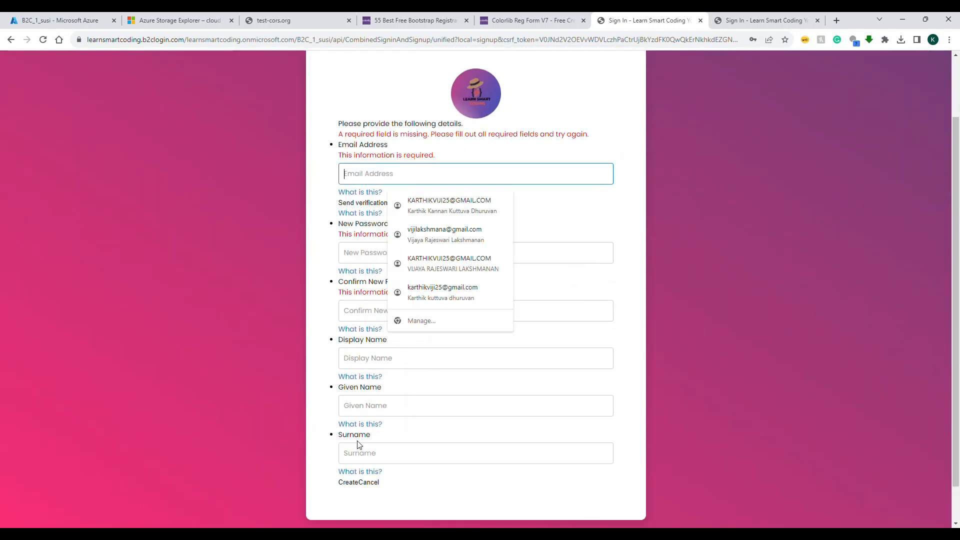
{"action": "left_click", "coordinate": [40, 107]}
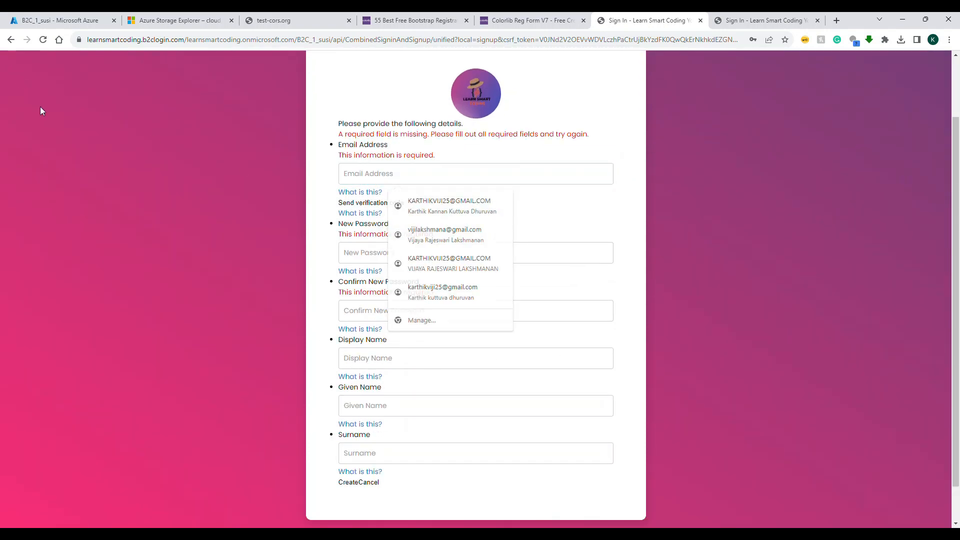
{"action": "left_click", "coordinate": [13, 43]}
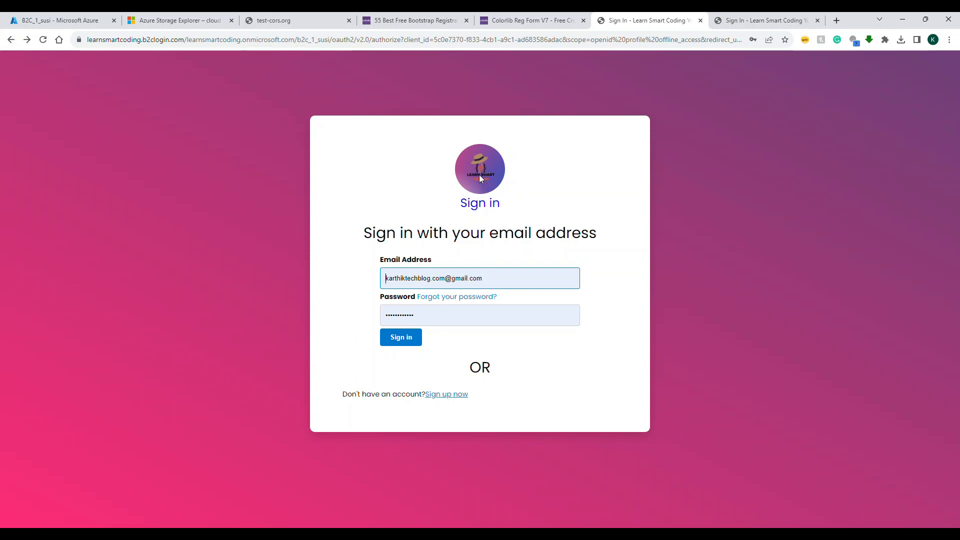
{"action": "left_click_drag", "start_coordinate": [393, 204], "coordinate": [592, 388]}
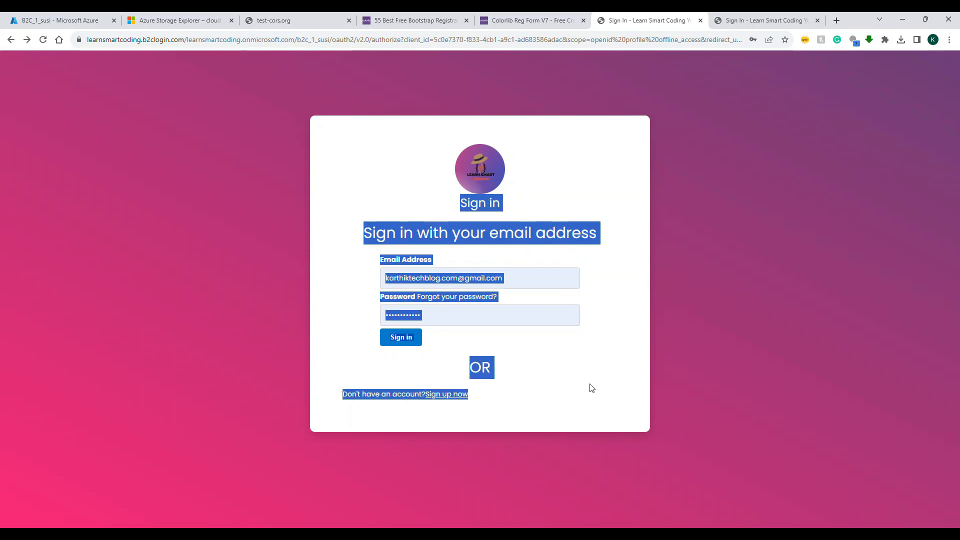
{"action": "left_click", "coordinate": [741, 19]}
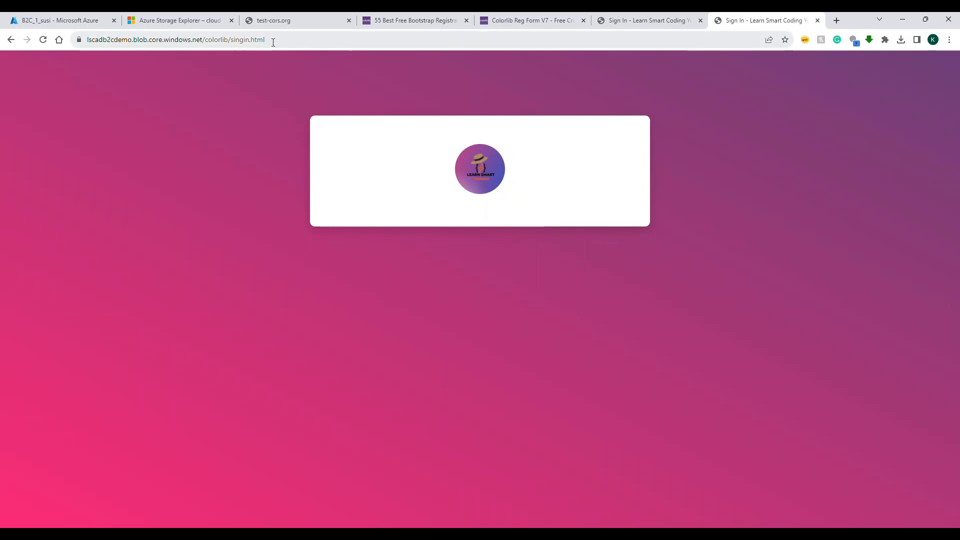
Step: Highlight the file name in the hosted singin.html address and return to the B2C_1_susi page layouts list
{"action": "left_click_drag", "start_coordinate": [273, 41], "coordinate": [228, 42]}
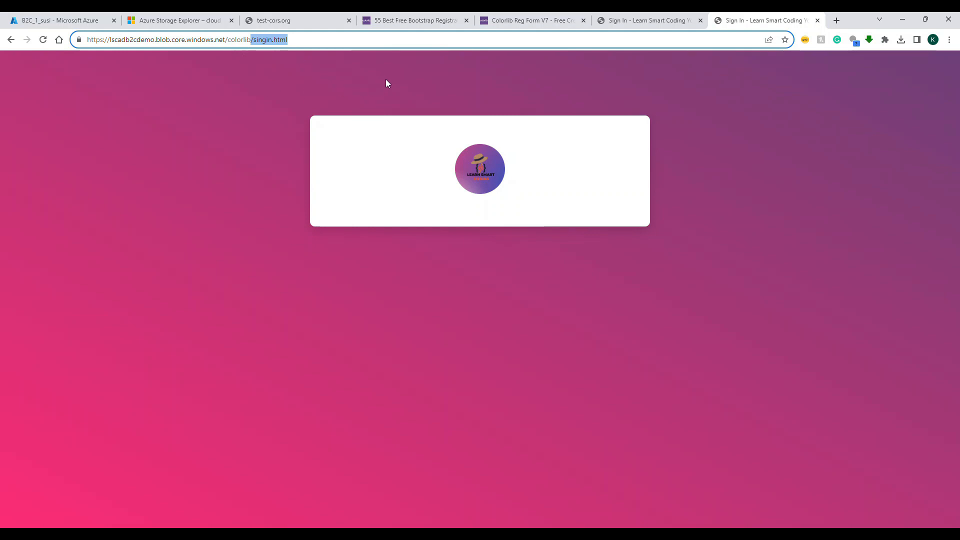
{"action": "left_click", "coordinate": [81, 20]}
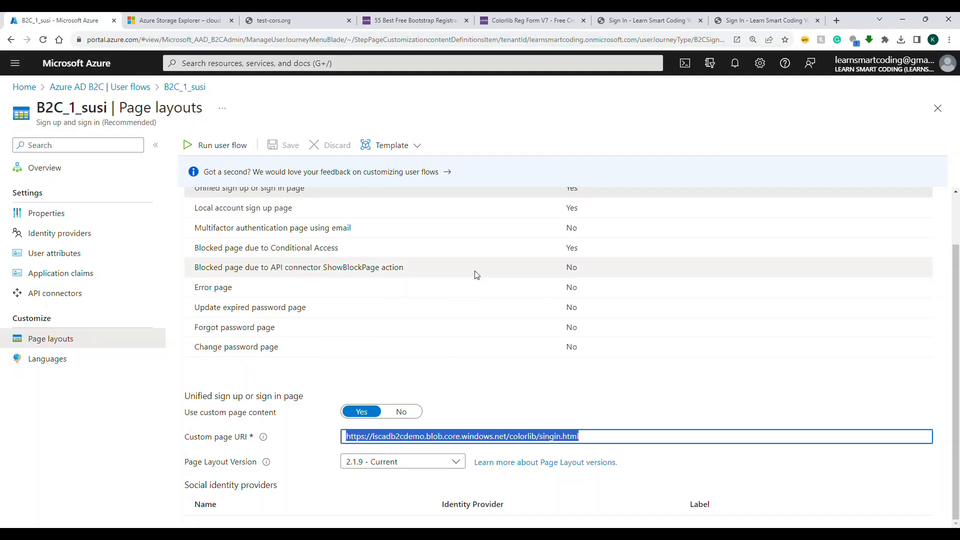
{"action": "scroll", "coordinate": [323, 246], "scroll_direction": "up", "scroll_amount": 2}
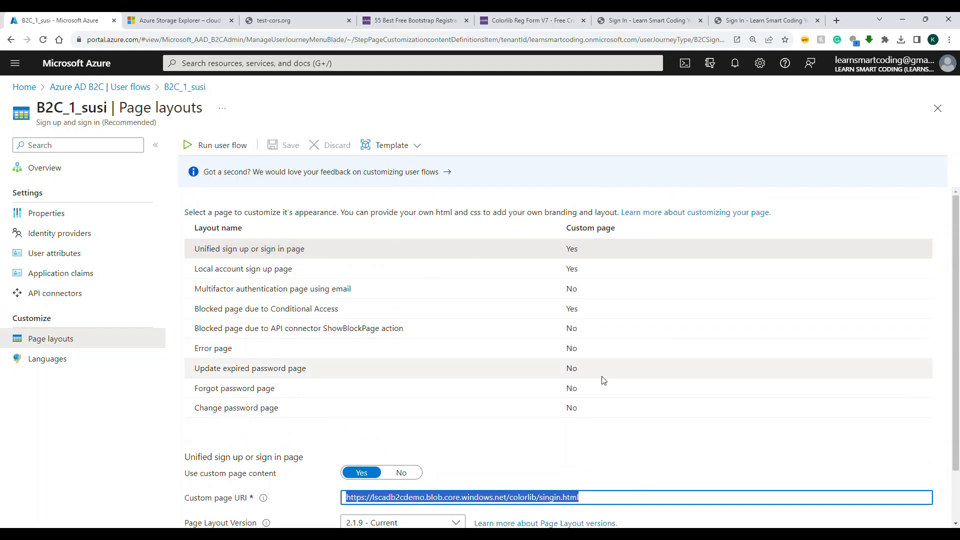
Step: Review the Colorlib Reg Form v4 template and its download and preview options on the Bootstrap registration forms page
{"action": "left_click", "coordinate": [422, 23]}
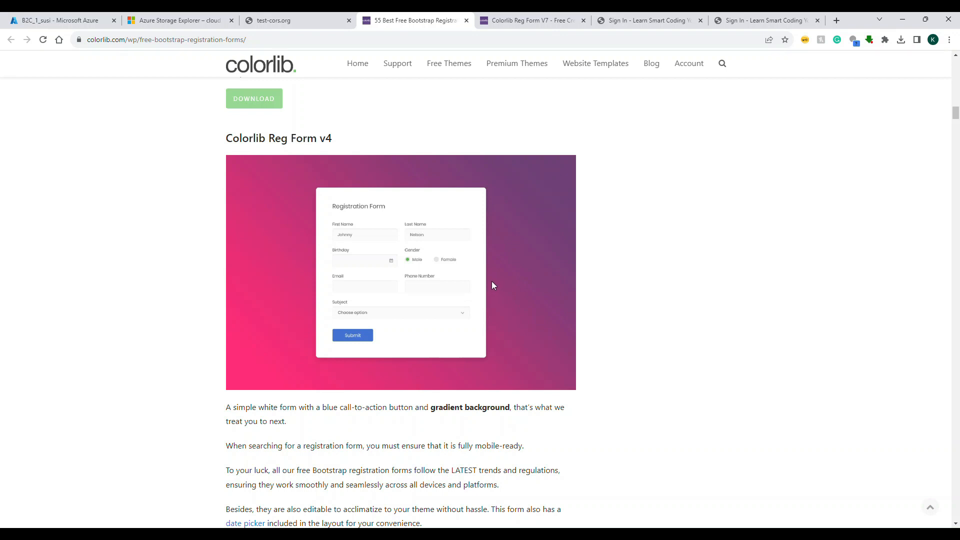
{"action": "scroll", "coordinate": [493, 285], "scroll_direction": "down", "scroll_amount": 1}
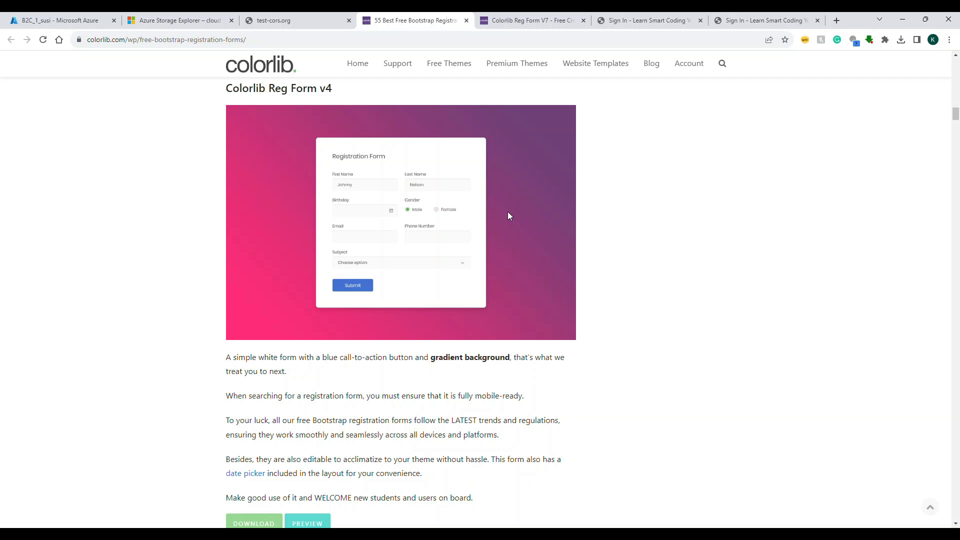
{"action": "scroll", "coordinate": [508, 211], "scroll_direction": "down", "scroll_amount": 2}
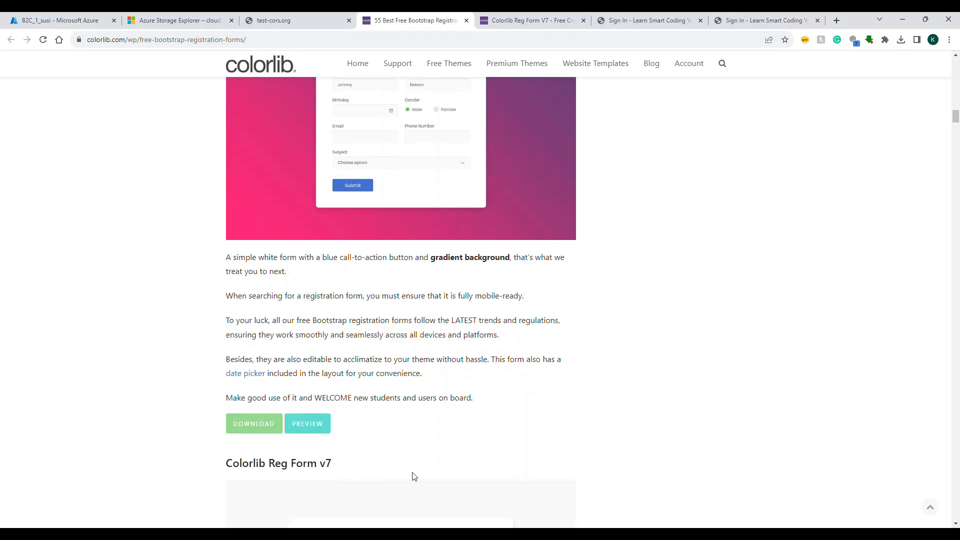
Step: Open origin_index.html from the local colorlib-regform-4 folder in the browser and examine the form's content
{"action": "mouse_move", "coordinate": [414, 525]}
{"action": "left_click", "coordinate": [537, 493]}
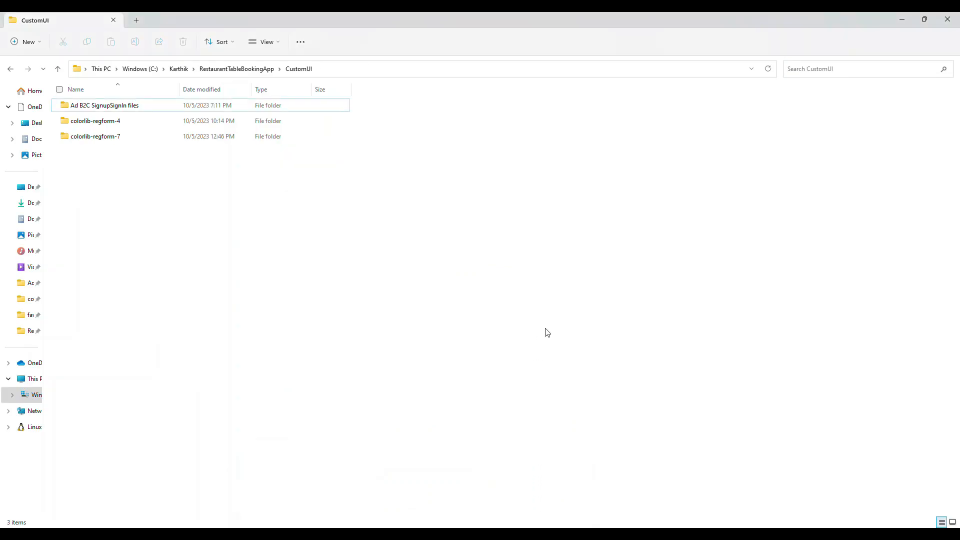
{"action": "double_click", "coordinate": [126, 123]}
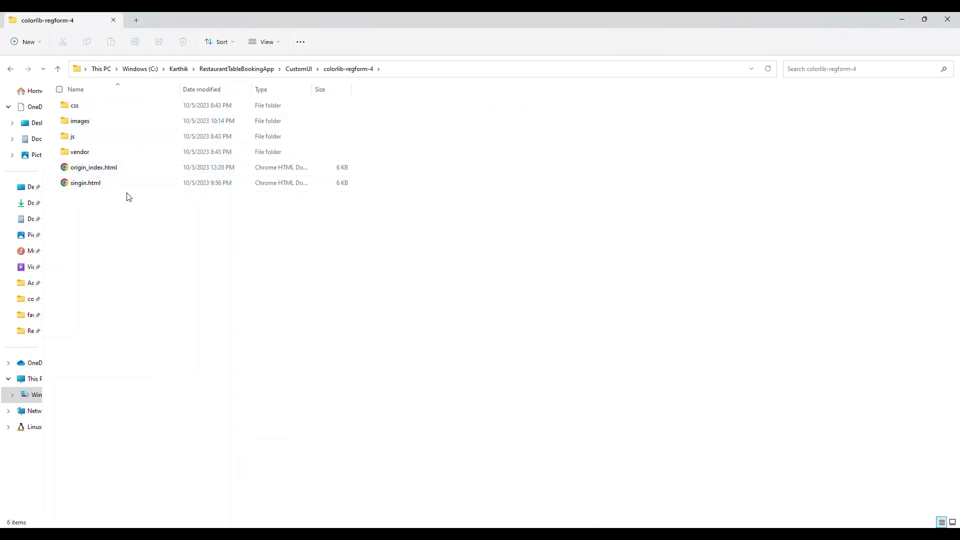
{"action": "left_click", "coordinate": [111, 174]}
{"action": "double_click", "coordinate": [111, 174]}
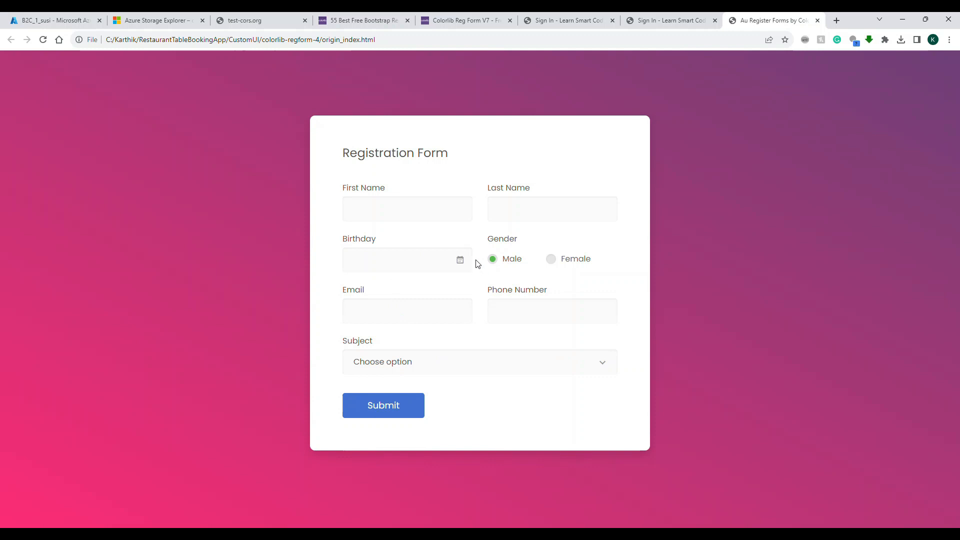
{"action": "left_click_drag", "start_coordinate": [343, 153], "coordinate": [446, 411]}
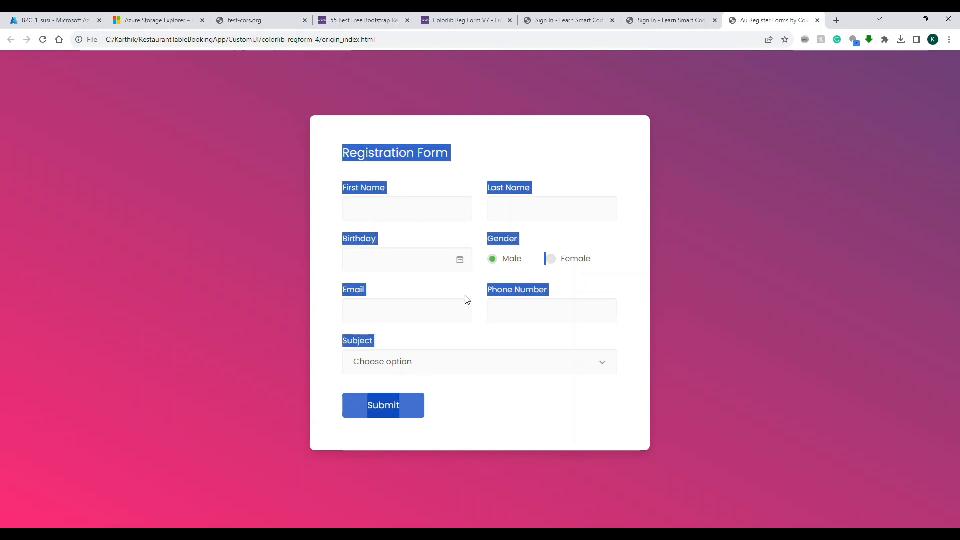
{"action": "left_click", "coordinate": [701, 220]}
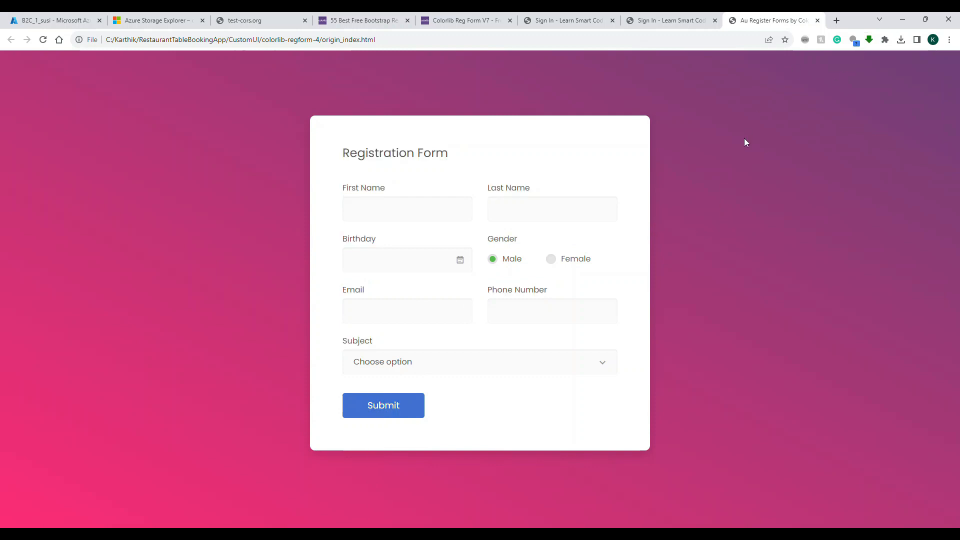
Step: View the page source of origin_index.html, examine its stylesheet links, form markup and scripts, and return to the rendered form
{"action": "key", "text": "ctrl+u"}
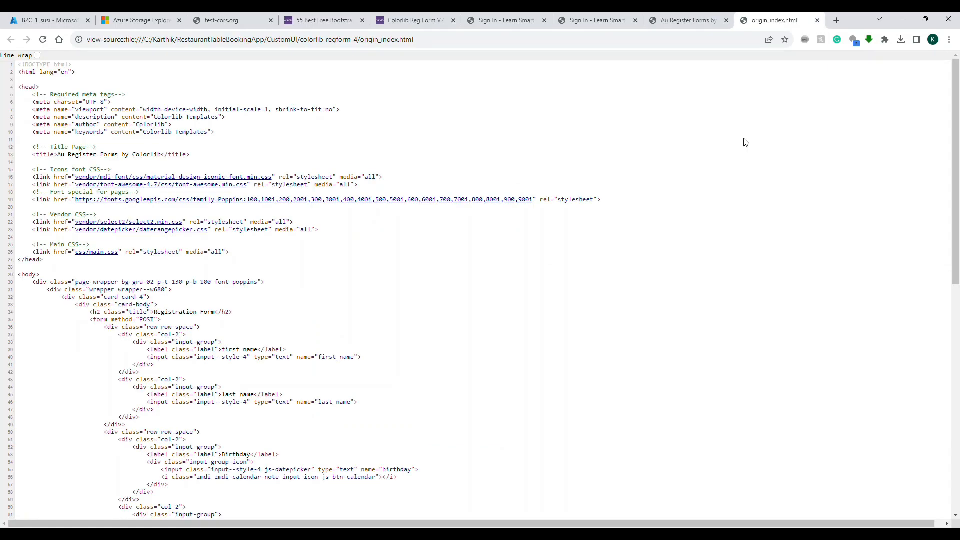
{"action": "scroll", "coordinate": [636, 179], "scroll_direction": "up", "scroll_amount": 3, "text": "ctrl"}
{"action": "scroll", "coordinate": [637, 179], "scroll_direction": "down", "scroll_amount": 1}
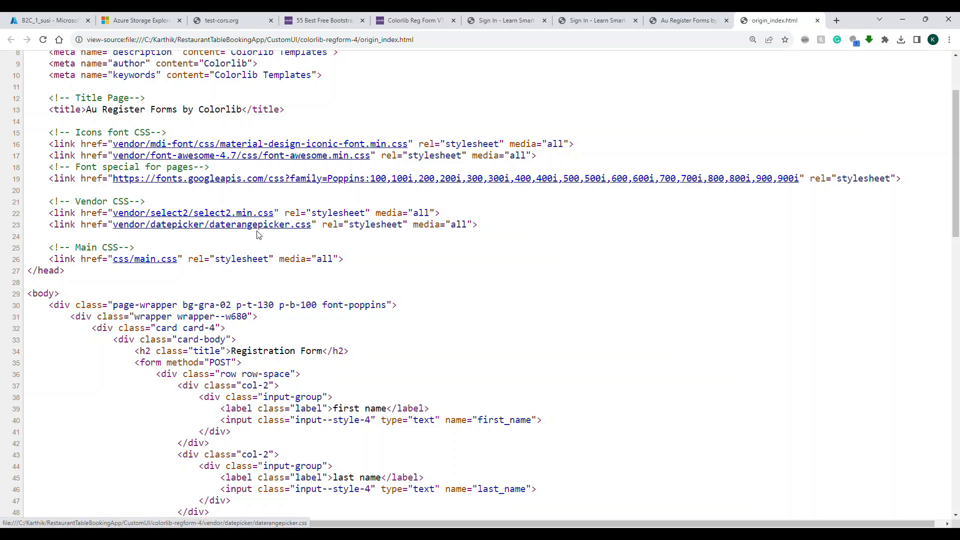
{"action": "scroll", "coordinate": [259, 234], "scroll_direction": "down", "scroll_amount": 4}
{"action": "scroll", "coordinate": [260, 234], "scroll_direction": "down", "scroll_amount": 13}
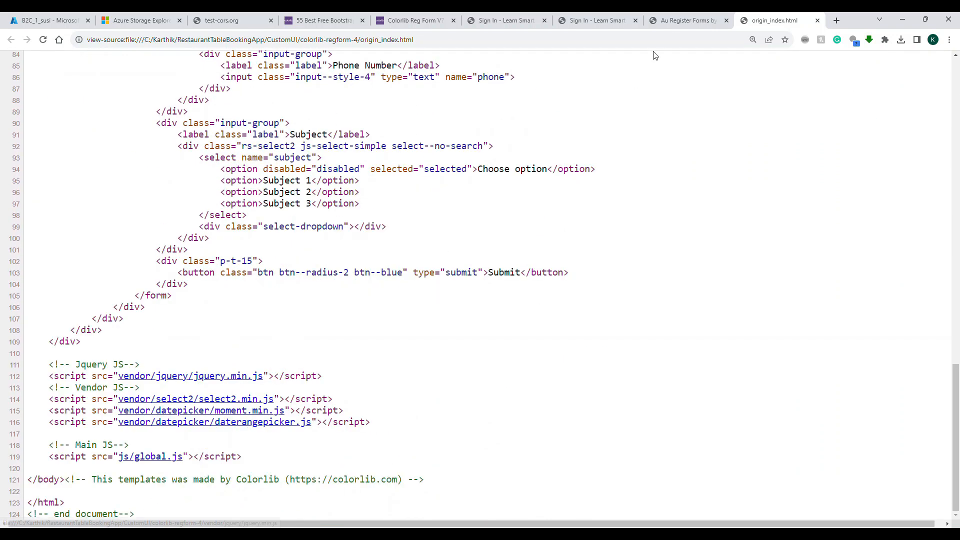
{"action": "left_click", "coordinate": [673, 22]}
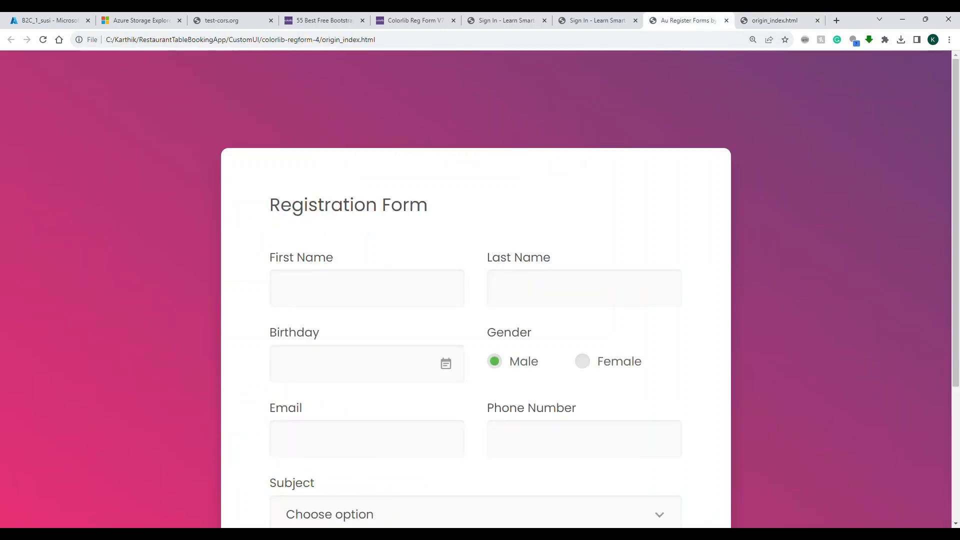
Step: Switch the Azure portal to the Default Directory with the domain learnsmartcodinggmail.onmicrosoft.com
{"action": "left_click", "coordinate": [495, 497]}
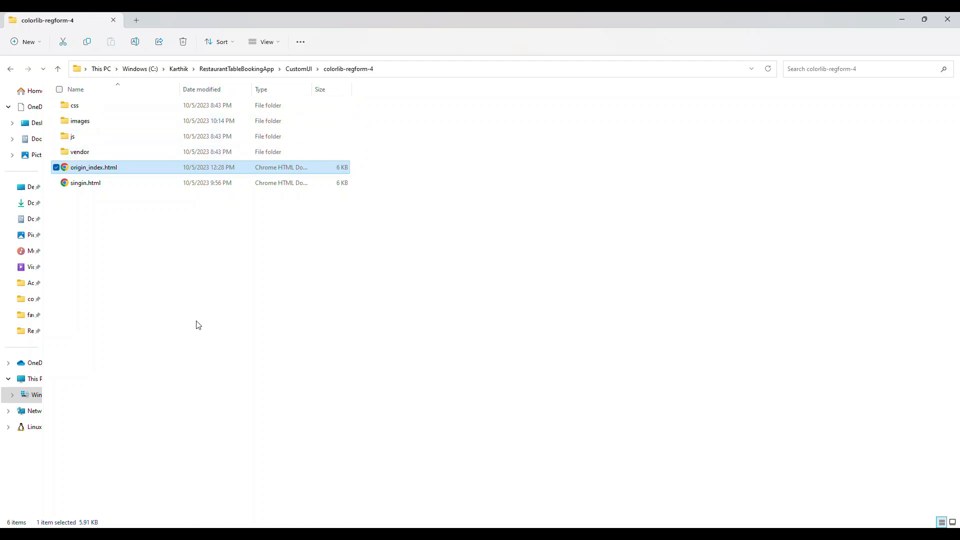
{"action": "key", "text": "alt+Tab"}
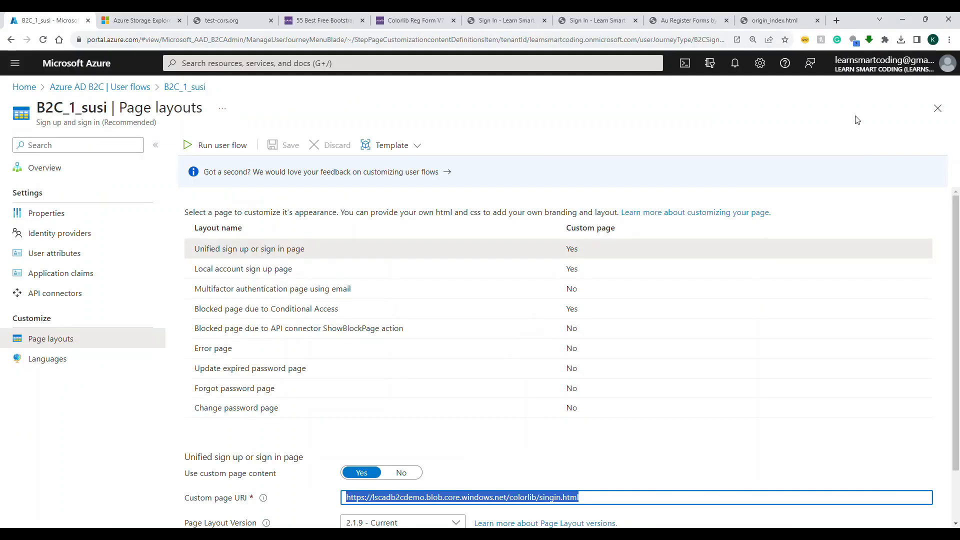
{"action": "left_click", "coordinate": [925, 73]}
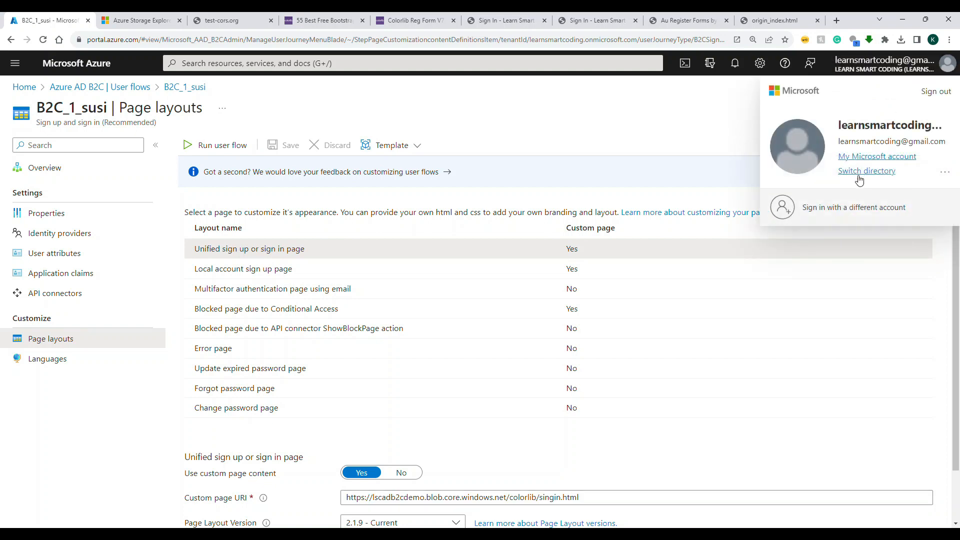
{"action": "left_click", "coordinate": [860, 176]}
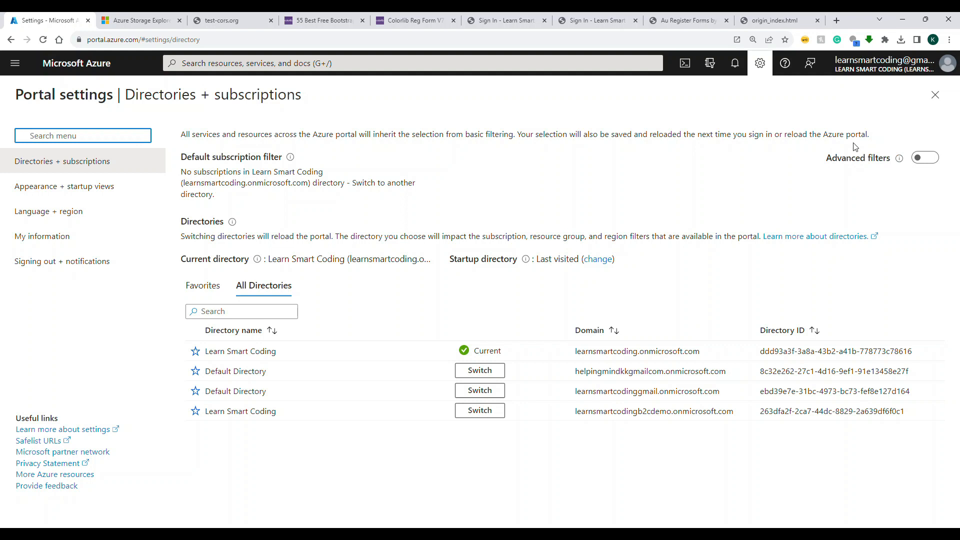
{"action": "left_click", "coordinate": [496, 394]}
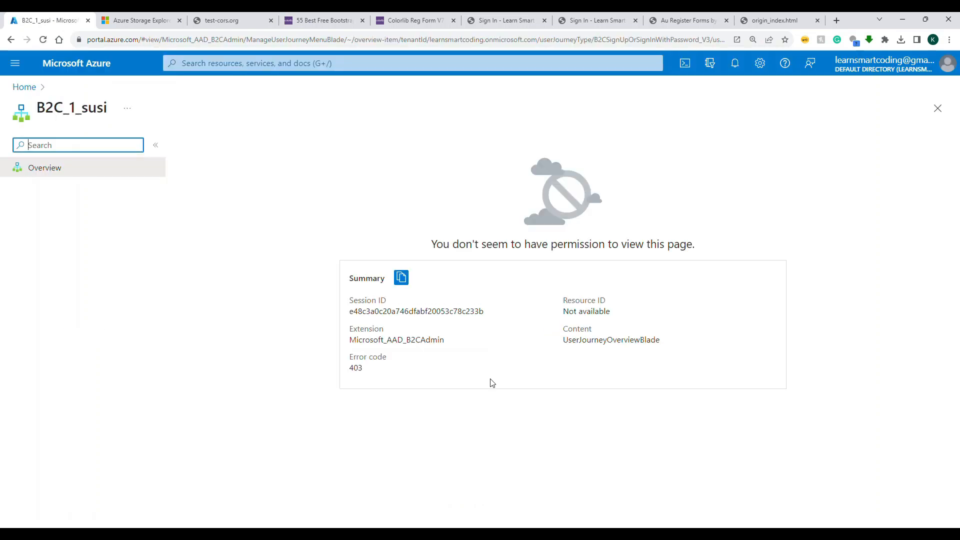
Step: Search the Azure portal for "ad b2c", open Azure AD B2C and view the guide for creating a tenant
{"action": "left_click", "coordinate": [90, 67]}
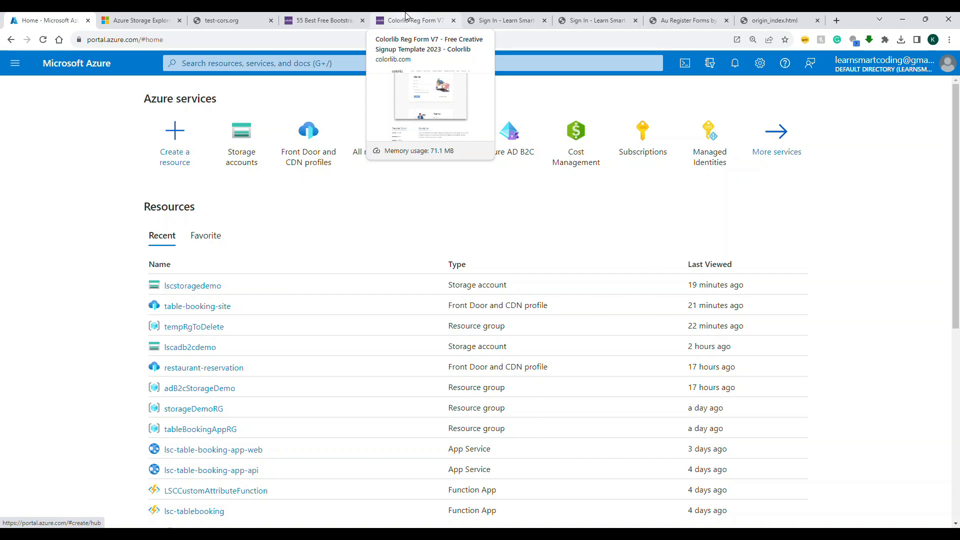
{"action": "left_click", "coordinate": [256, 65]}
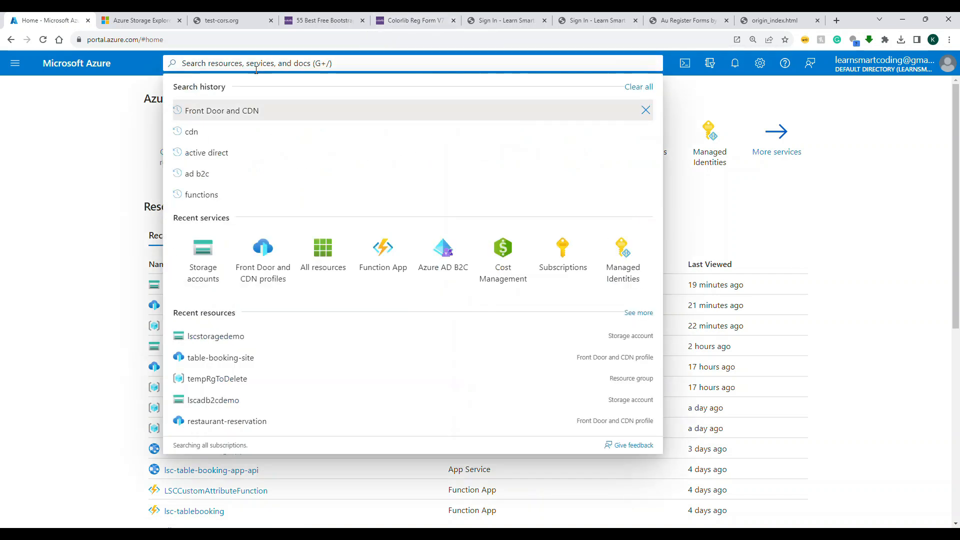
{"action": "type", "text": "ad b2c"}
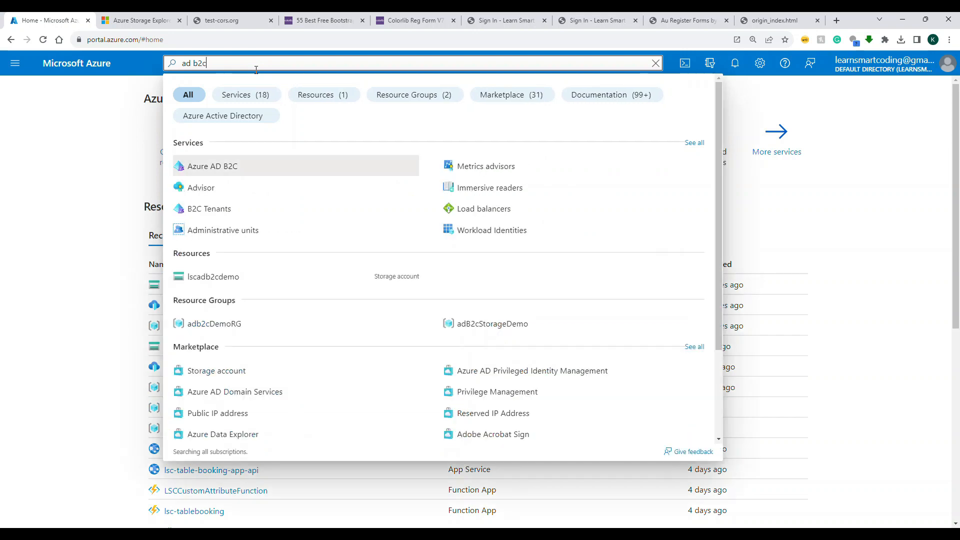
{"action": "left_click", "coordinate": [240, 163]}
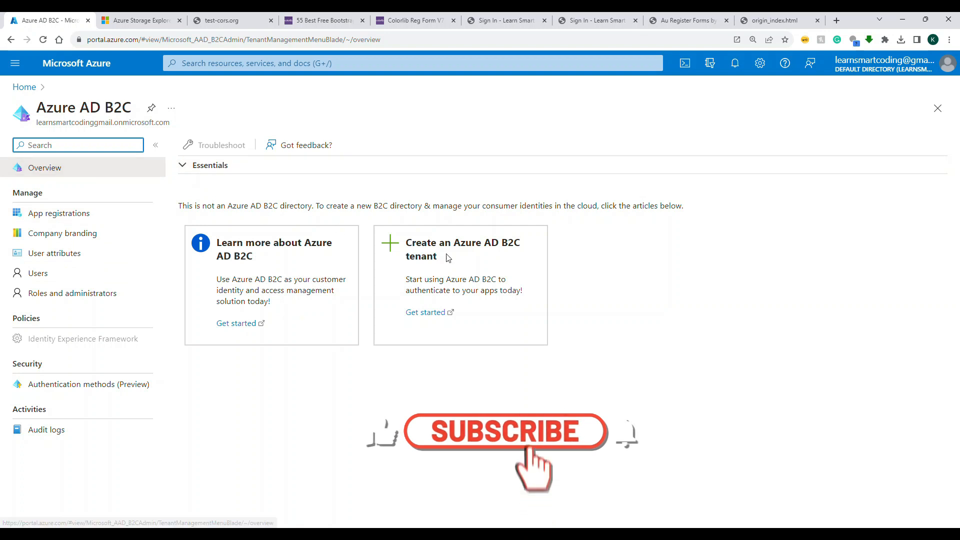
{"action": "left_click", "coordinate": [426, 313]}
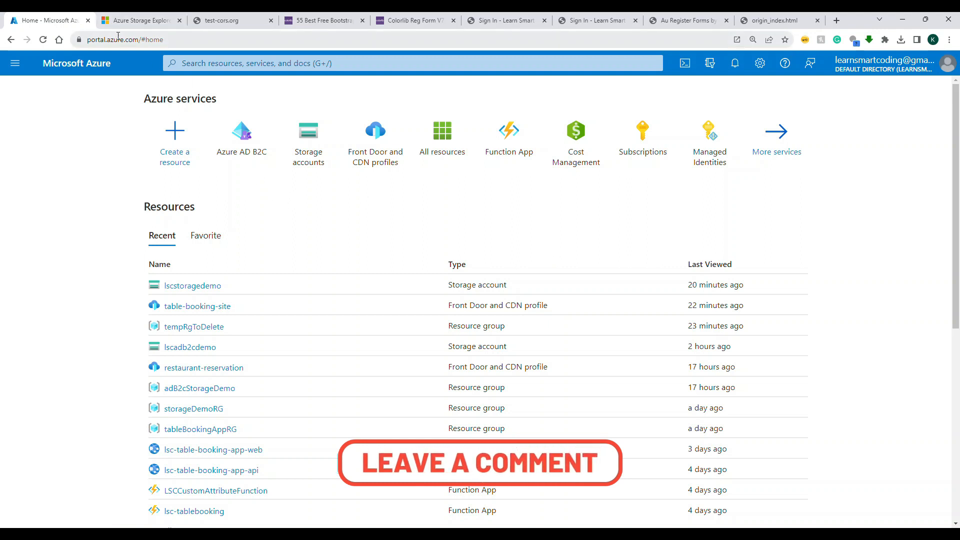
Step: Open the lscadb2cdemo storage account and check the Blob anonymous access setting in its overview properties
{"action": "left_click", "coordinate": [307, 153]}
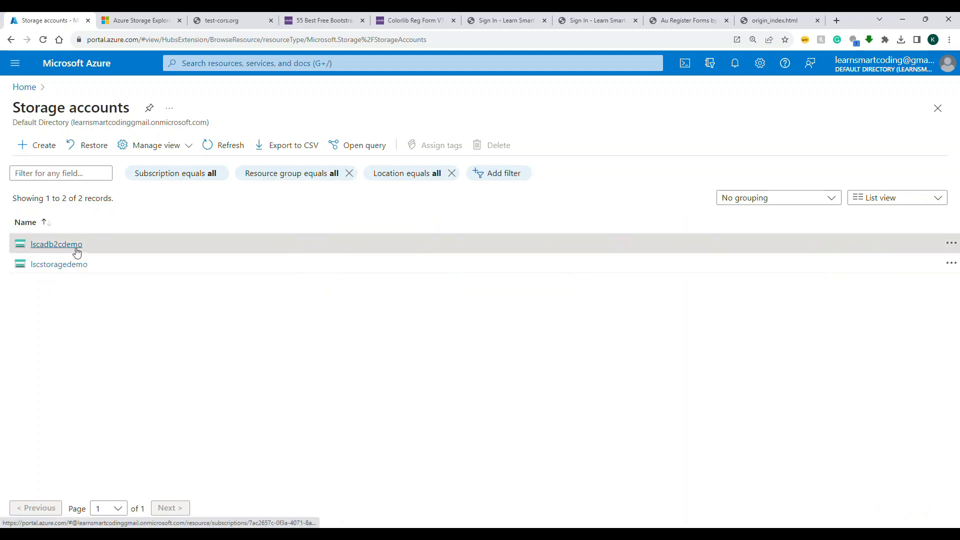
{"action": "left_click", "coordinate": [76, 250]}
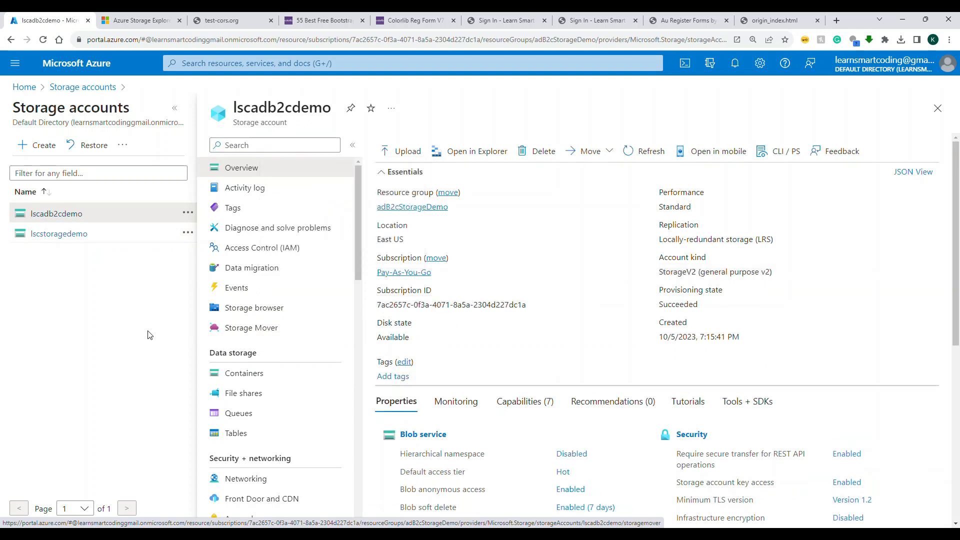
{"action": "left_click", "coordinate": [267, 378]}
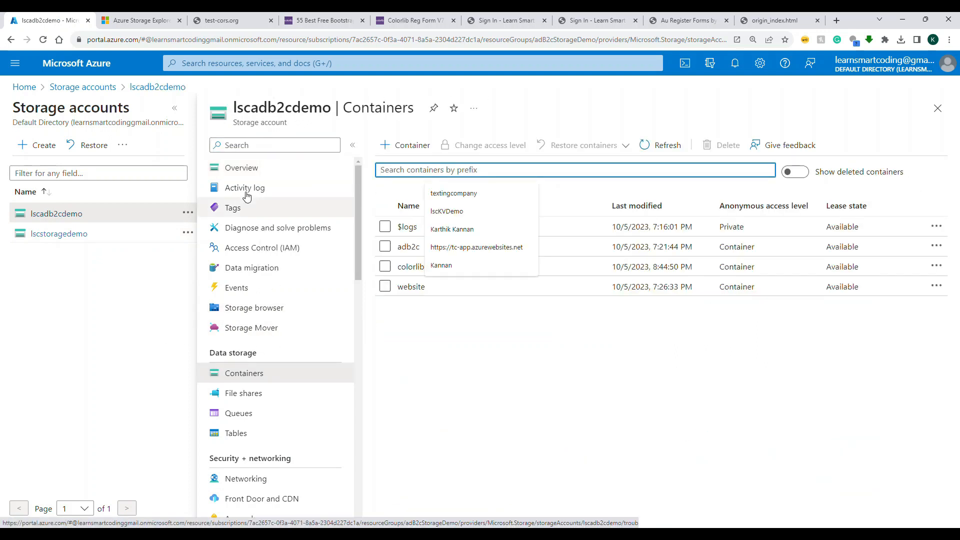
{"action": "left_click", "coordinate": [242, 167]}
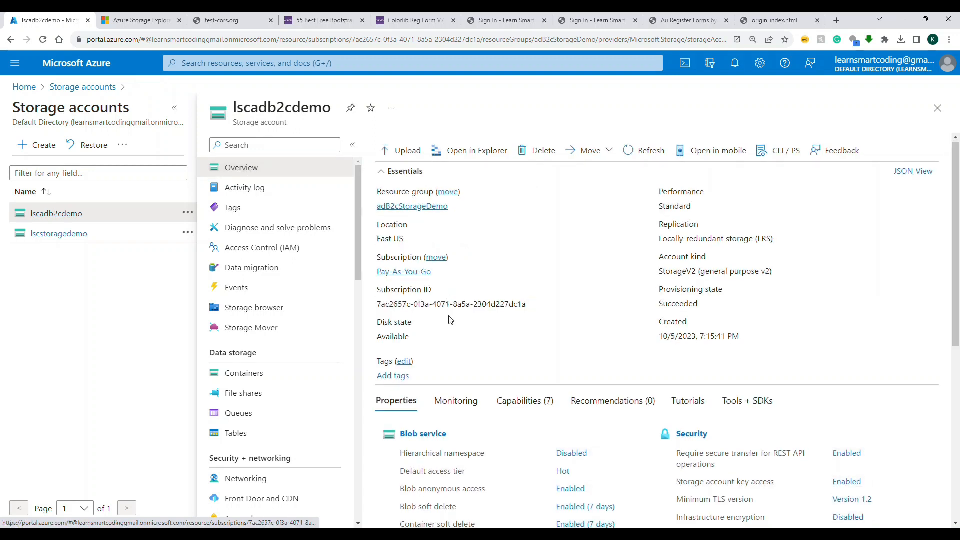
{"action": "scroll", "coordinate": [447, 304], "scroll_direction": "down", "scroll_amount": 2}
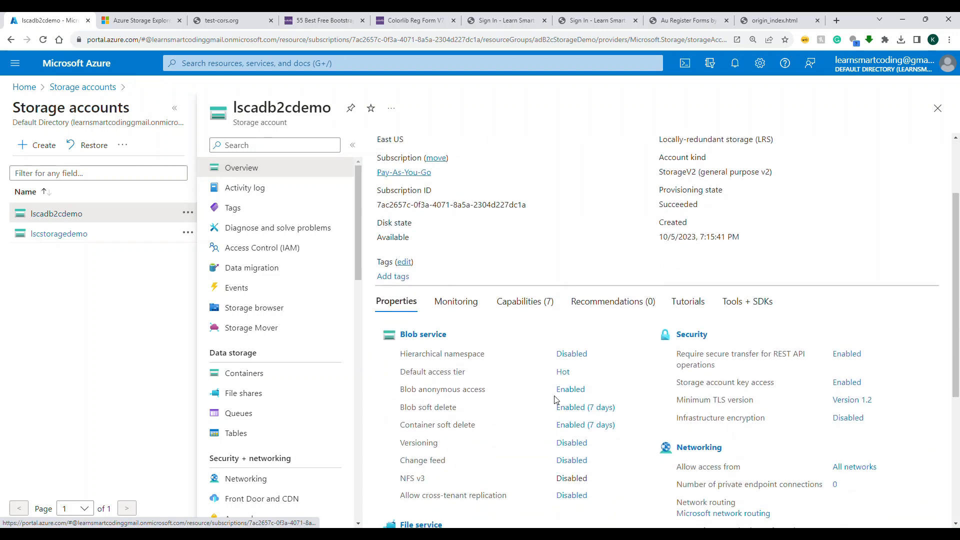
{"action": "left_click_drag", "start_coordinate": [402, 390], "coordinate": [486, 392]}
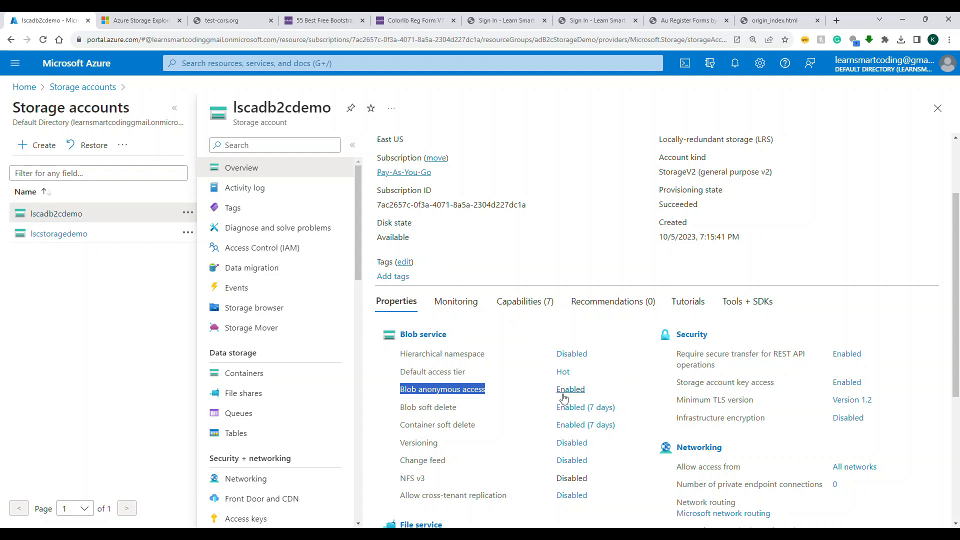
Step: Open the storage account's colorlib container and, in the local colorlib-regform-4 folder, select the css, images, js and vendor folders for comparison
{"action": "left_click", "coordinate": [253, 373]}
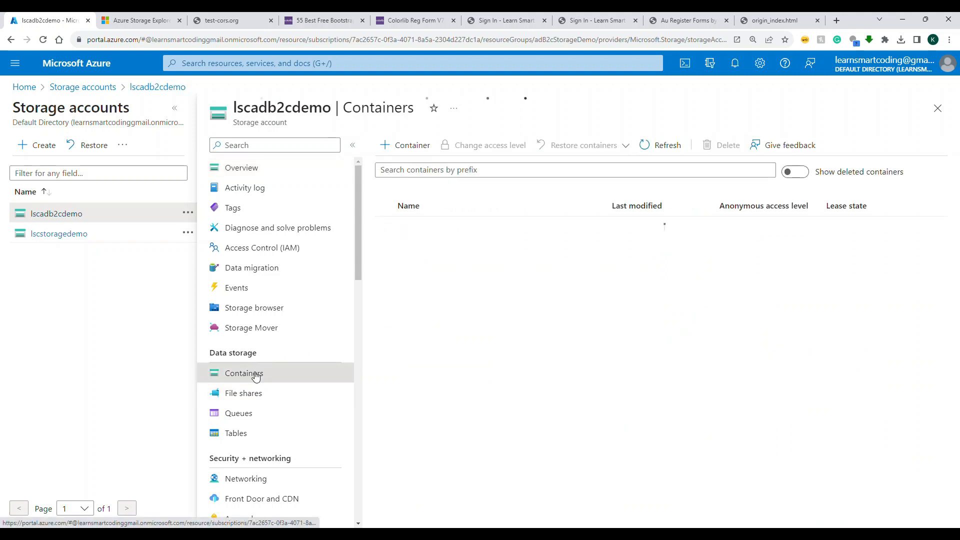
{"action": "left_click", "coordinate": [529, 369]}
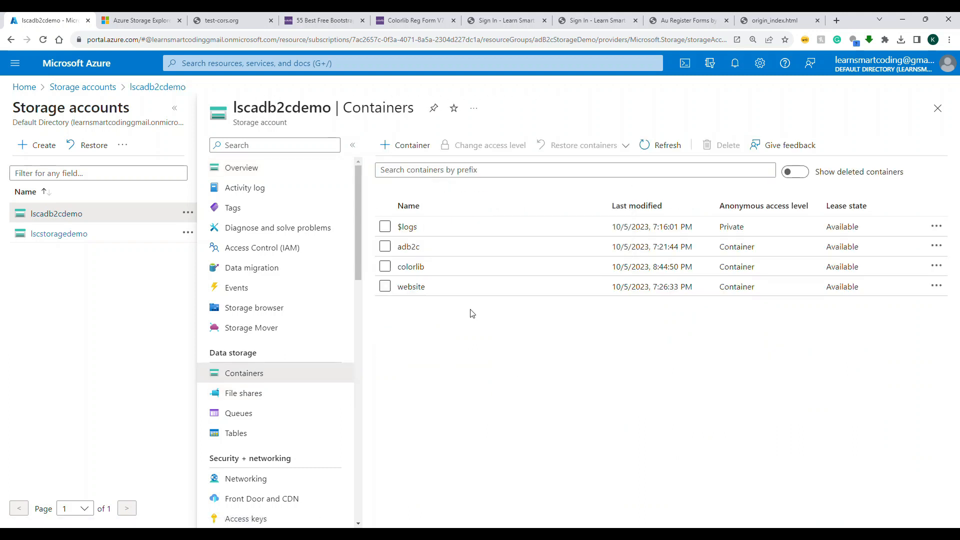
{"action": "left_click", "coordinate": [407, 270]}
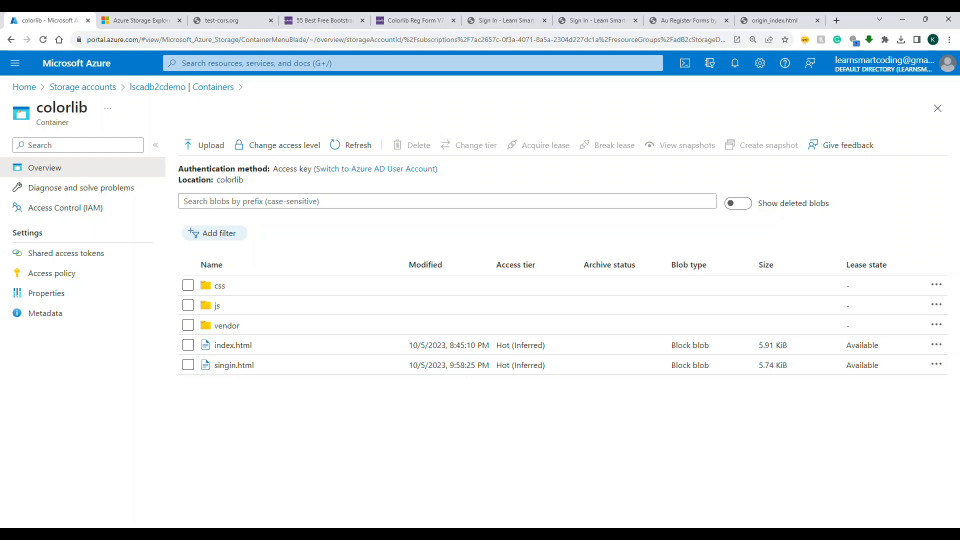
{"action": "key", "text": "alt+Tab"}
{"action": "left_click", "coordinate": [85, 152], "text": "shift"}
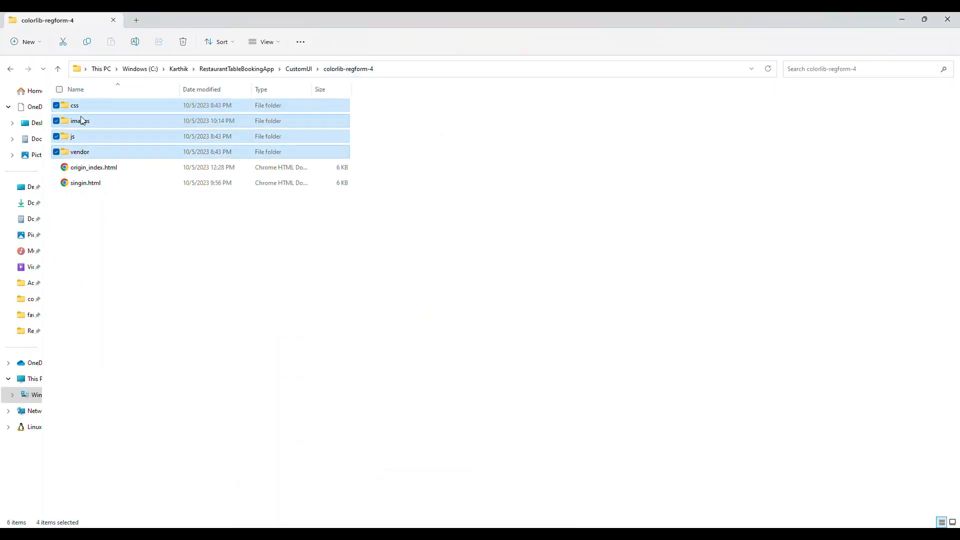
Step: Switch to Azure Storage Explorer and open the colorlib blob container of the lscadb2cdemo storage account
{"action": "left_click", "coordinate": [575, 480]}
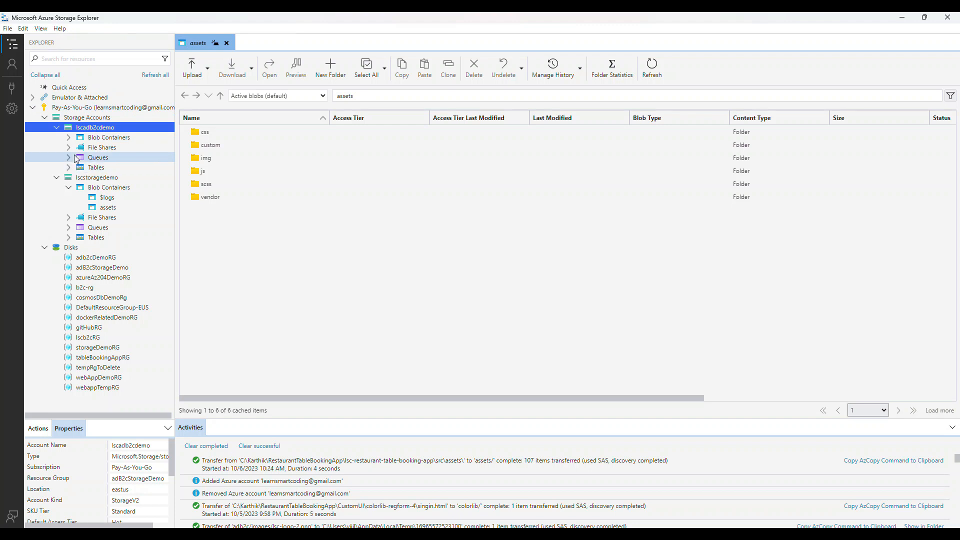
{"action": "double_click", "coordinate": [95, 137]}
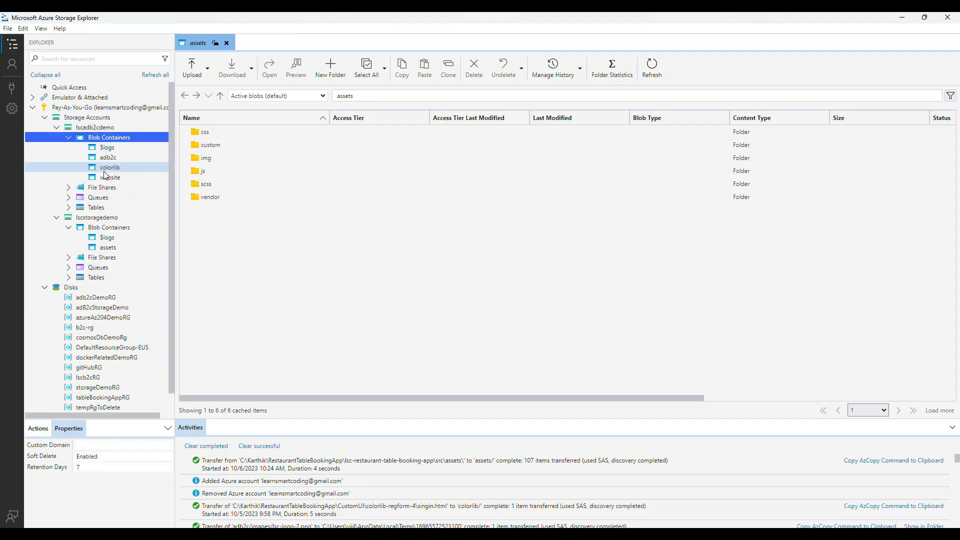
{"action": "left_click", "coordinate": [105, 170]}
{"action": "left_click", "coordinate": [240, 184]}
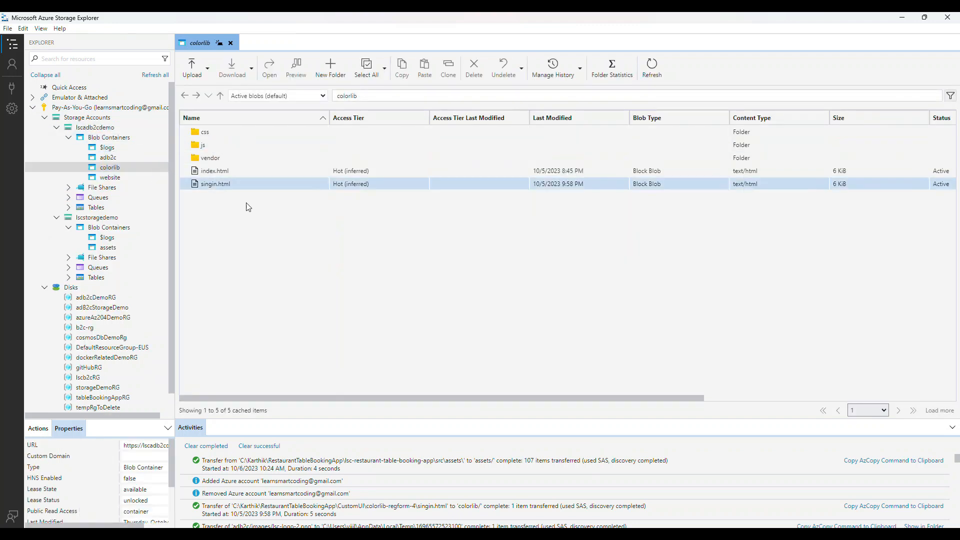
{"action": "left_click", "coordinate": [249, 207]}
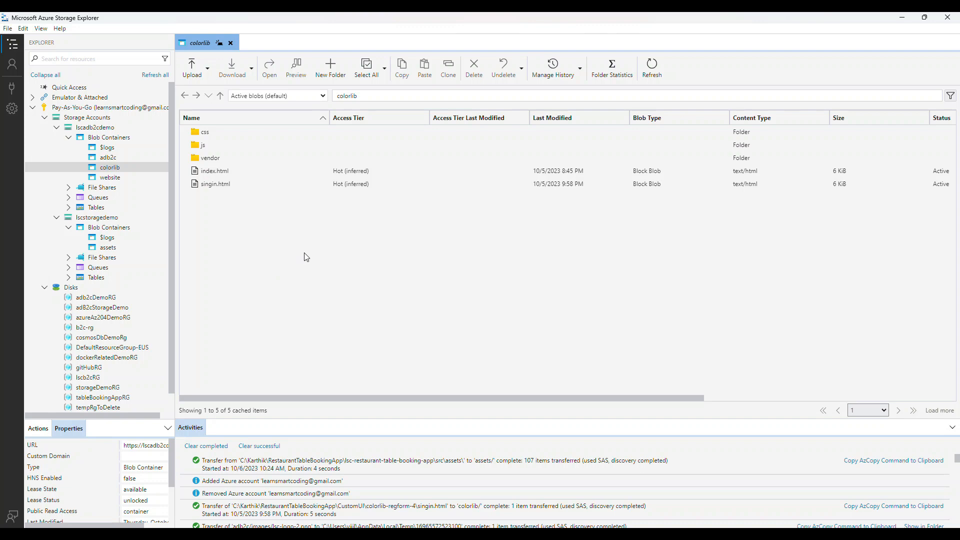
Step: Upload the local images folder from colorlib-regform-4 to the colorlib container, keeping both windows visible, and minimize Storage Explorer
{"action": "left_click", "coordinate": [925, 18]}
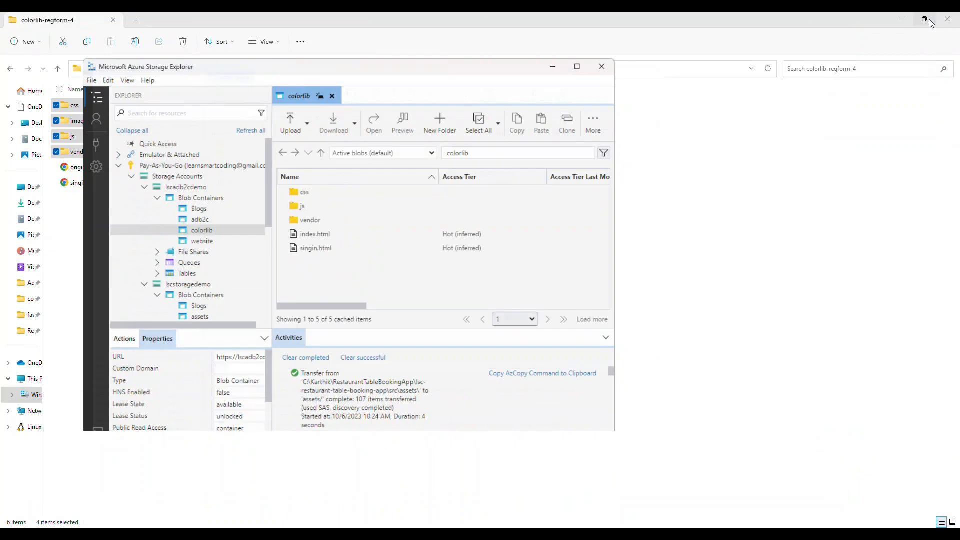
{"action": "left_click", "coordinate": [79, 120]}
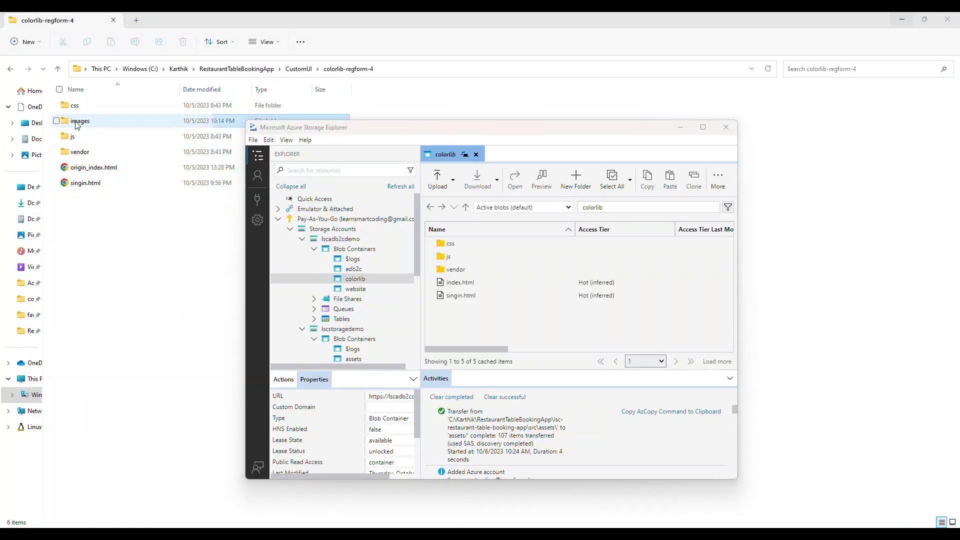
{"action": "left_click_drag", "start_coordinate": [79, 120], "coordinate": [464, 310]}
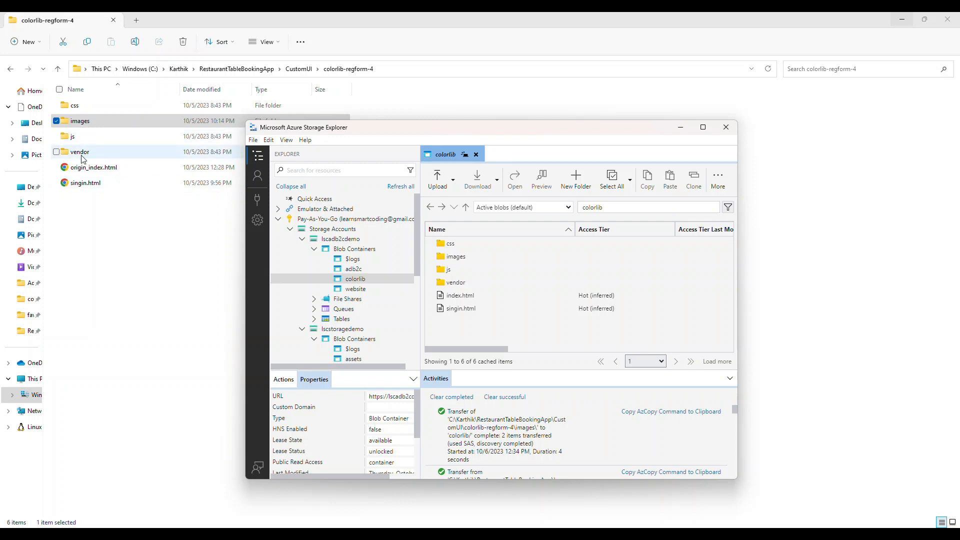
{"action": "left_click", "coordinate": [681, 128]}
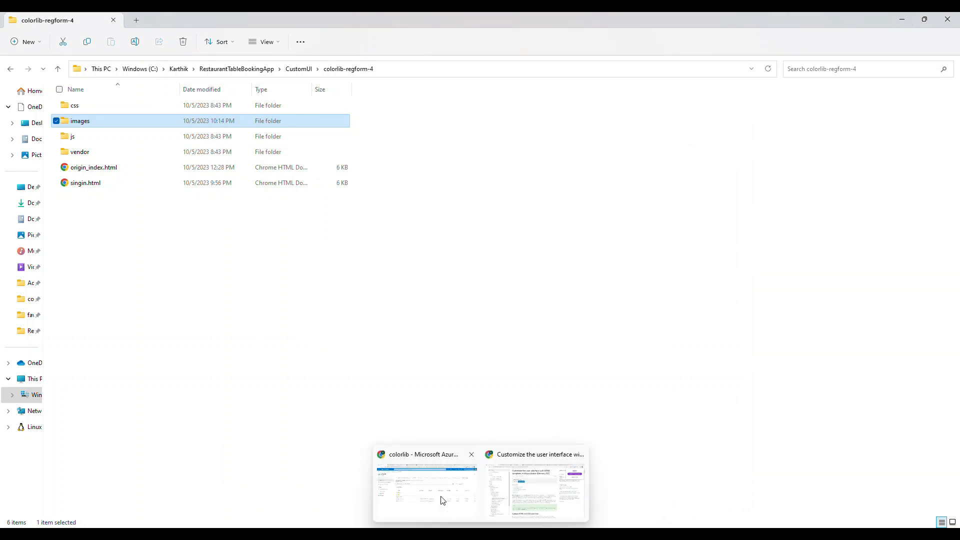
Step: Switch to Chrome and view the origin_index.html source and its rendered registration form, reducing the page zoom to 110%
{"action": "left_click", "coordinate": [442, 500]}
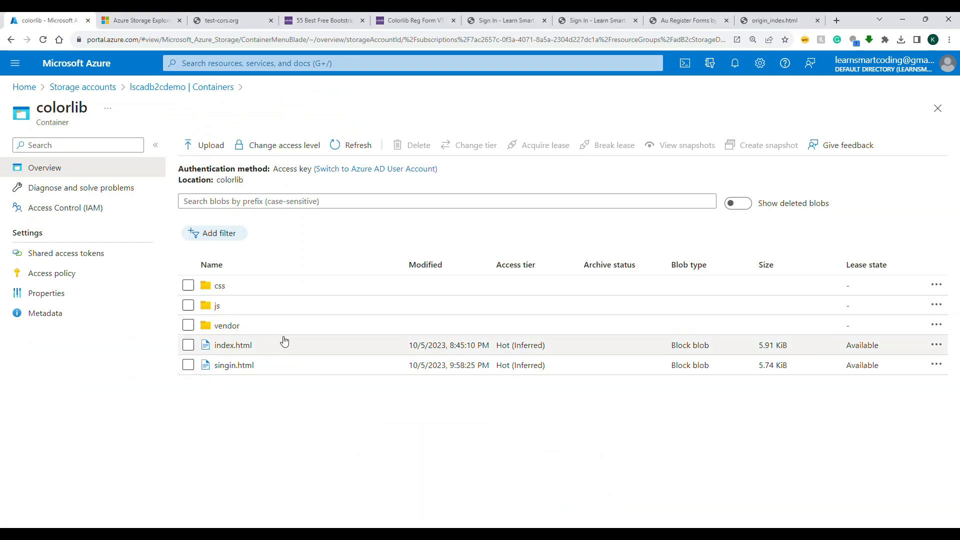
{"action": "left_click", "coordinate": [754, 22]}
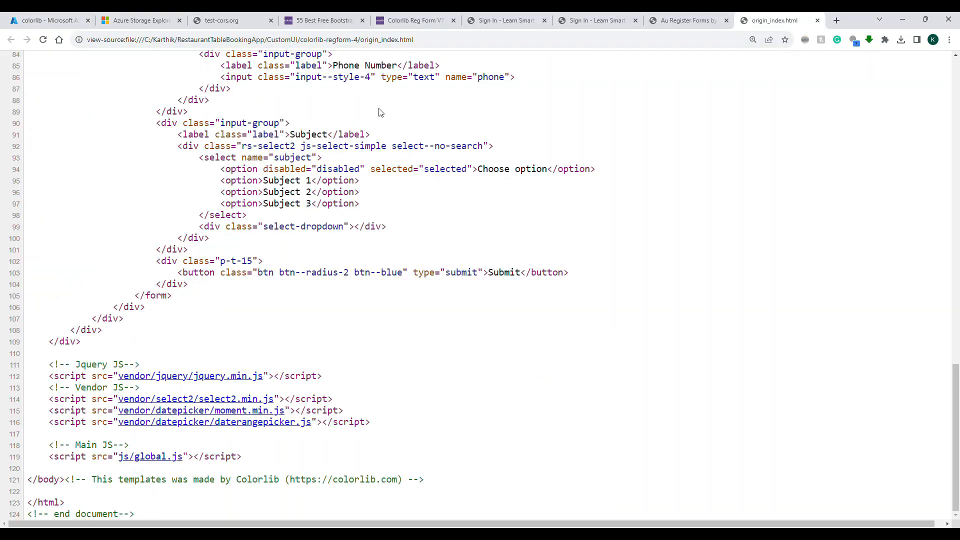
{"action": "left_click", "coordinate": [691, 22]}
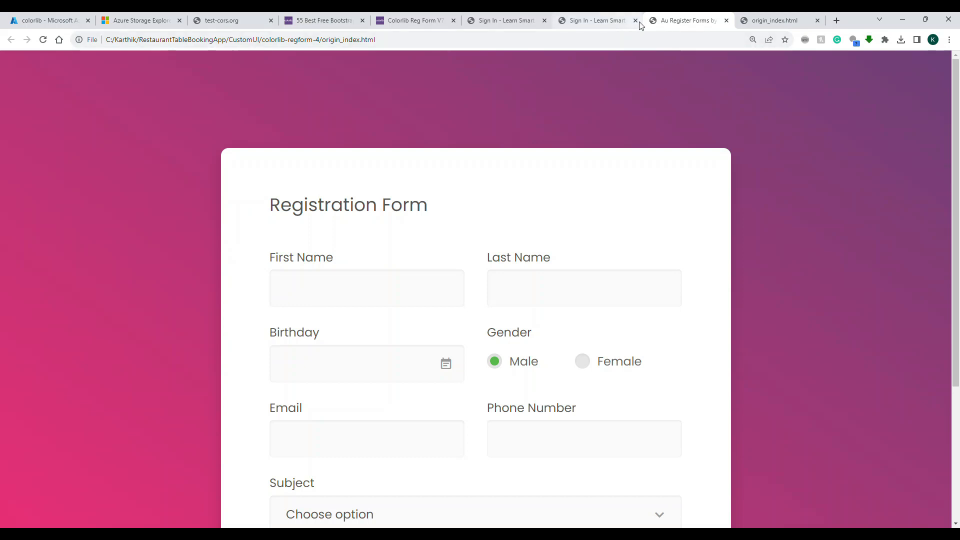
{"action": "key", "text": "ctrl+minus"}
{"action": "key", "text": "ctrl+minus"}
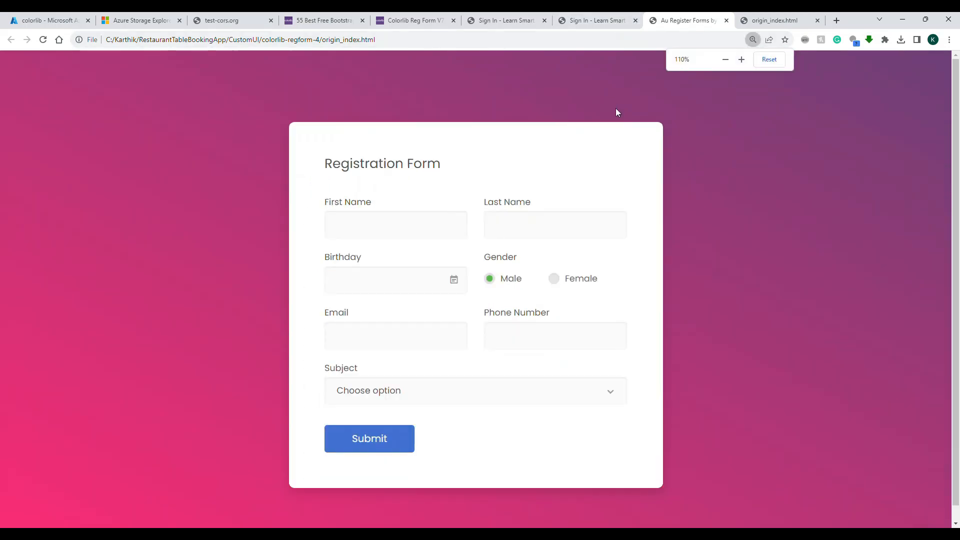
Step: Open origin_index.html from the local colorlib-regform-4 folder in Chrome and view its page source
{"action": "key", "text": "alt+Tab"}
{"action": "double_click", "coordinate": [114, 170]}
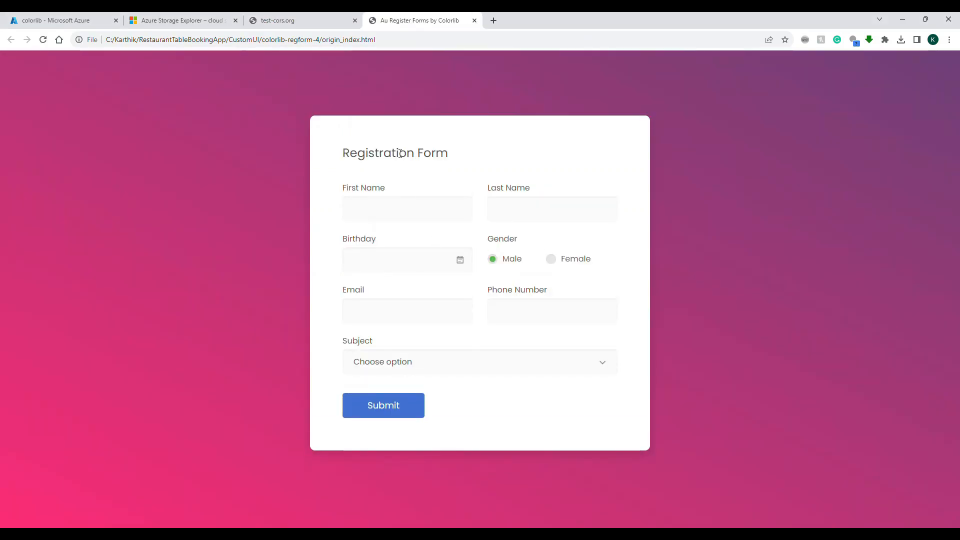
{"action": "key", "text": "ctrl+u"}
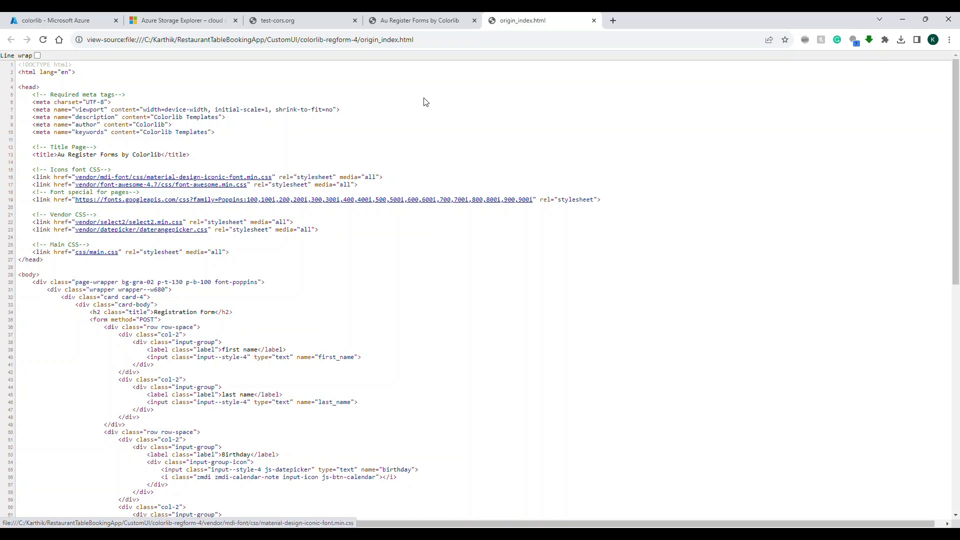
Step: Return to the colorlib-regform-4 folder and open singin.html in Notepad++
{"action": "left_click", "coordinate": [902, 19]}
{"action": "right_click", "coordinate": [88, 186]}
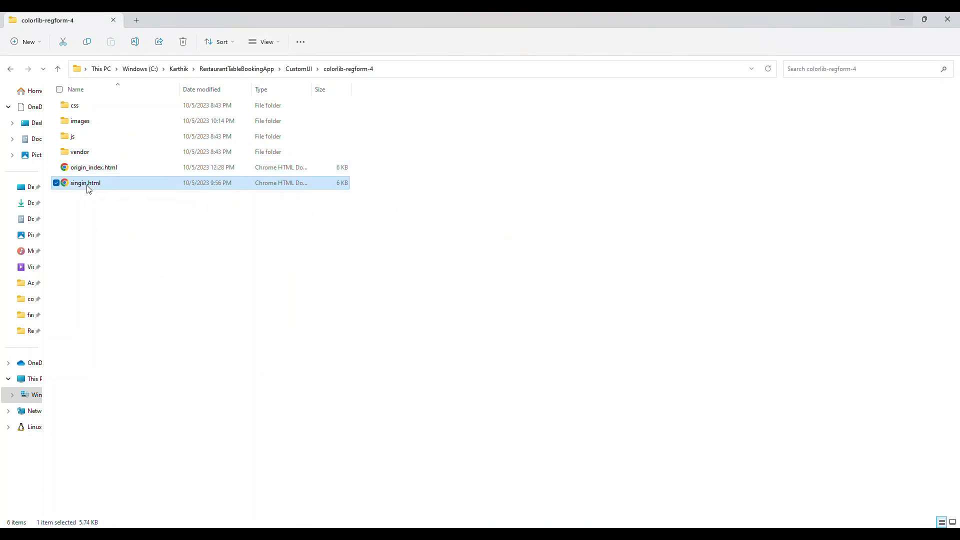
{"action": "mouse_move", "coordinate": [181, 240]}
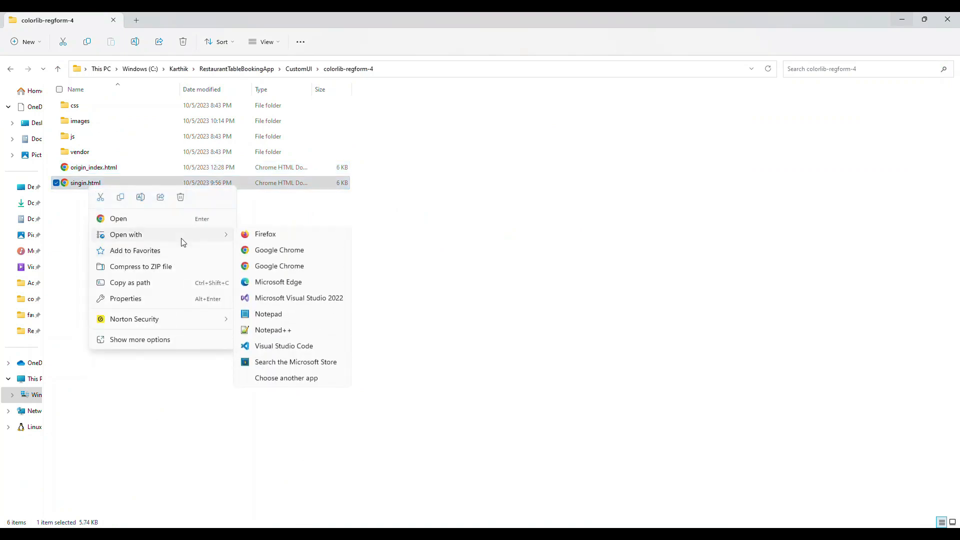
{"action": "left_click", "coordinate": [270, 333]}
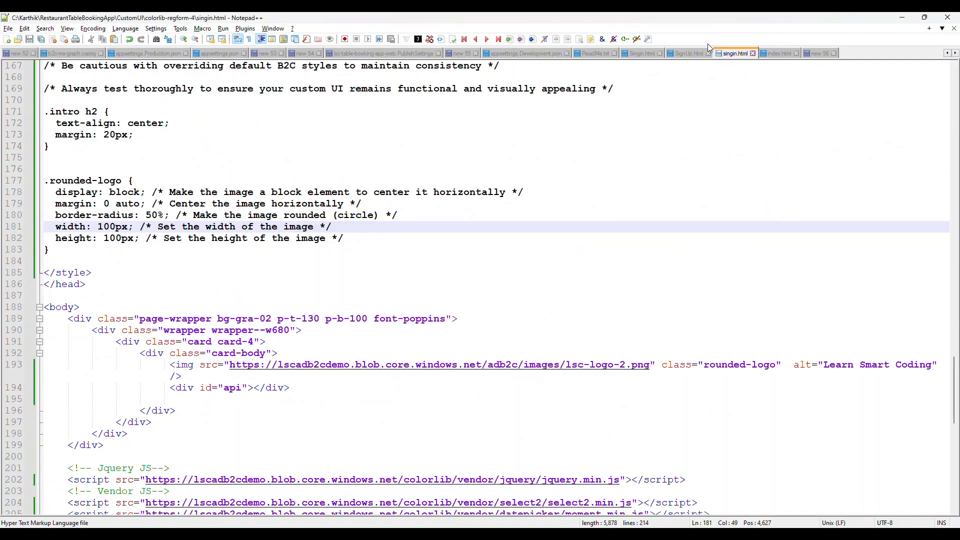
Step: Go to the start of singin.html and collapse its script and style blocks
{"action": "scroll", "coordinate": [561, 181], "scroll_direction": "up", "scroll_amount": 3}
{"action": "left_click", "coordinate": [561, 180]}
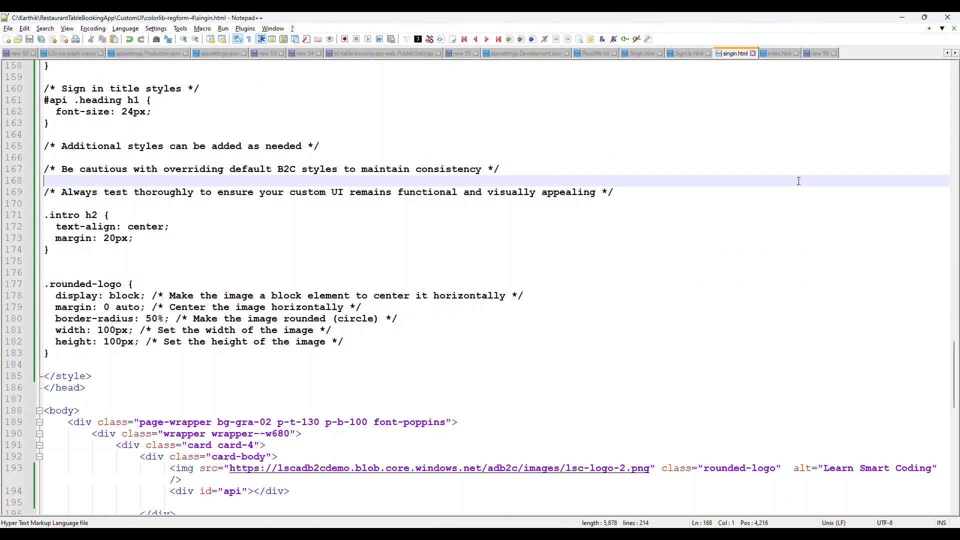
{"action": "key", "text": "ctrl+Home"}
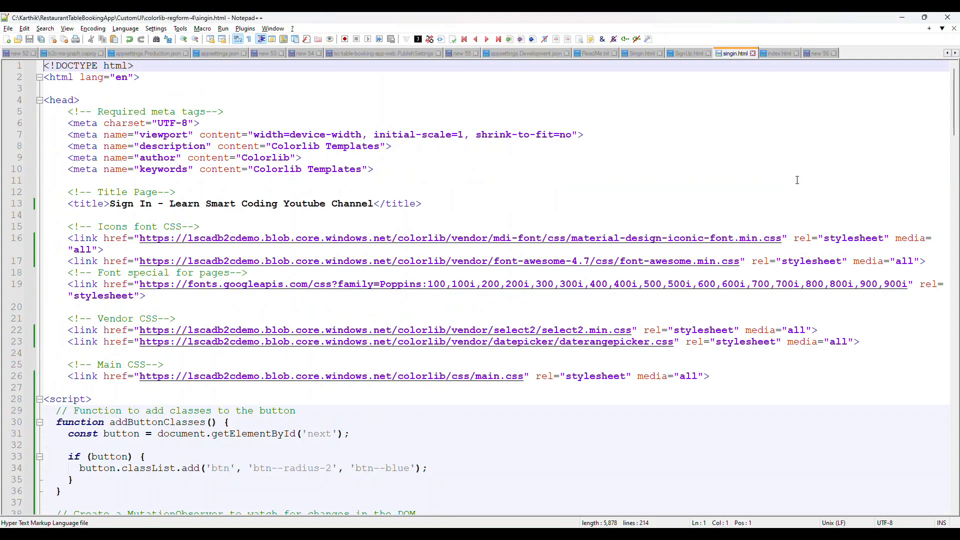
{"action": "left_click", "coordinate": [39, 399]}
{"action": "left_click", "coordinate": [39, 433]}
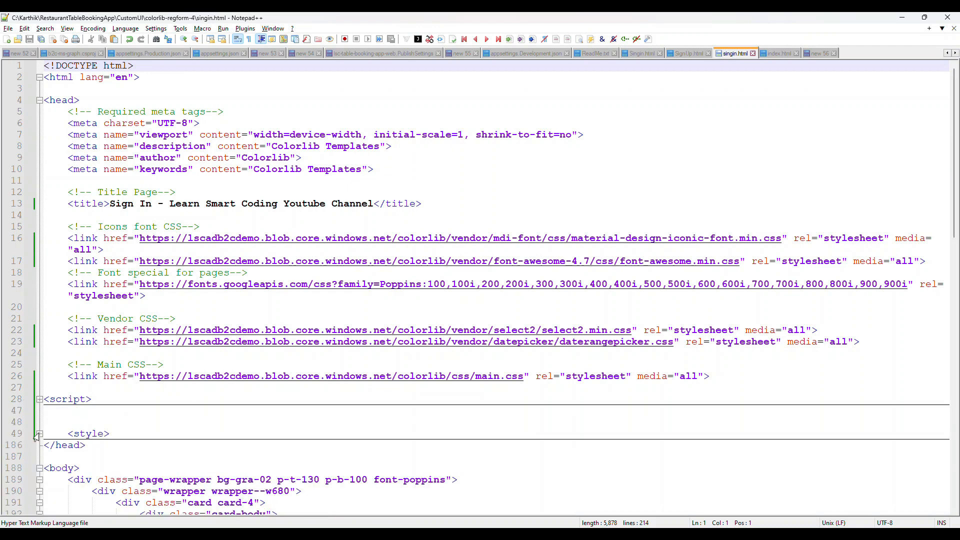
Step: Examine the blob storage URLs in the stylesheet and script references of singin.html and the div with id "api" in its body
{"action": "scroll", "coordinate": [249, 336], "scroll_direction": "down", "scroll_amount": 2}
{"action": "scroll", "coordinate": [250, 337], "scroll_direction": "up", "scroll_amount": 2}
{"action": "left_click", "coordinate": [451, 245]}
{"action": "left_click_drag", "start_coordinate": [452, 247], "coordinate": [143, 242]}
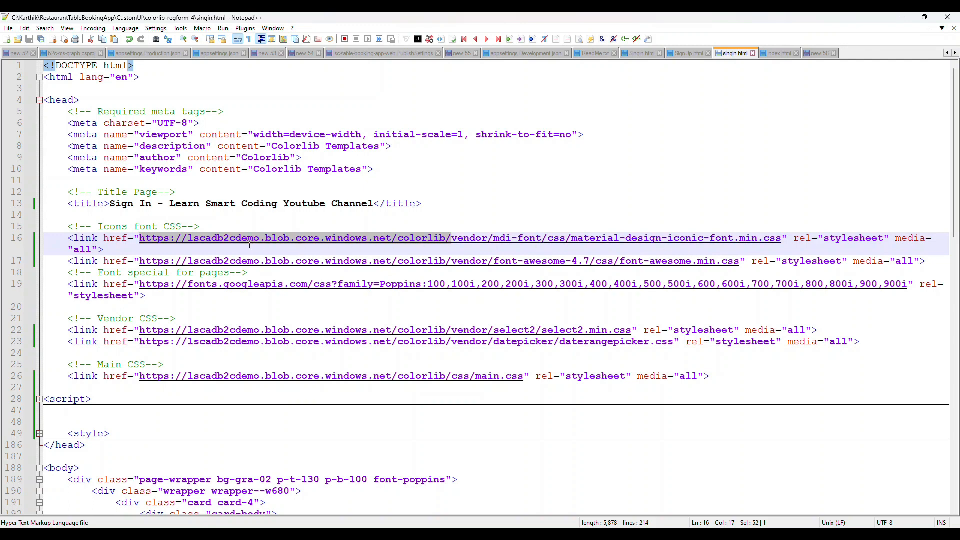
{"action": "scroll", "coordinate": [371, 251], "scroll_direction": "down", "scroll_amount": 3}
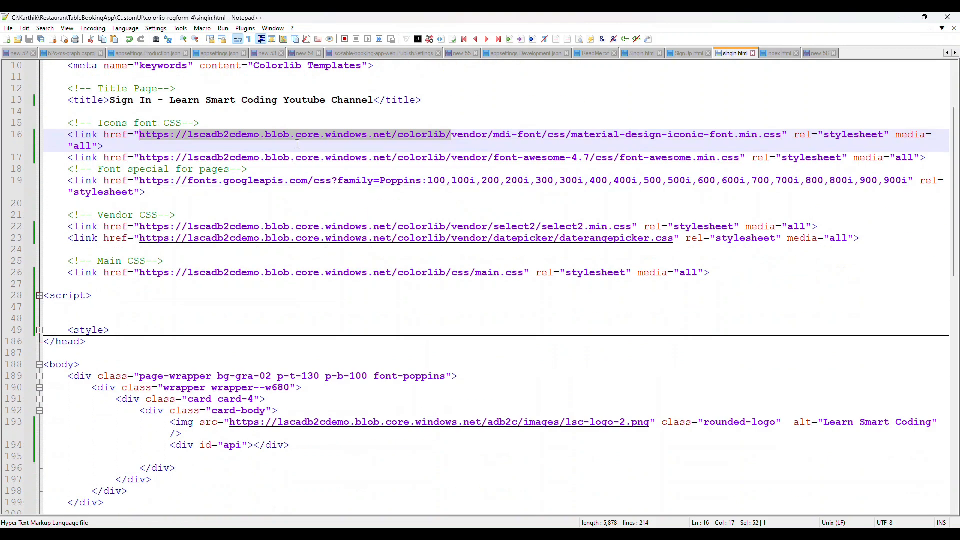
{"action": "scroll", "coordinate": [273, 285], "scroll_direction": "down", "scroll_amount": 8}
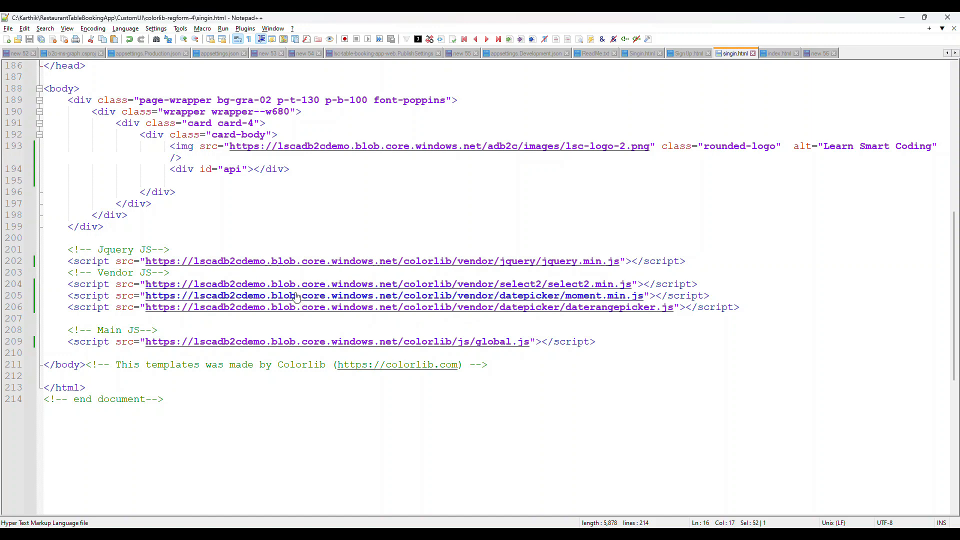
{"action": "left_click", "coordinate": [337, 203]}
{"action": "scroll", "coordinate": [336, 202], "scroll_direction": "up", "scroll_amount": 1}
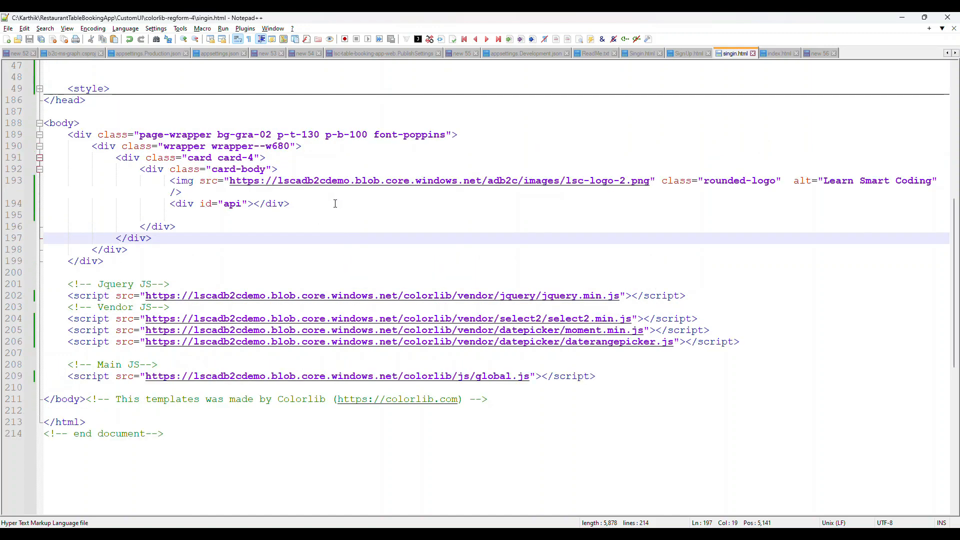
{"action": "left_click", "coordinate": [178, 214]}
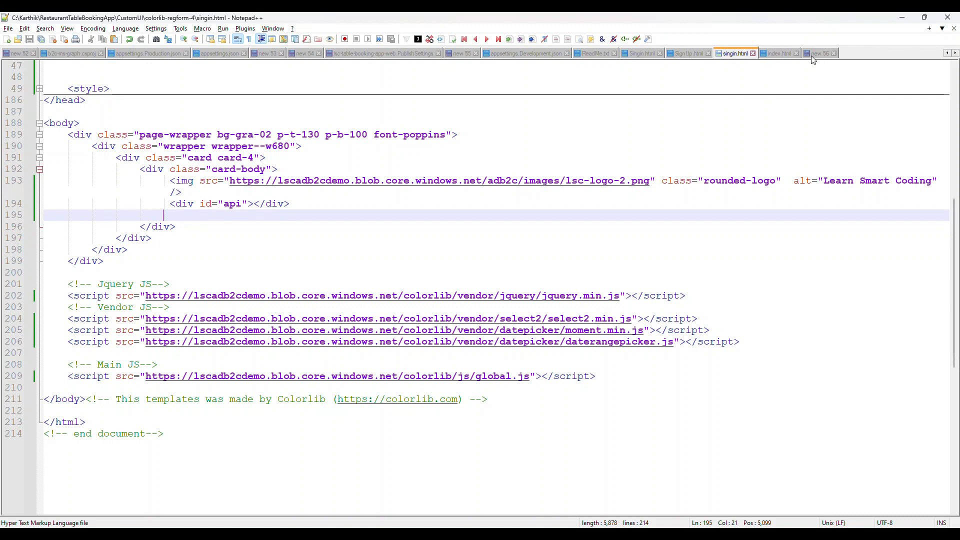
Step: Open origin_index.html from the colorlib-regform-4 folder in Notepad++ and view its relative stylesheet links
{"action": "left_click", "coordinate": [906, 19]}
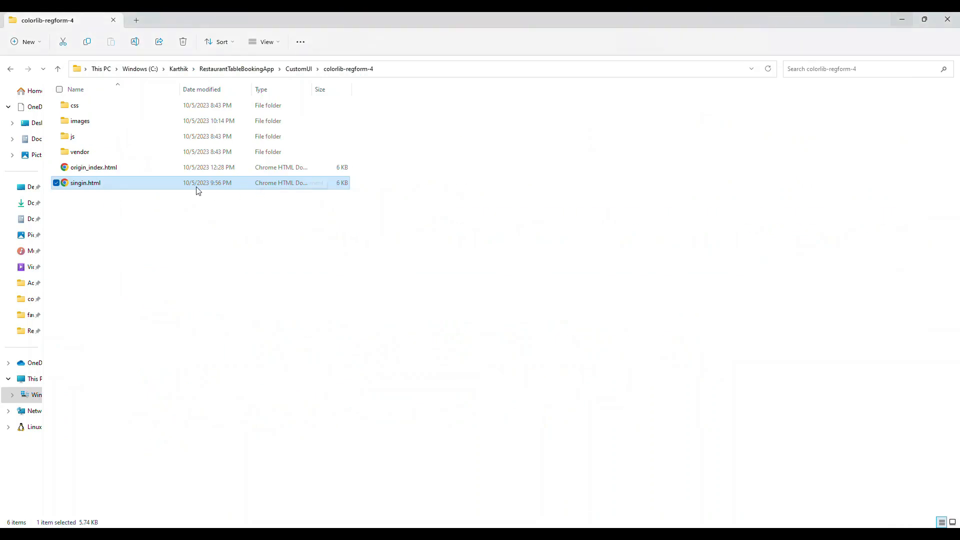
{"action": "right_click", "coordinate": [99, 170]}
{"action": "mouse_move", "coordinate": [133, 223]}
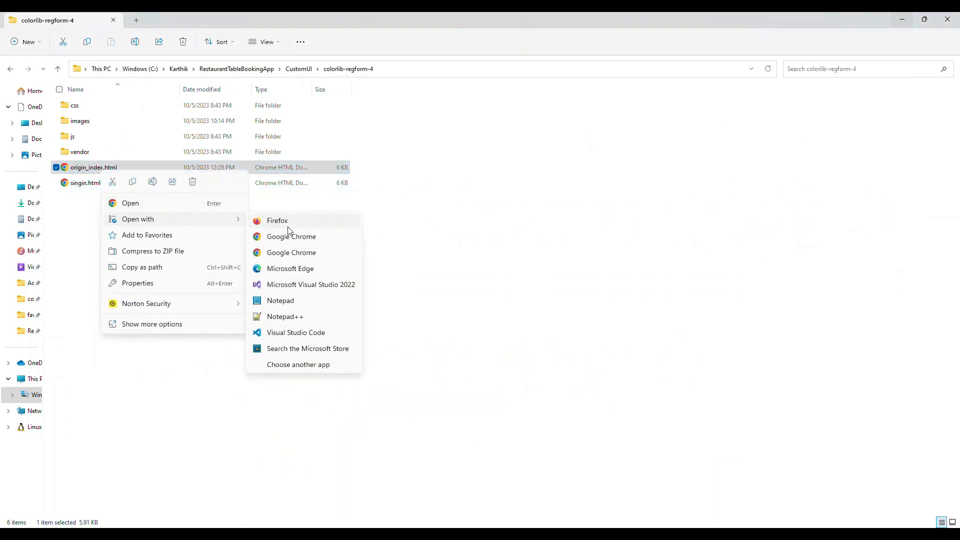
{"action": "left_click", "coordinate": [285, 318]}
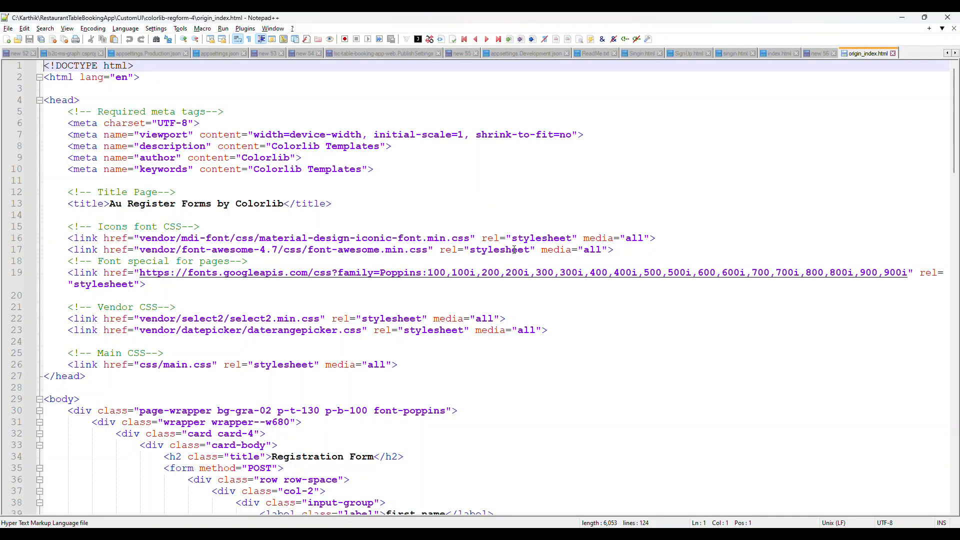
{"action": "scroll", "coordinate": [404, 198], "scroll_direction": "down", "scroll_amount": 1}
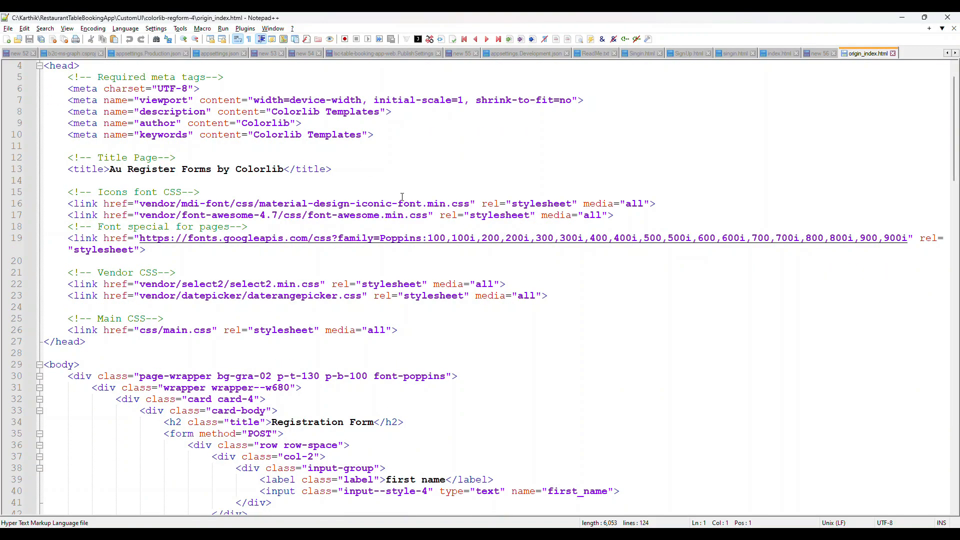
{"action": "left_click", "coordinate": [736, 53]}
{"action": "scroll", "coordinate": [269, 213], "scroll_direction": "up", "scroll_amount": 3}
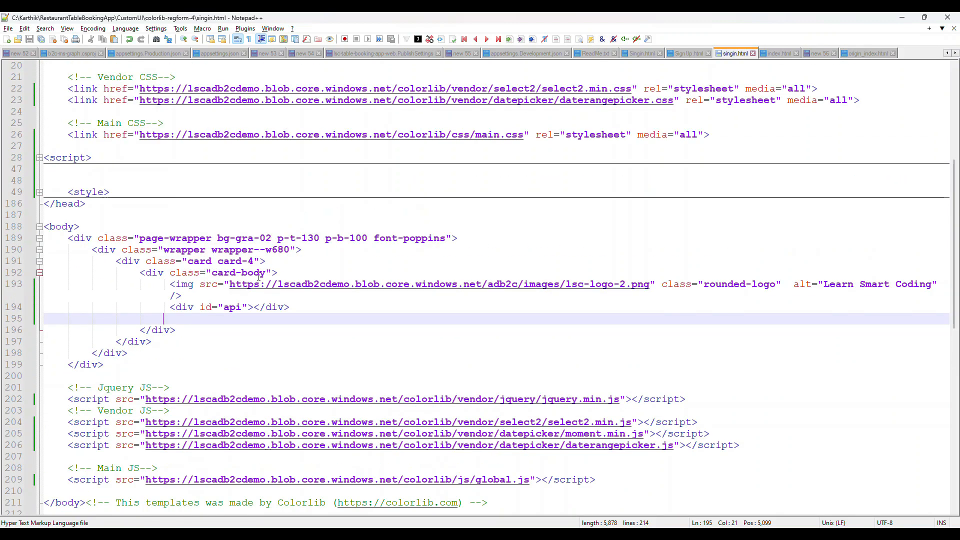
{"action": "left_click_drag", "start_coordinate": [230, 284], "coordinate": [482, 285]}
{"action": "scroll", "coordinate": [482, 284], "scroll_direction": "up", "scroll_amount": 6}
{"action": "left_click_drag", "start_coordinate": [452, 203], "coordinate": [142, 211]}
{"action": "key", "text": "ctrl+c"}
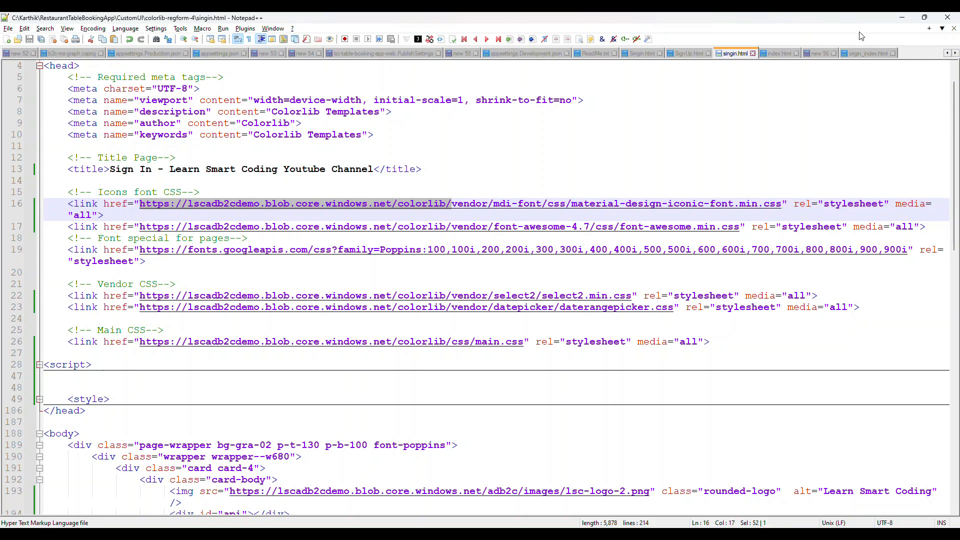
{"action": "left_click", "coordinate": [863, 54]}
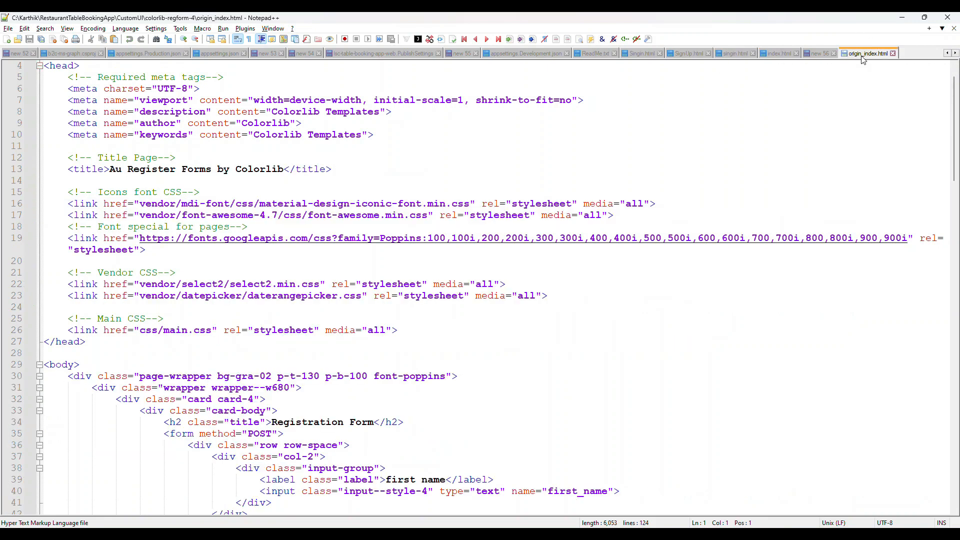
{"action": "left_click", "coordinate": [139, 206]}
{"action": "key", "text": "ctrl+v"}
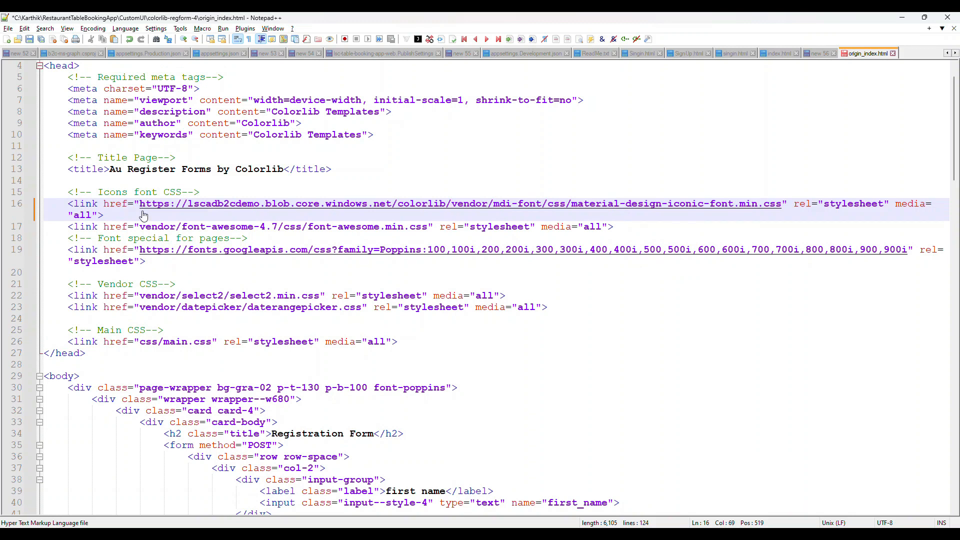
{"action": "left_click", "coordinate": [140, 228]}
{"action": "key", "text": "ctrl+v"}
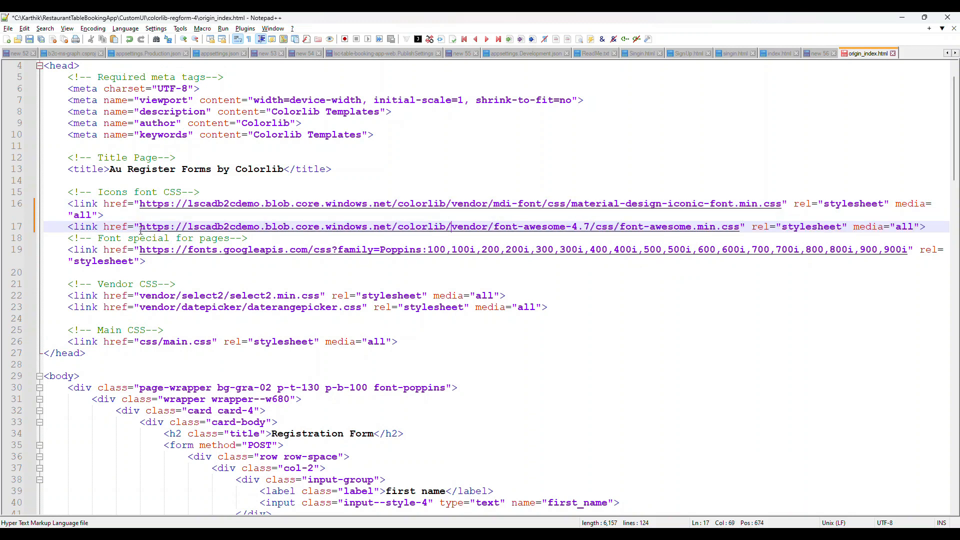
{"action": "scroll", "coordinate": [141, 231], "scroll_direction": "up", "scroll_amount": 1}
{"action": "scroll", "coordinate": [239, 207], "scroll_direction": "down", "scroll_amount": 3}
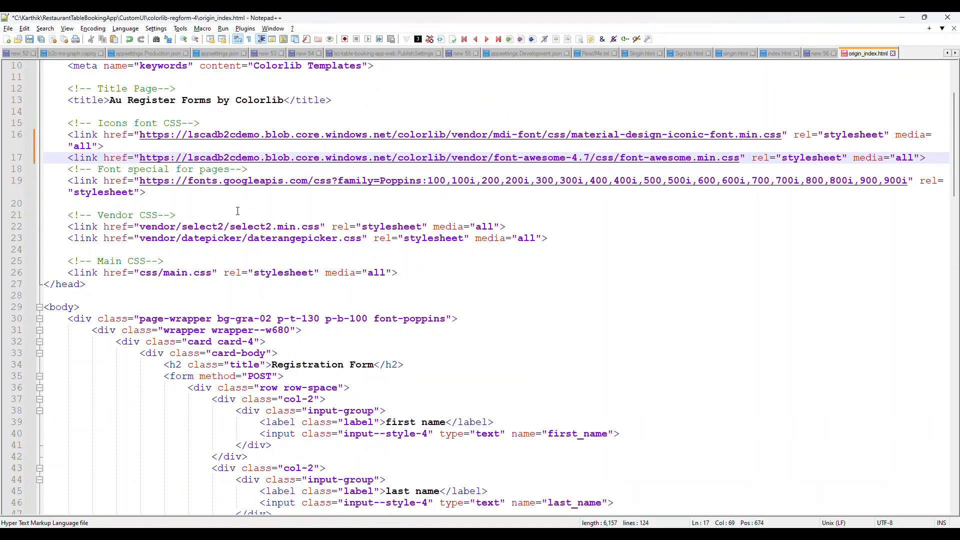
{"action": "left_click", "coordinate": [140, 228]}
{"action": "key", "text": "ctrl+v"}
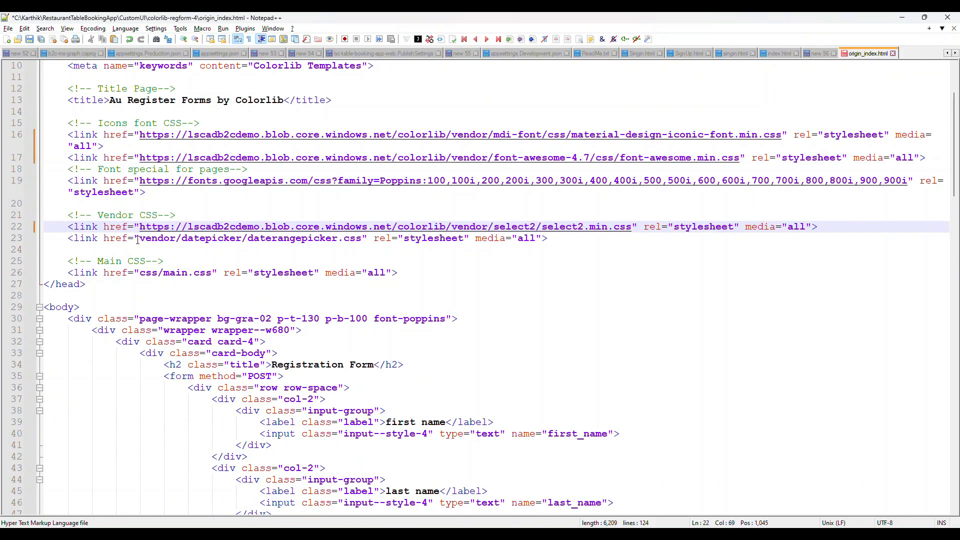
{"action": "left_click", "coordinate": [140, 238]}
{"action": "key", "text": "ctrl+v"}
{"action": "scroll", "coordinate": [232, 269], "scroll_direction": "down", "scroll_amount": 15}
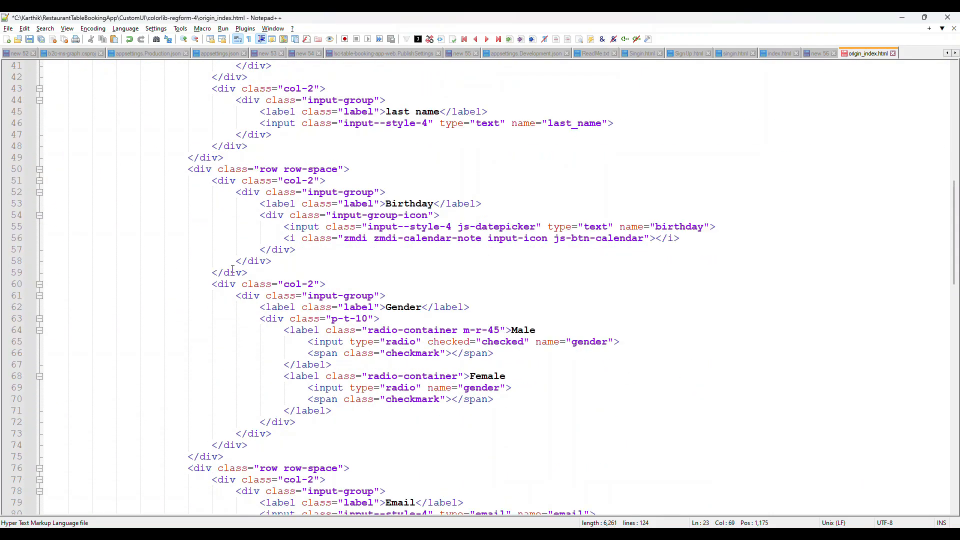
{"action": "scroll", "coordinate": [232, 269], "scroll_direction": "down", "scroll_amount": 10}
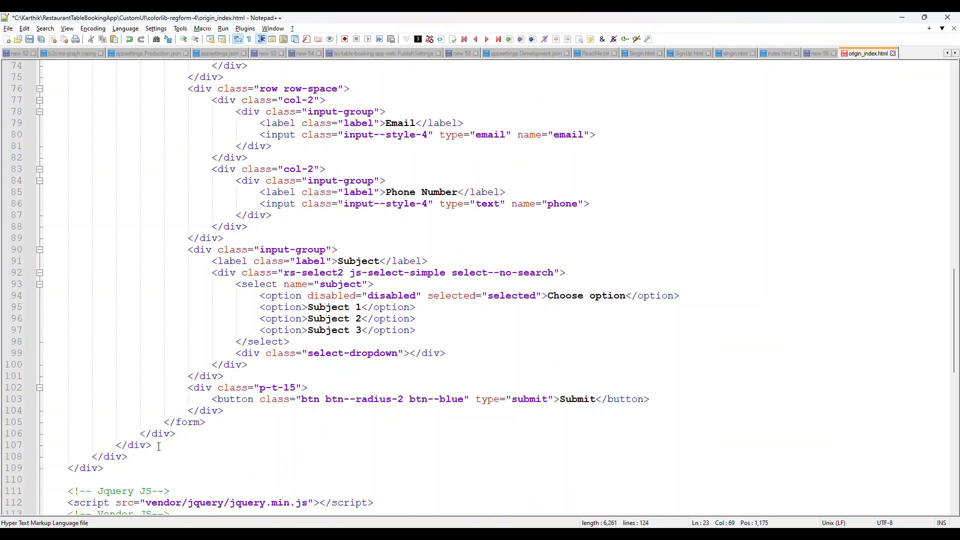
{"action": "left_click", "coordinate": [150, 389]}
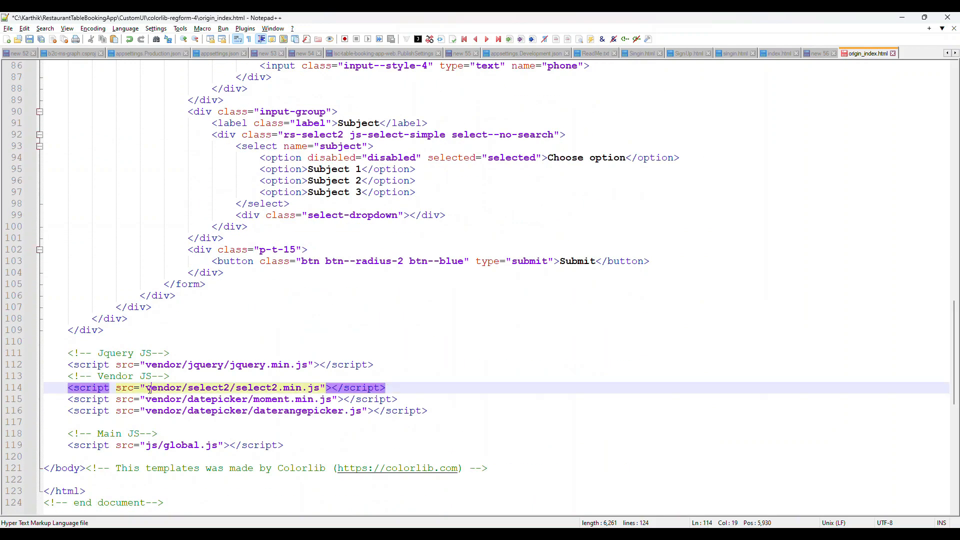
{"action": "double_click", "coordinate": [149, 388]}
{"action": "type", "text": "https://lscadb2cdemo.blob.core.windows.net/colorlib/"}
{"action": "left_click", "coordinate": [145, 365]}
{"action": "type", "text": "https://lscadb2cdemo.blob.core.windows.net/colorlib/"}
{"action": "left_click", "coordinate": [147, 399]}
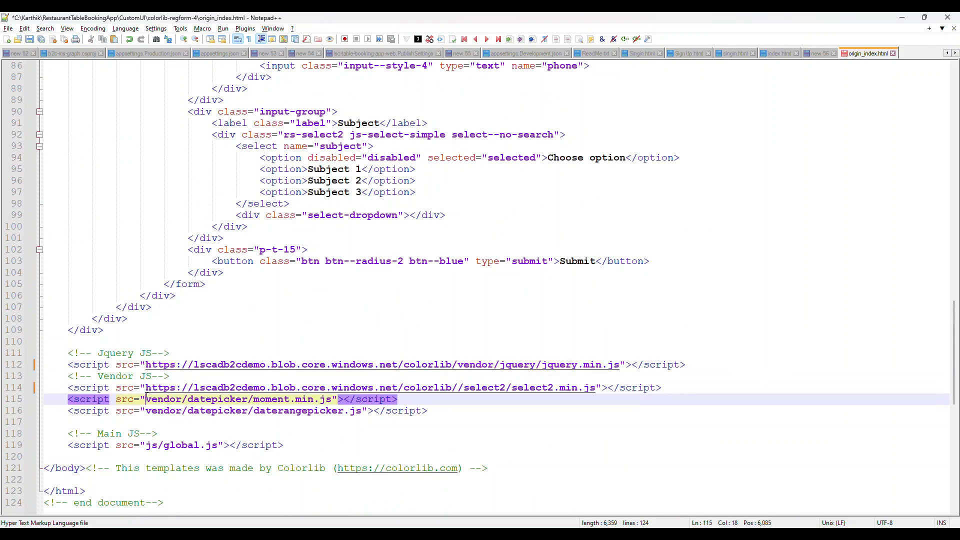
{"action": "type", "text": "https://lscadb2cdemo.blob.core.windows.net/colorlib/"}
{"action": "left_click", "coordinate": [146, 410]}
{"action": "type", "text": "https://lscadb2cdemo.blob.core.windows.net/colorlib/"}
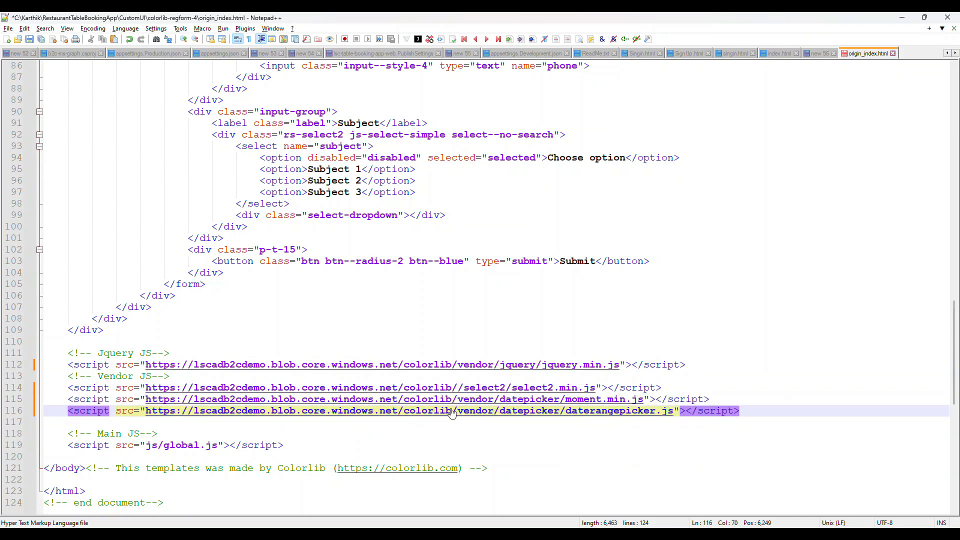
Step: Delete the Registration Form heading and the entire form element from the card-body div in origin_index.html
{"action": "scroll", "coordinate": [440, 385], "scroll_direction": "up", "scroll_amount": 4}
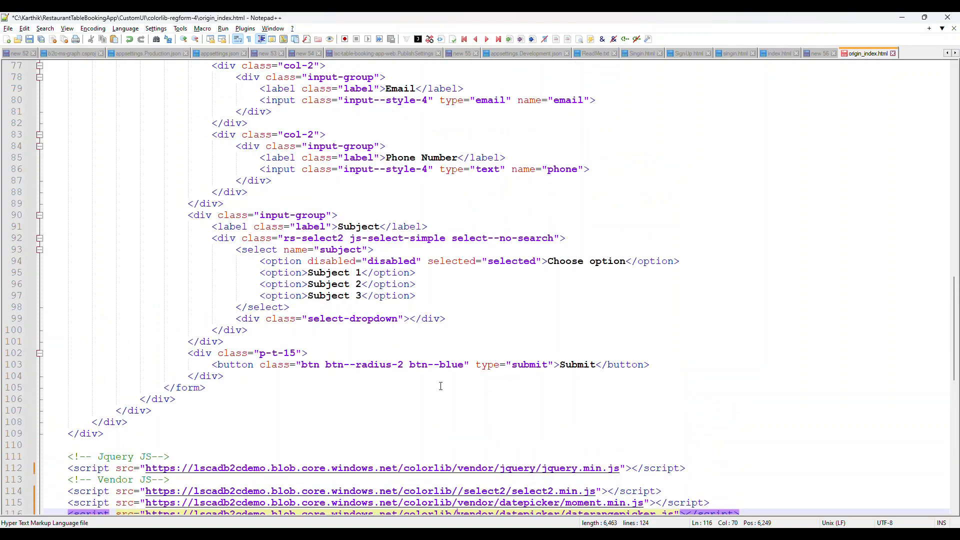
{"action": "scroll", "coordinate": [441, 382], "scroll_direction": "up", "scroll_amount": 18}
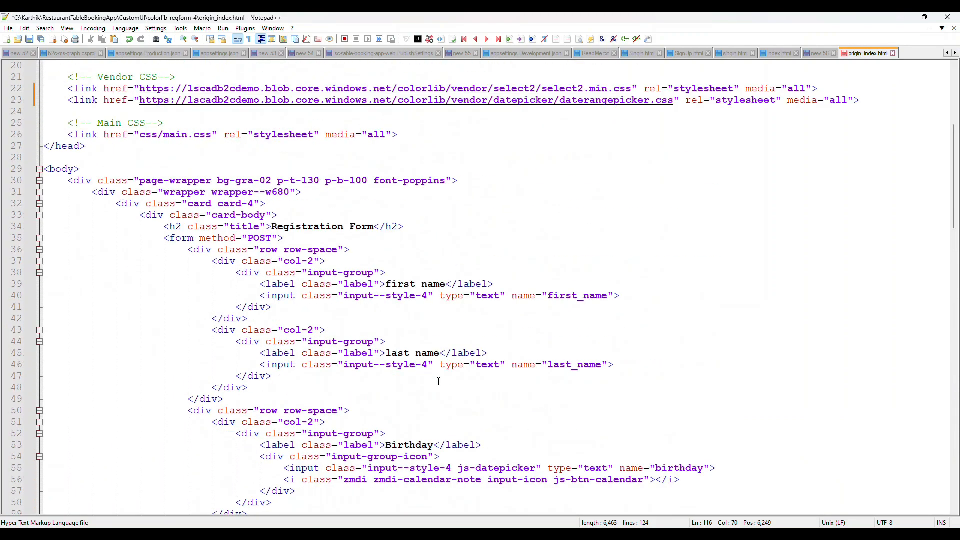
{"action": "left_click", "coordinate": [195, 240]}
{"action": "scroll", "coordinate": [240, 265], "scroll_direction": "down", "scroll_amount": 2}
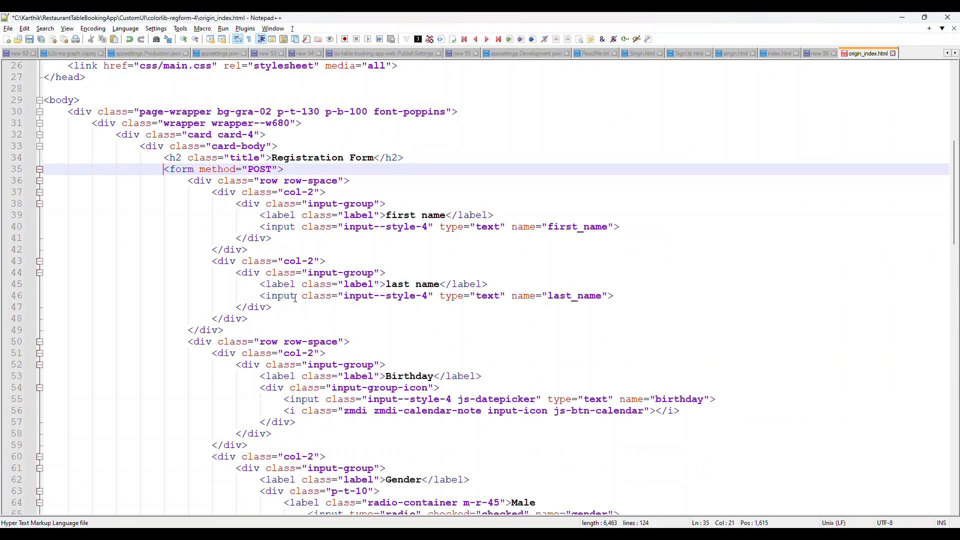
{"action": "scroll", "coordinate": [281, 283], "scroll_direction": "up", "scroll_amount": 2}
{"action": "left_click", "coordinate": [166, 228]}
{"action": "scroll", "coordinate": [352, 307], "scroll_direction": "down", "scroll_amount": 14}
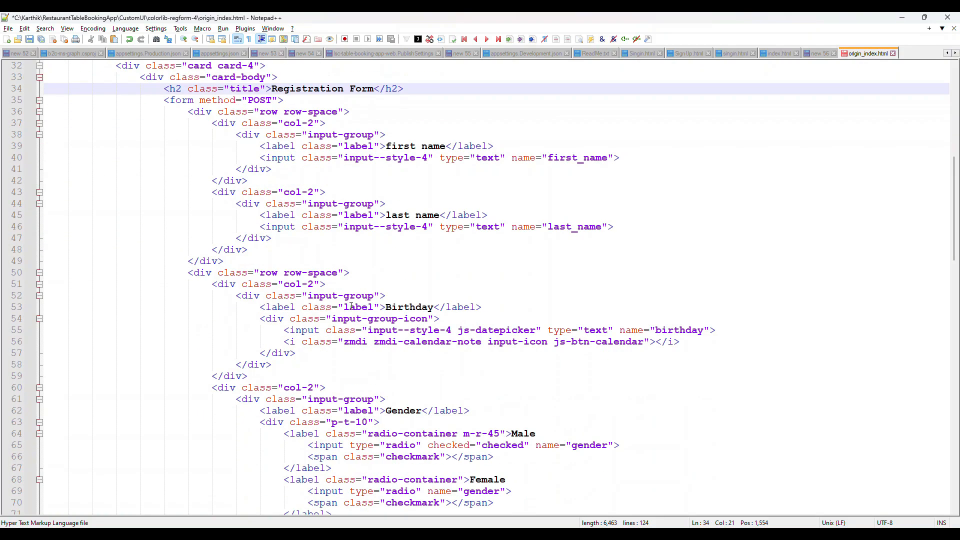
{"action": "scroll", "coordinate": [351, 307], "scroll_direction": "down", "scroll_amount": 4}
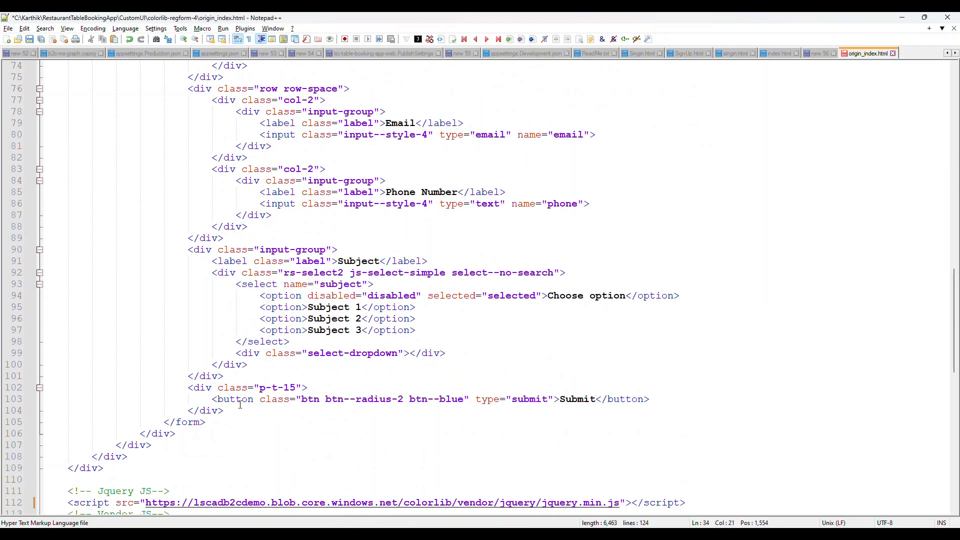
{"action": "left_click", "coordinate": [227, 424], "text": "shift"}
{"action": "key", "text": "Delete"}
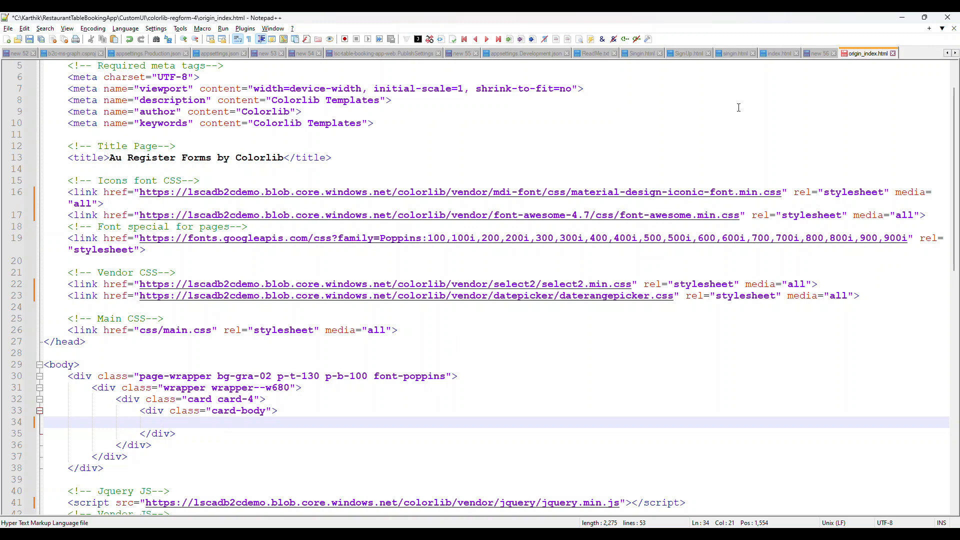
Step: Copy the empty div with id "api" from singin.html into the card-body div of origin_index.html
{"action": "left_click", "coordinate": [733, 53]}
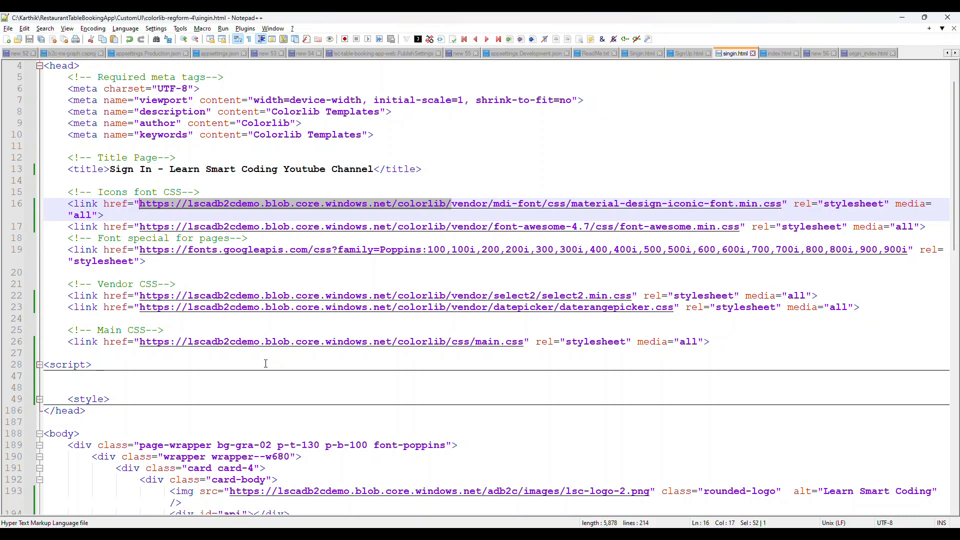
{"action": "scroll", "coordinate": [266, 363], "scroll_direction": "down", "scroll_amount": 3}
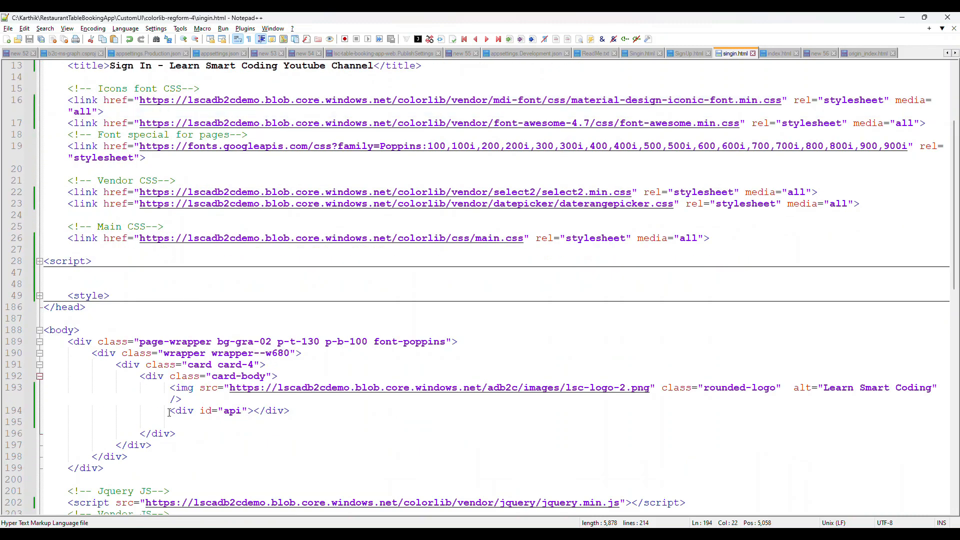
{"action": "left_click_drag", "start_coordinate": [171, 410], "coordinate": [347, 408]}
{"action": "key", "text": "ctrl+c"}
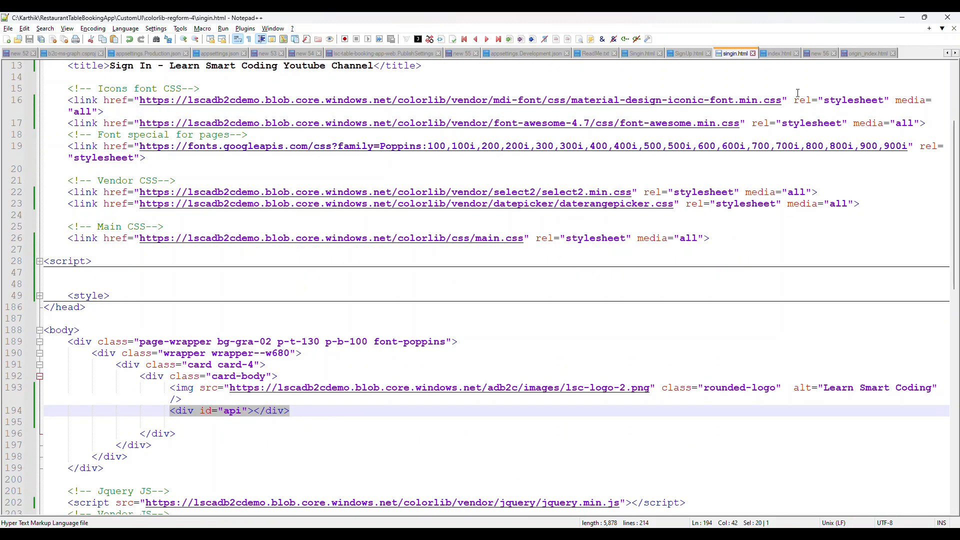
{"action": "left_click", "coordinate": [869, 53]}
{"action": "left_click", "coordinate": [176, 423]}
{"action": "key", "text": "ctrl+v"}
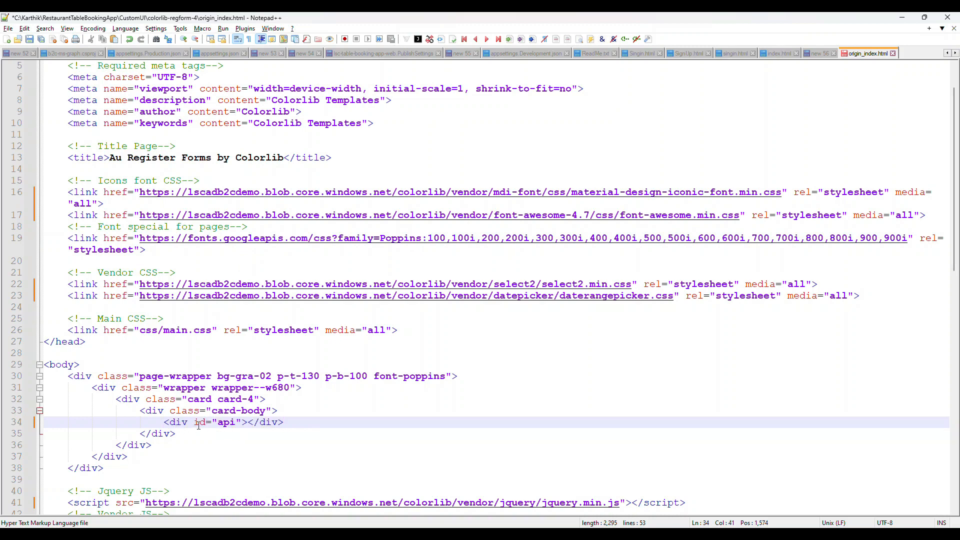
{"action": "left_click", "coordinate": [233, 424]}
{"action": "left_click_drag", "start_coordinate": [283, 423], "coordinate": [156, 423]}
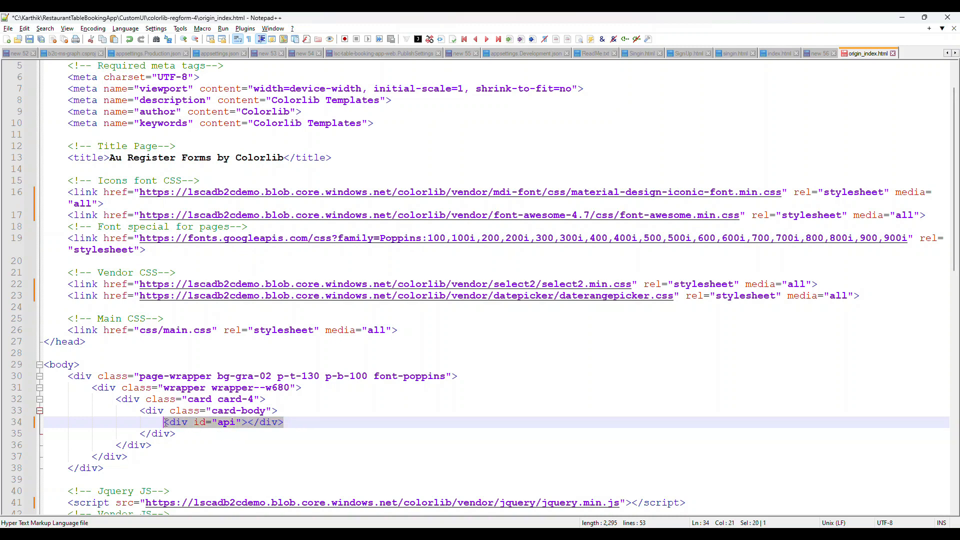
{"action": "left_click", "coordinate": [328, 423]}
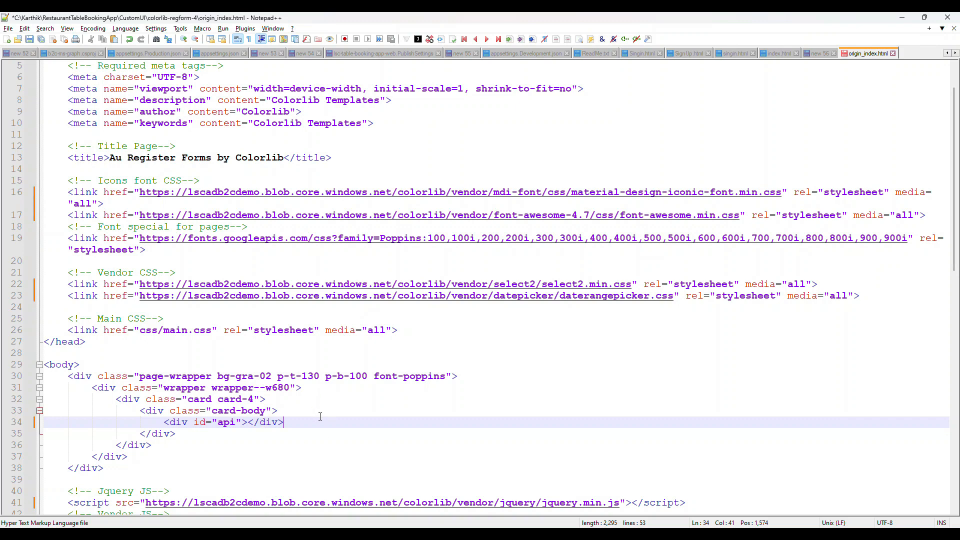
{"action": "left_click", "coordinate": [702, 158]}
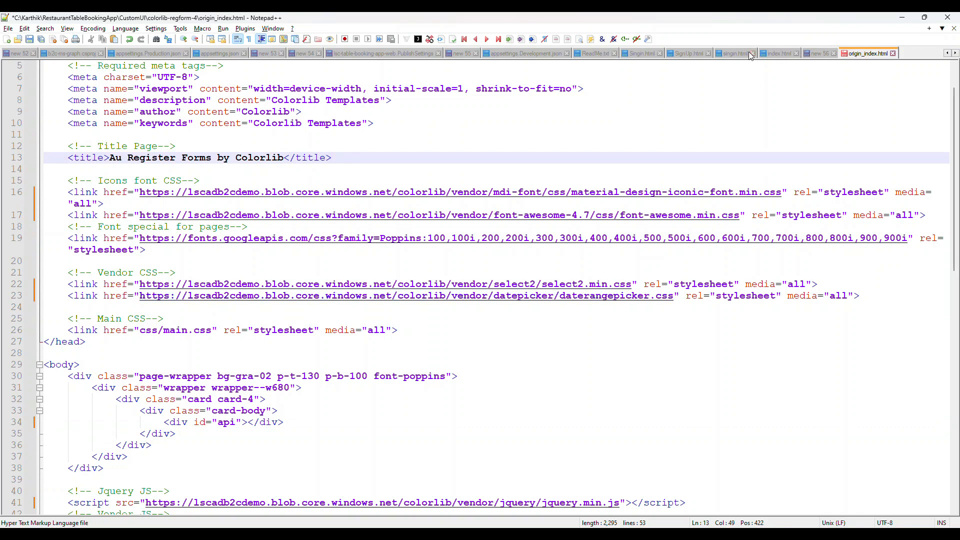
Step: Switch to the Azure portal in Chrome and copy the blob URL of singin.html in the colorlib container
{"action": "left_click", "coordinate": [728, 54]}
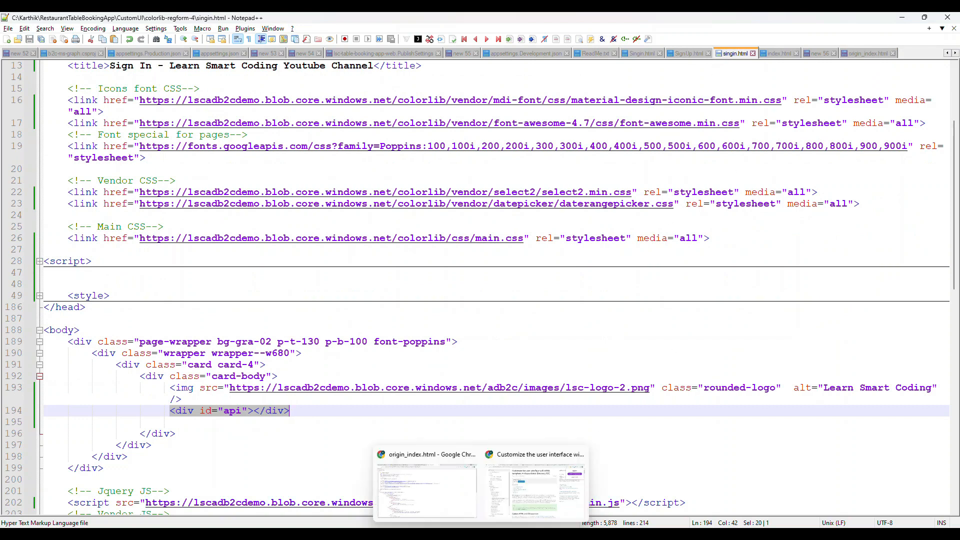
{"action": "left_click", "coordinate": [575, 488]}
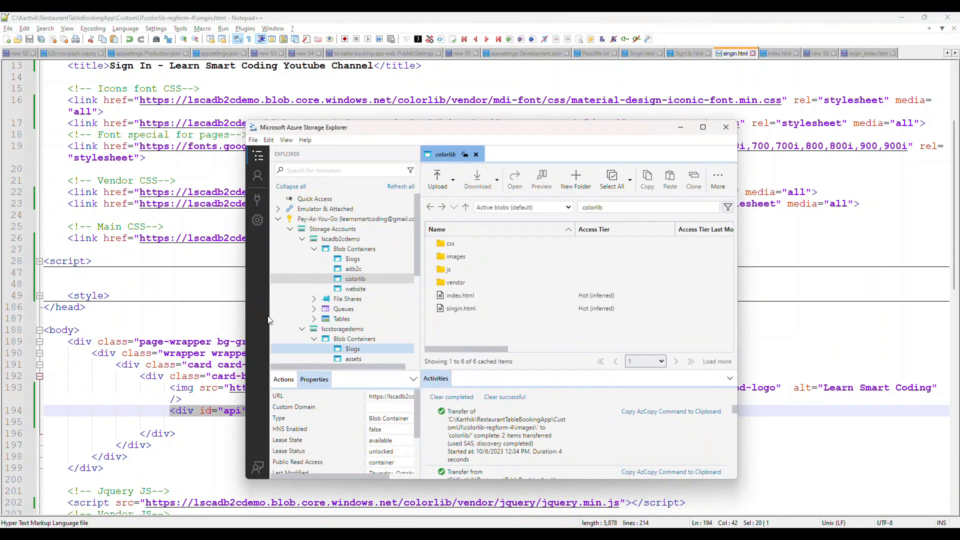
{"action": "left_click", "coordinate": [462, 310]}
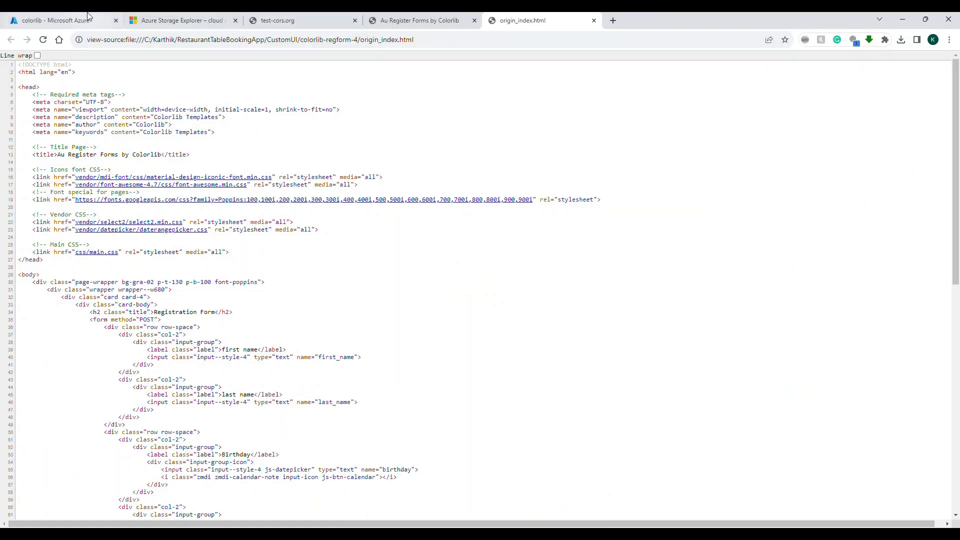
{"action": "left_click", "coordinate": [87, 19]}
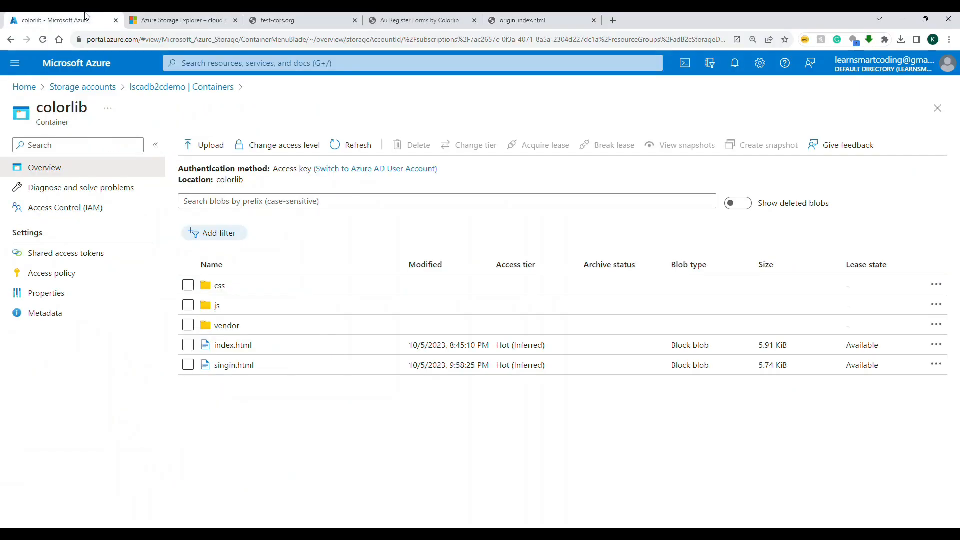
{"action": "left_click", "coordinate": [233, 366]}
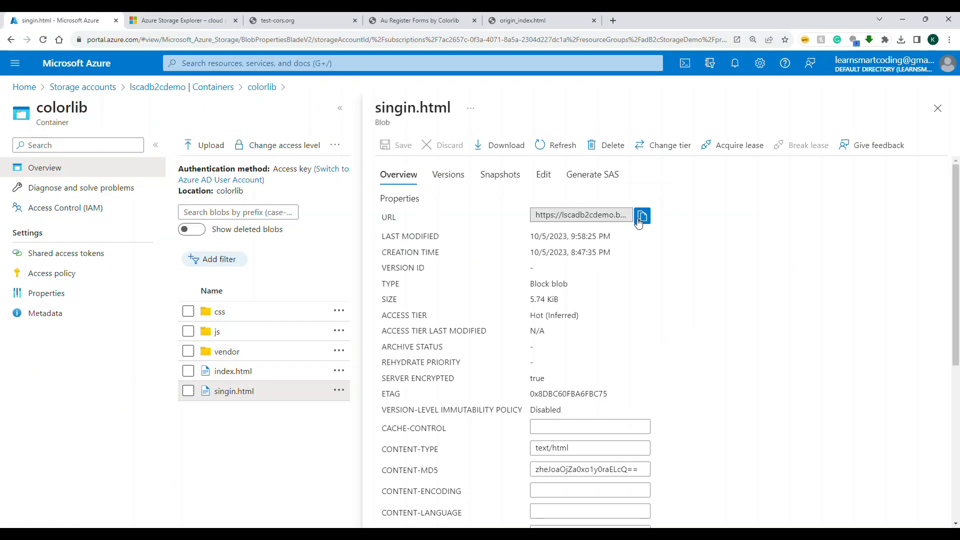
{"action": "left_click", "coordinate": [641, 219]}
Step: Load the copied singin.html blob URL in a new browser tab and inspect its network requests on reload
{"action": "left_click", "coordinate": [613, 20]}
{"action": "key", "text": "ctrl+v"}
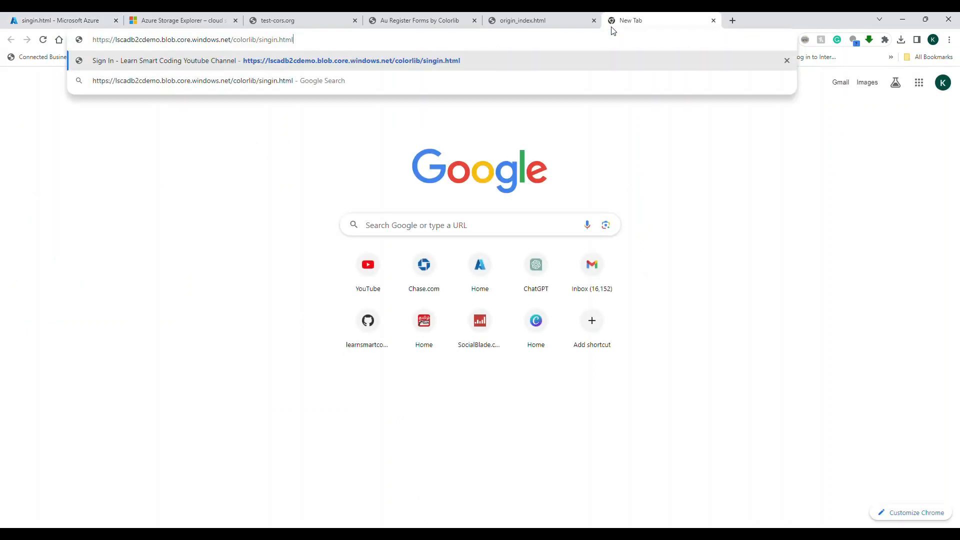
{"action": "key", "text": "Return"}
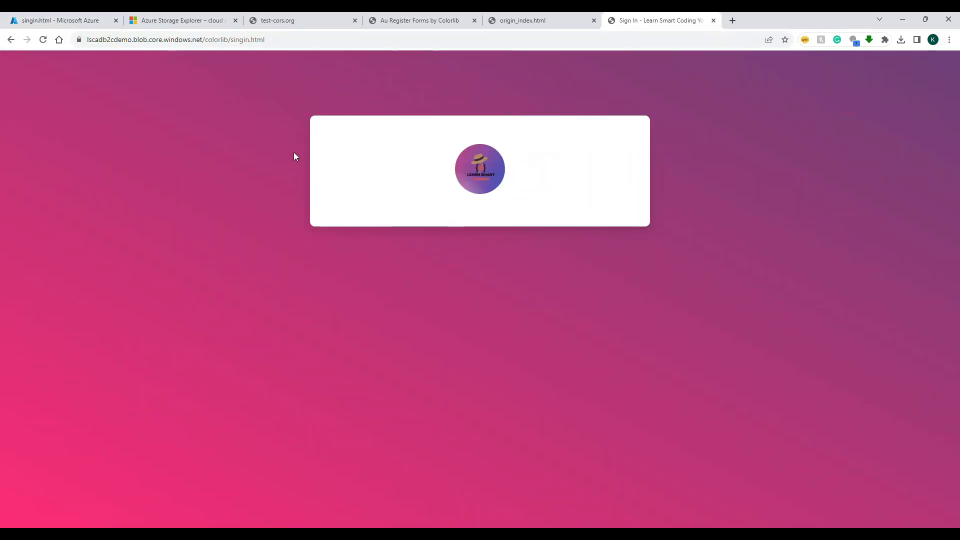
{"action": "key", "text": "F12"}
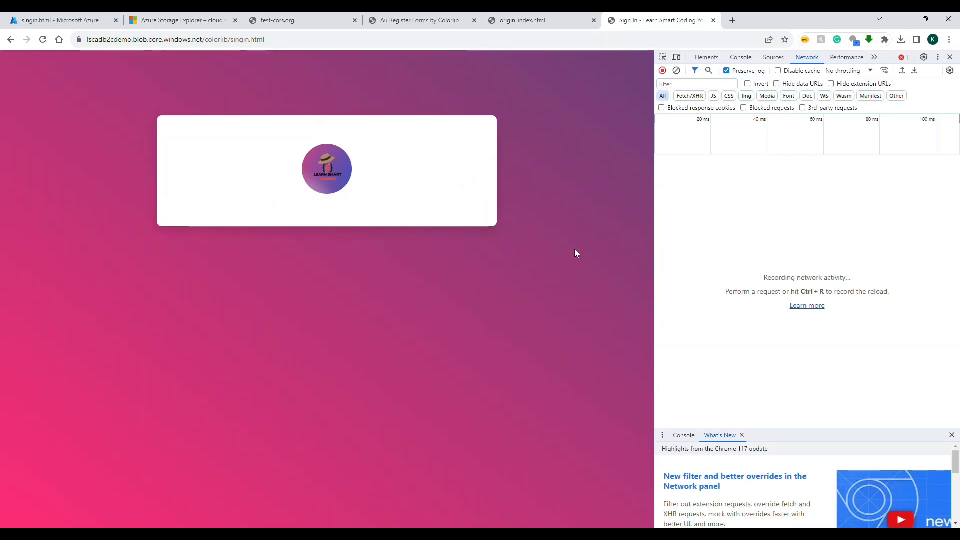
{"action": "key", "text": "ctrl+r"}
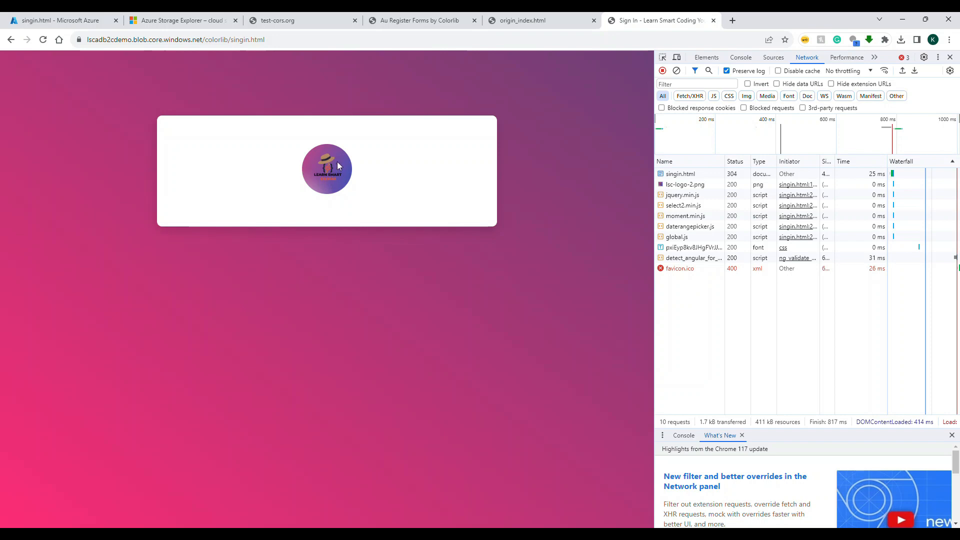
Step: View the page source of the hosted singin.html and examine its stylesheet links, custom styles, logo image and "api" div
{"action": "key", "text": "ctrl+u"}
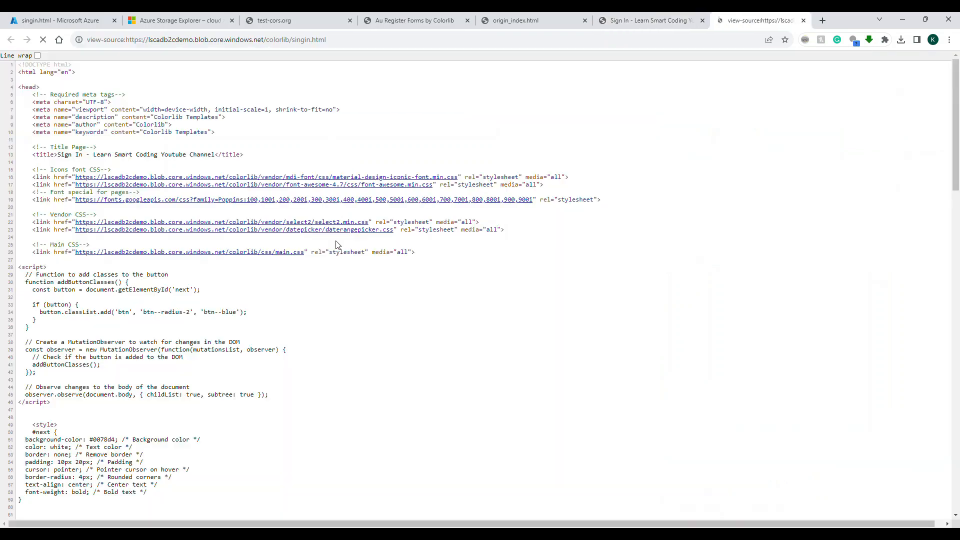
{"action": "scroll", "coordinate": [81, 276], "scroll_direction": "down", "scroll_amount": 1}
{"action": "scroll", "coordinate": [81, 276], "scroll_direction": "down", "scroll_amount": 3}
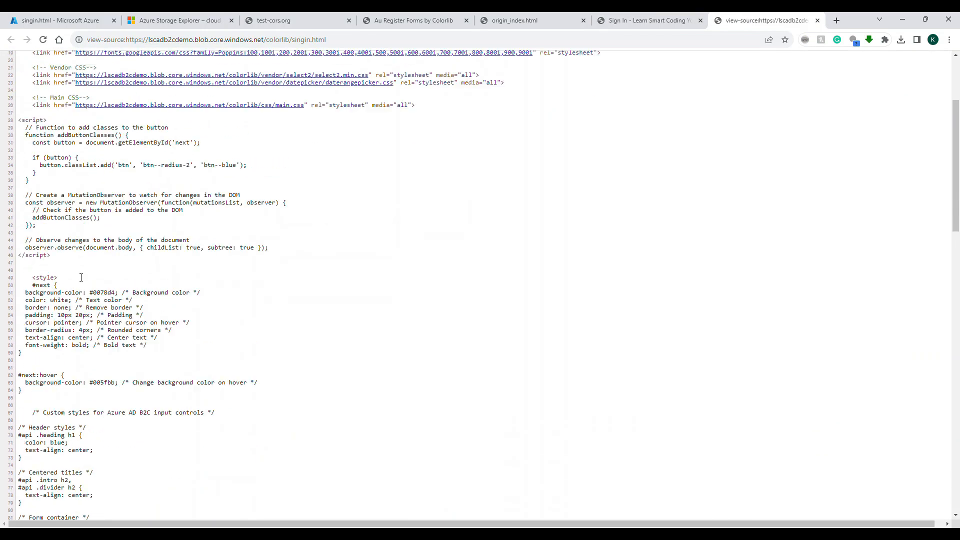
{"action": "scroll", "coordinate": [81, 230], "scroll_direction": "up", "scroll_amount": 4}
{"action": "scroll", "coordinate": [134, 270], "scroll_direction": "down", "scroll_amount": 4}
{"action": "scroll", "coordinate": [134, 271], "scroll_direction": "down", "scroll_amount": 5}
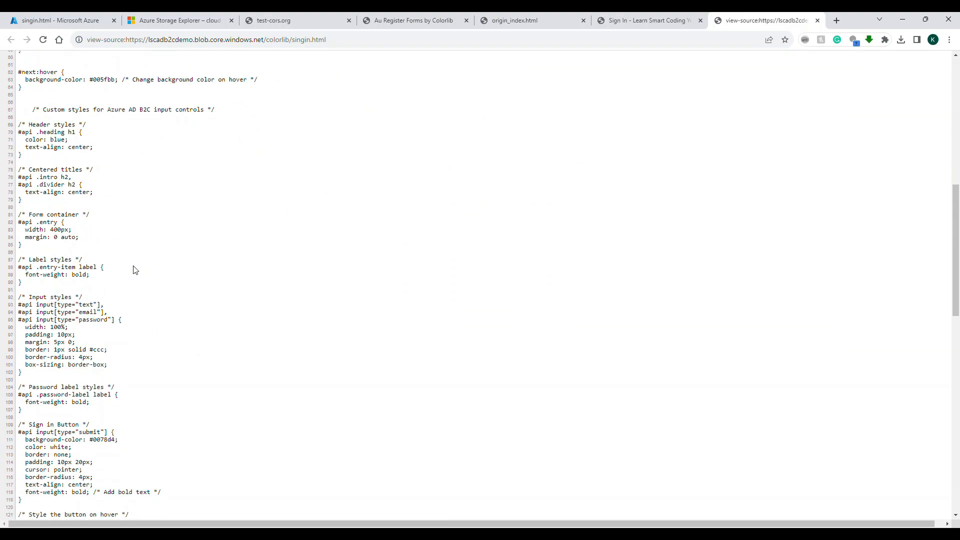
{"action": "left_click_drag", "start_coordinate": [956, 220], "coordinate": [936, 365]}
{"action": "scroll", "coordinate": [936, 365], "scroll_direction": "down", "scroll_amount": 3}
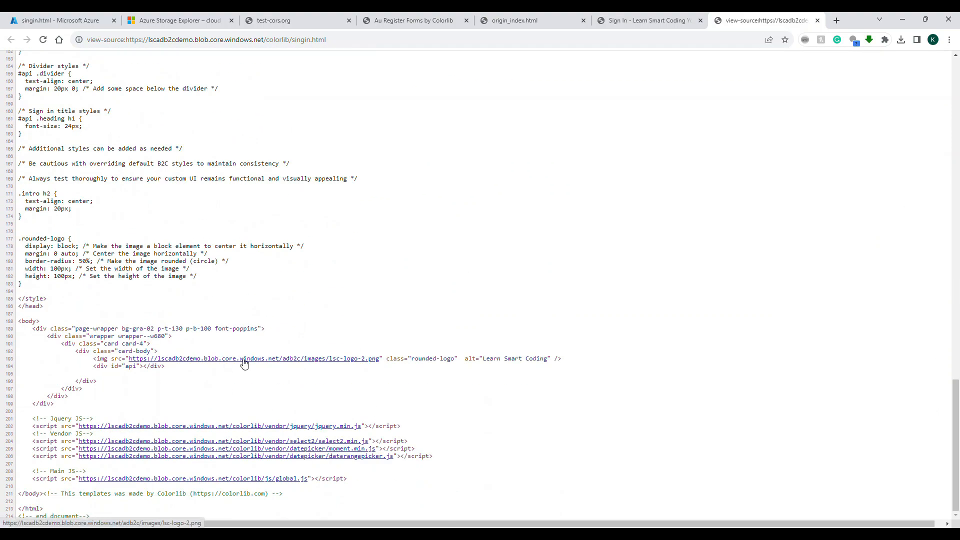
Step: Check the hosted sign-in page's address, and return to the singin.html blob overview in the Azure portal
{"action": "left_click", "coordinate": [678, 21]}
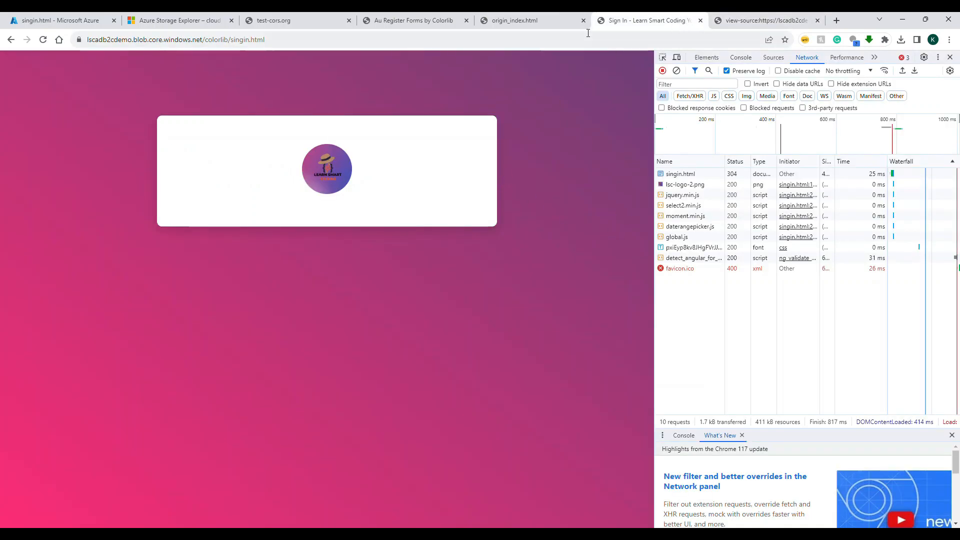
{"action": "left_click", "coordinate": [567, 39]}
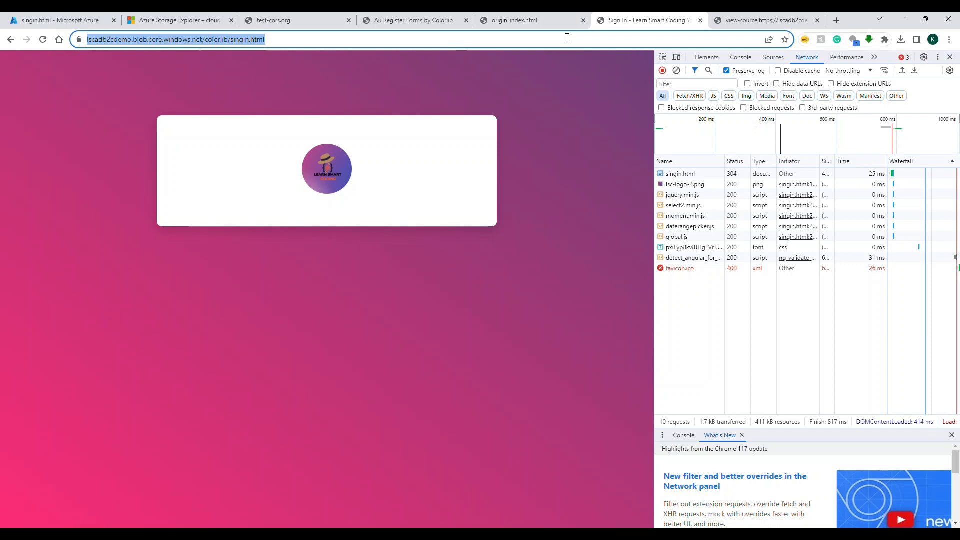
{"action": "left_click", "coordinate": [66, 22]}
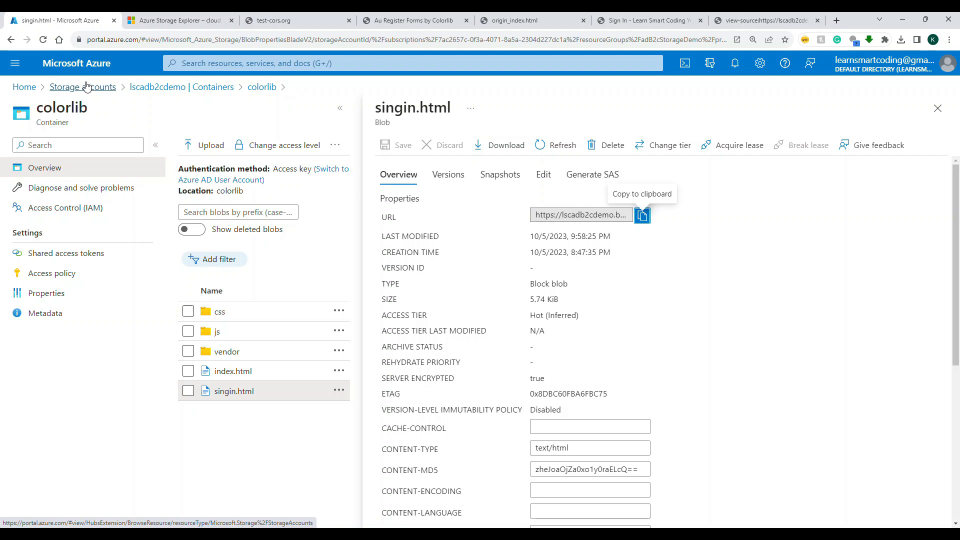
Step: Close the singin.html blob details and open the Resource sharing (CORS) settings of the lscadb2cdemo storage account
{"action": "left_click", "coordinate": [938, 108]}
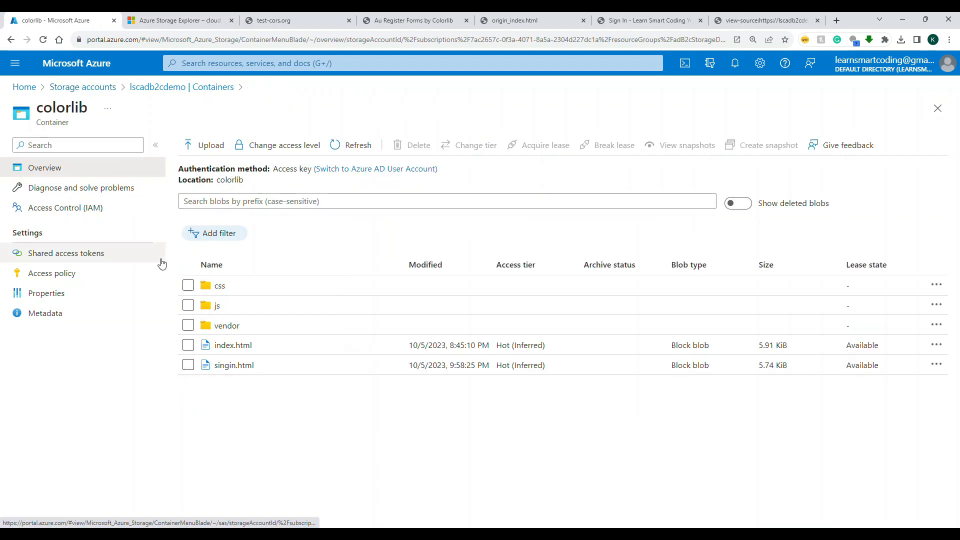
{"action": "left_click", "coordinate": [172, 89]}
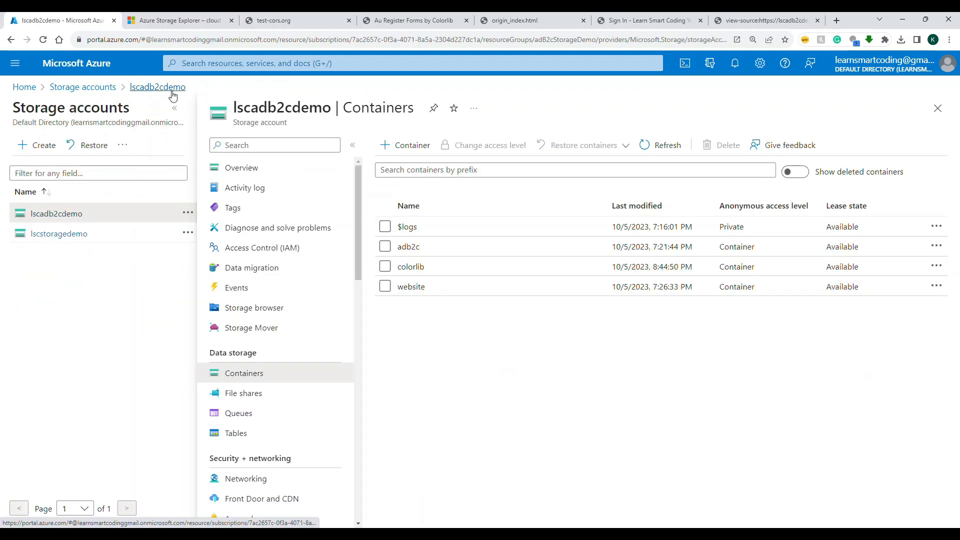
{"action": "left_click", "coordinate": [175, 108]}
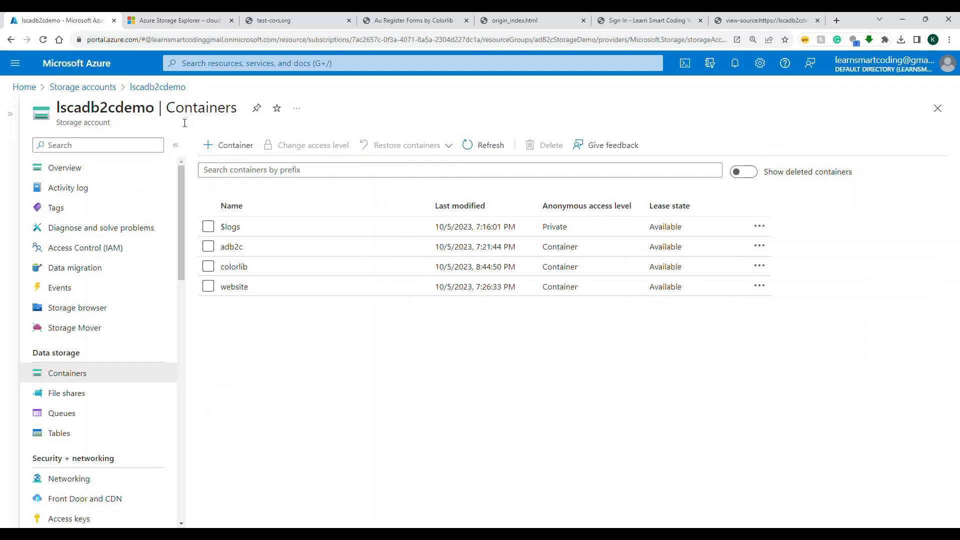
{"action": "scroll", "coordinate": [120, 240], "scroll_direction": "down", "scroll_amount": 6}
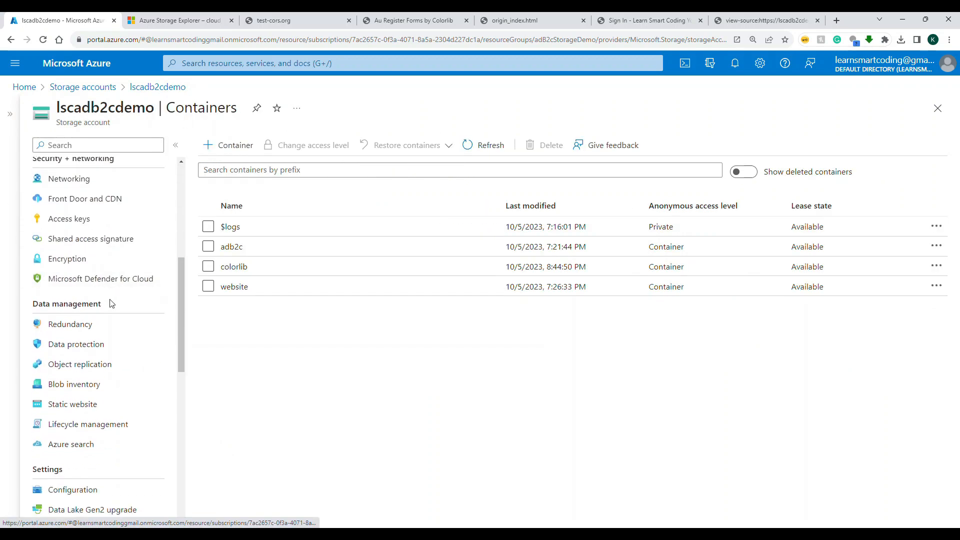
{"action": "scroll", "coordinate": [125, 299], "scroll_direction": "down", "scroll_amount": 4}
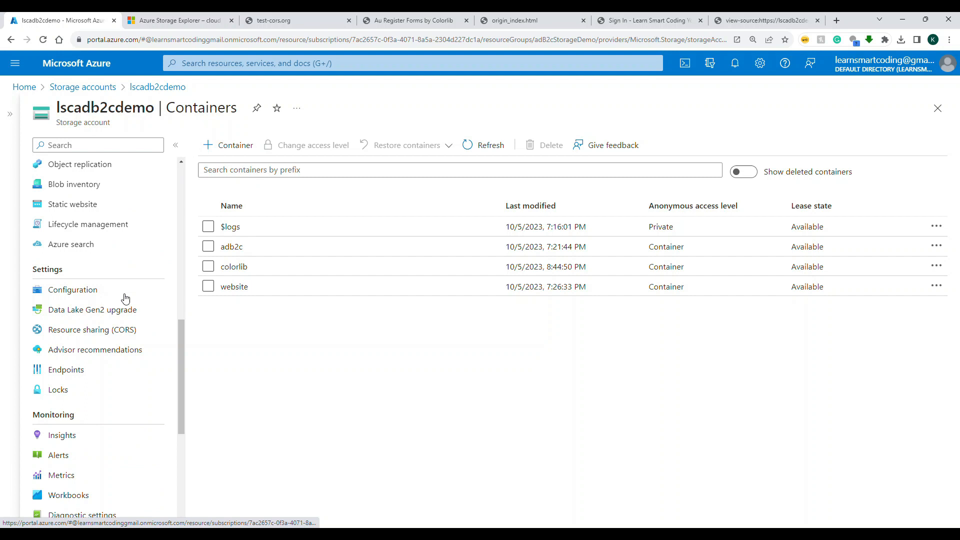
{"action": "left_click", "coordinate": [118, 332]}
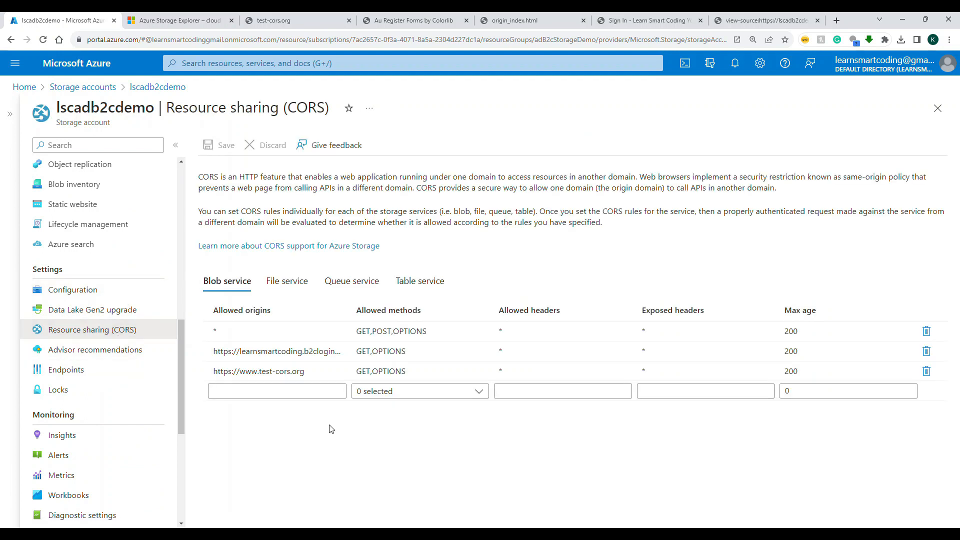
Step: Copy the b2clogin.com allowed origin into the portal search to read it in full, and highlight its tenant name learnsmartcoding
{"action": "left_click", "coordinate": [268, 351]}
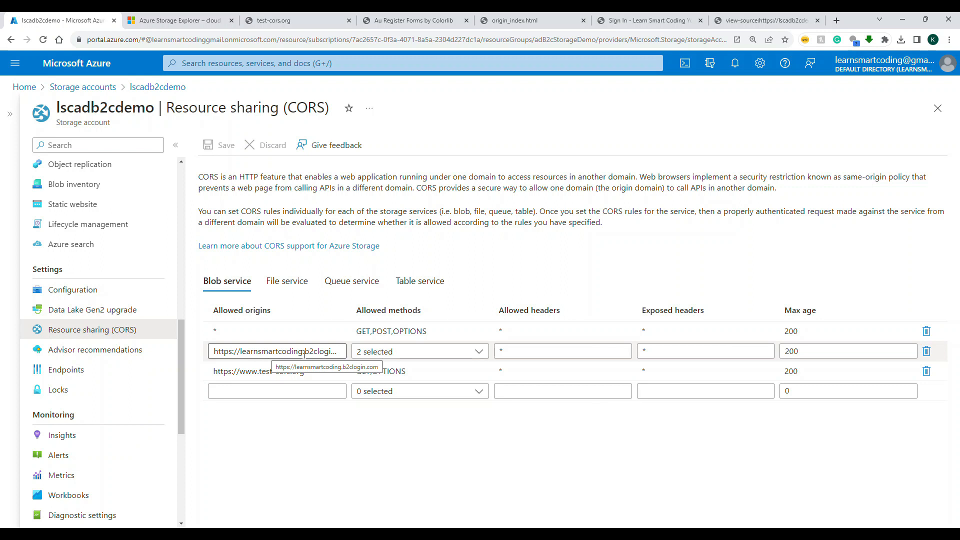
{"action": "left_click_drag", "start_coordinate": [303, 352], "coordinate": [243, 353]}
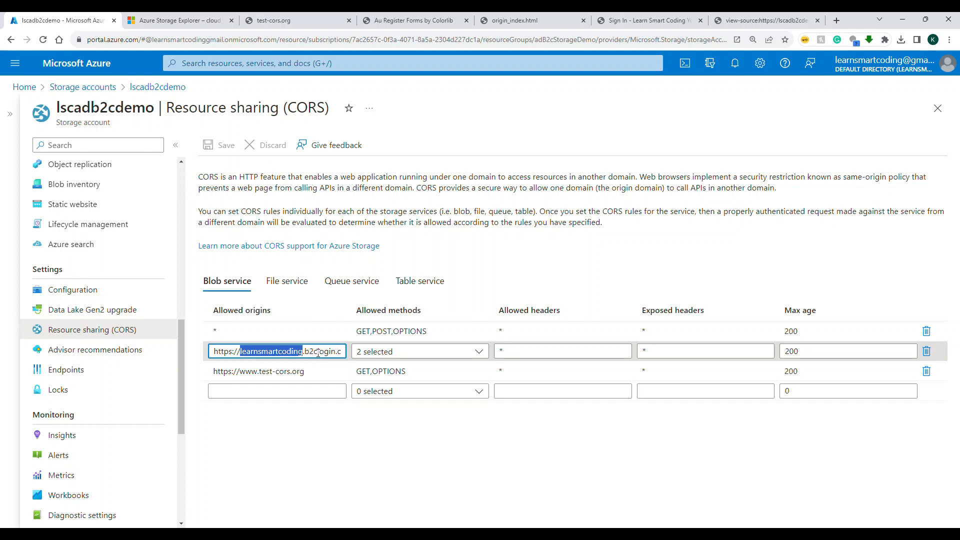
{"action": "key", "text": "ctrl+a"}
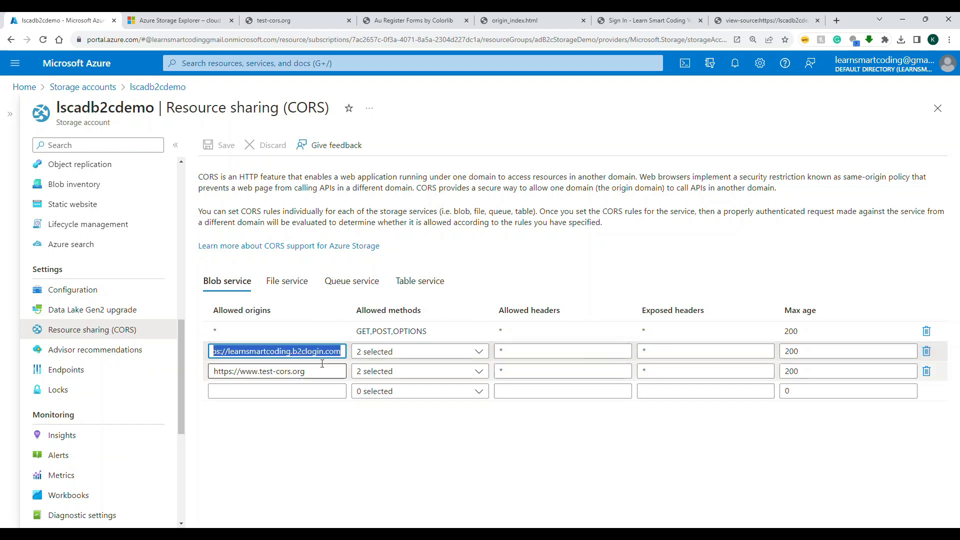
{"action": "key", "text": "ctrl+c"}
{"action": "left_click", "coordinate": [591, 63]}
{"action": "key", "text": "ctrl+v"}
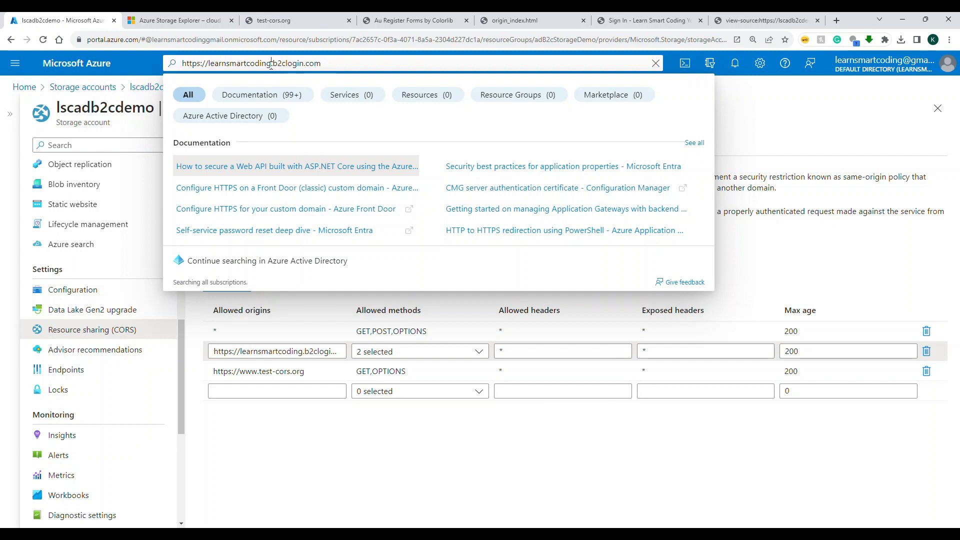
{"action": "left_click_drag", "start_coordinate": [270, 63], "coordinate": [210, 70]}
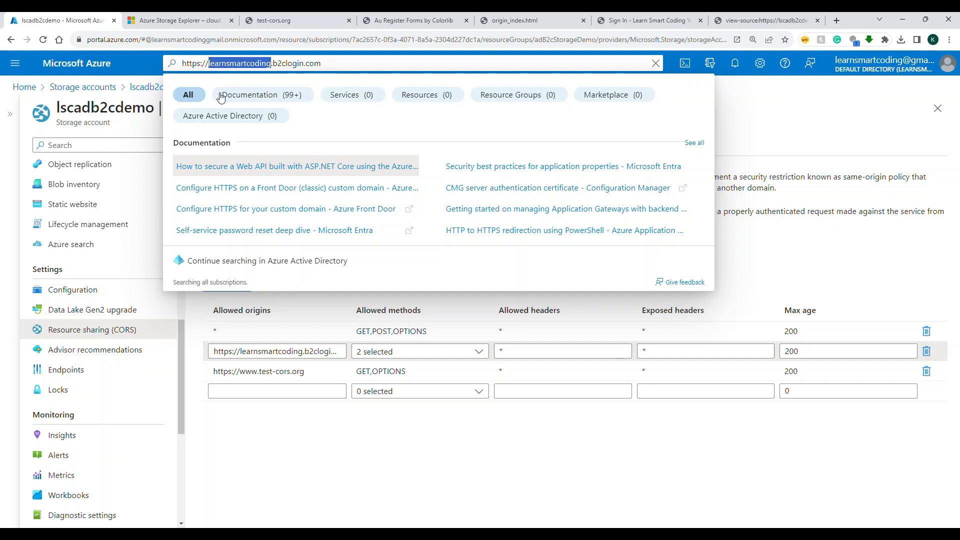
{"action": "left_click", "coordinate": [317, 448]}
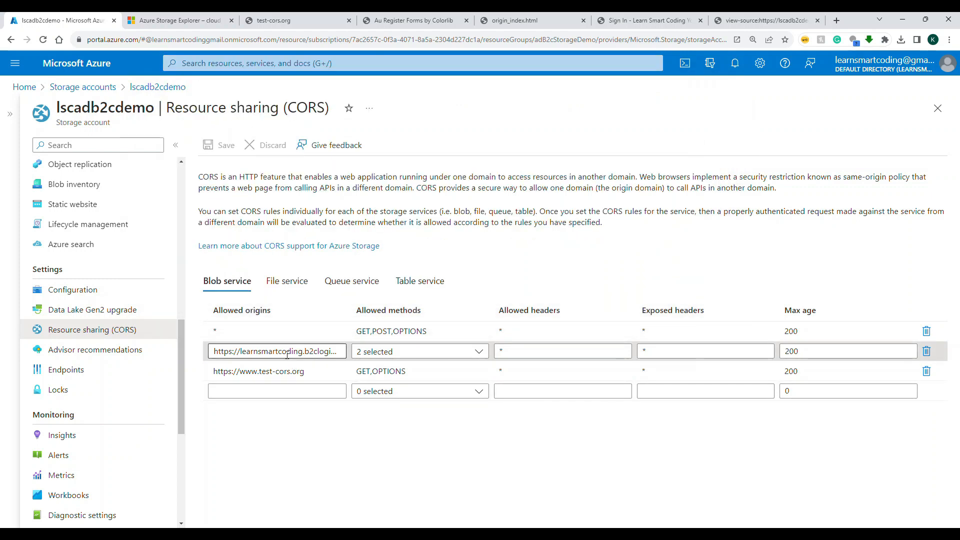
Step: Examine the allowed methods, allowed headers and exposed headers of the b2clogin.com blob CORS rule
{"action": "left_click", "coordinate": [283, 352]}
{"action": "left_click", "coordinate": [419, 352]}
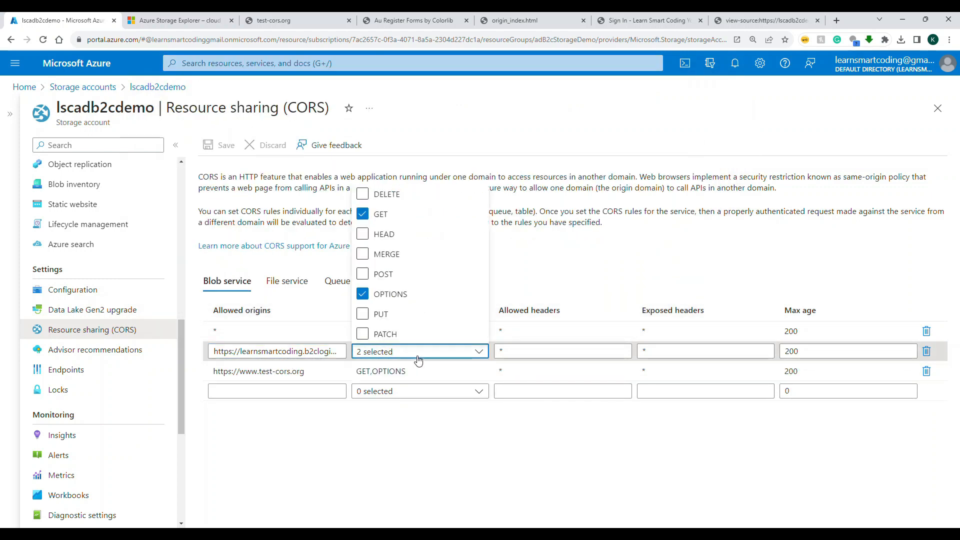
{"action": "left_click", "coordinate": [516, 364]}
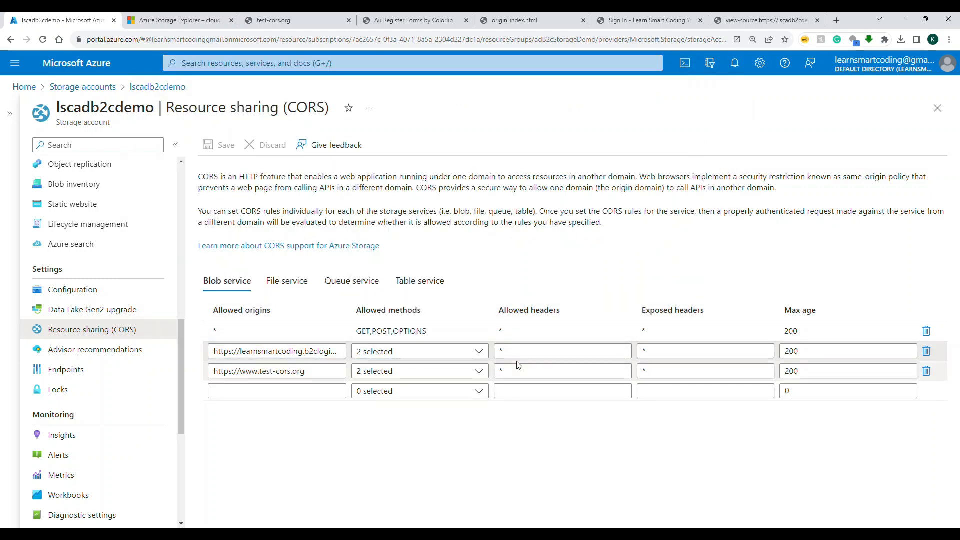
{"action": "left_click", "coordinate": [497, 351]}
{"action": "left_click", "coordinate": [645, 352]}
{"action": "type", "text": "*"}
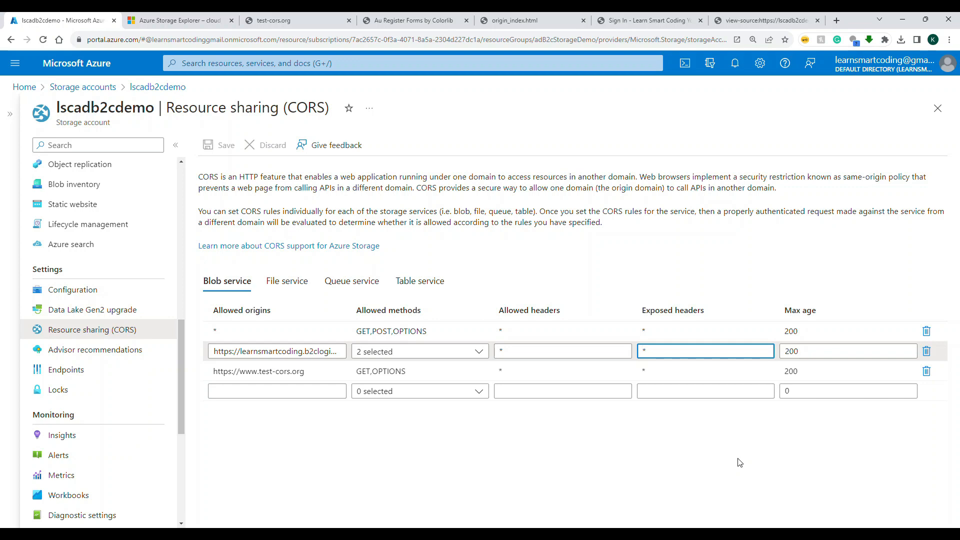
Step: Enlarge the page source of the hosted singin.html to 300% and examine the "api" div, logo image and script links
{"action": "left_click", "coordinate": [758, 23]}
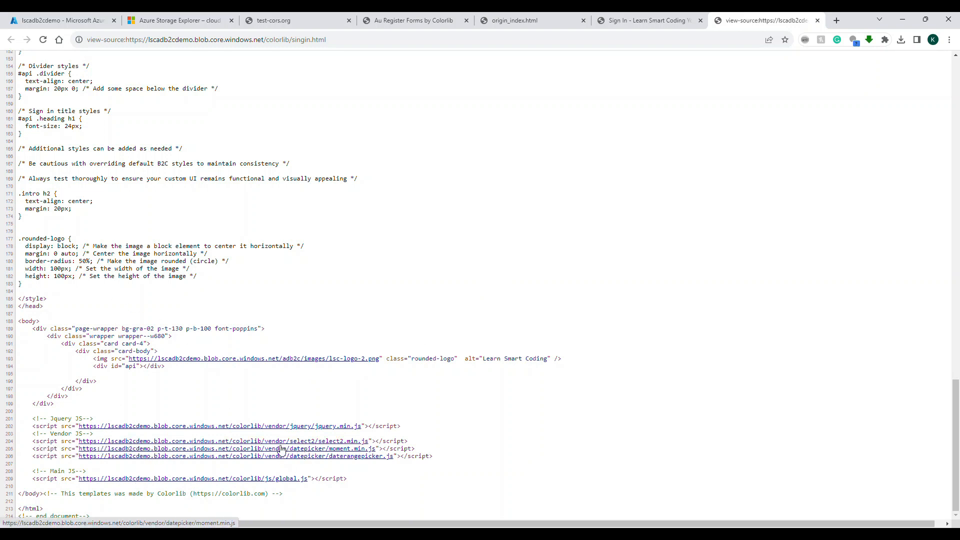
{"action": "key", "text": "ctrl+plus"}
{"action": "key", "text": "ctrl+plus"}
{"action": "key", "text": "ctrl+plus"}
{"action": "key", "text": "ctrl+plus"}
{"action": "key", "text": "ctrl+plus"}
{"action": "key", "text": "ctrl+plus"}
{"action": "key", "text": "ctrl+plus"}
{"action": "scroll", "coordinate": [919, 405], "scroll_direction": "down", "scroll_amount": 5}
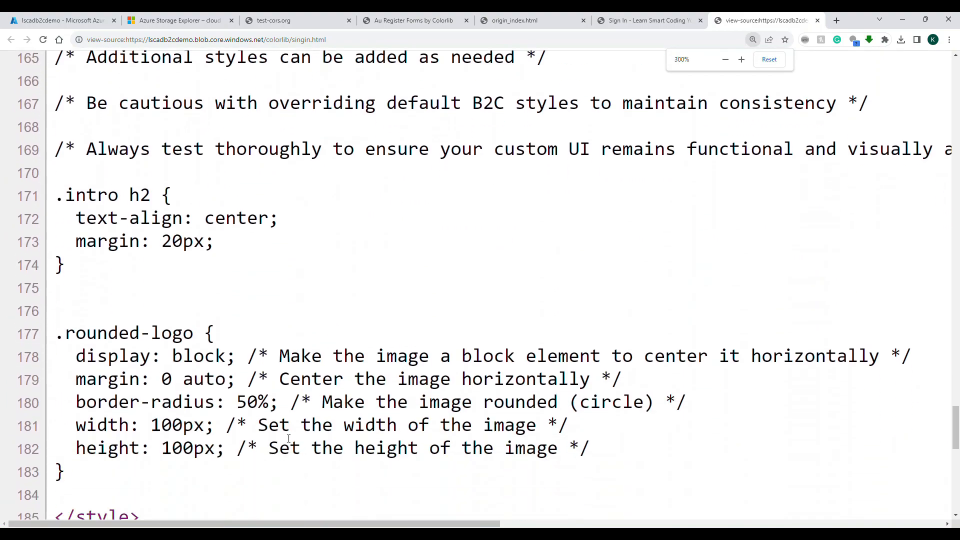
{"action": "left_click_drag", "start_coordinate": [956, 434], "coordinate": [956, 483]}
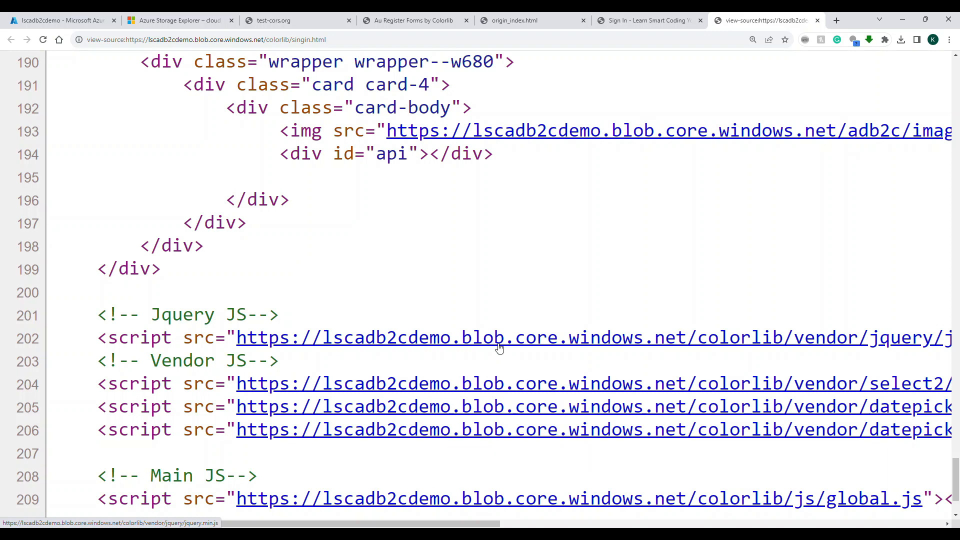
{"action": "left_click", "coordinate": [60, 20]}
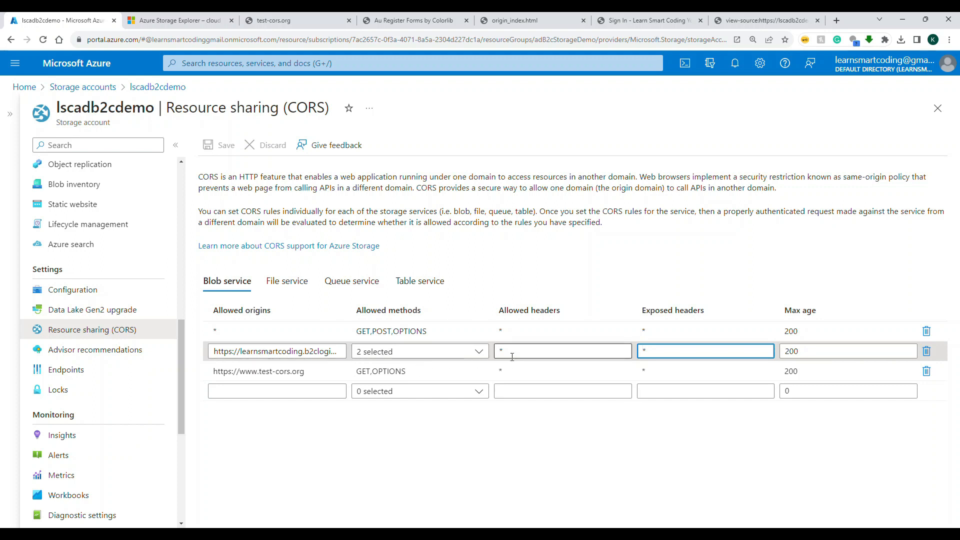
{"action": "left_click", "coordinate": [459, 441]}
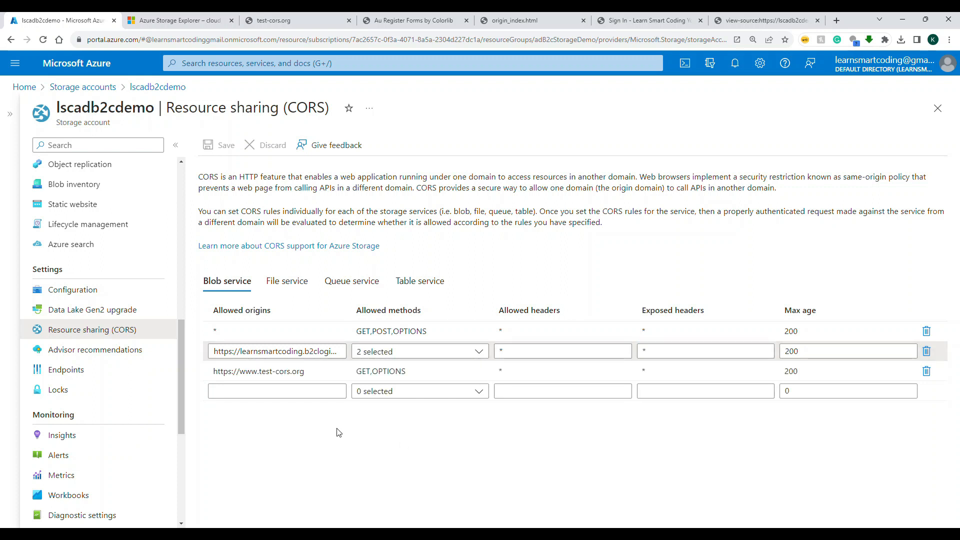
{"action": "left_click", "coordinate": [255, 373]}
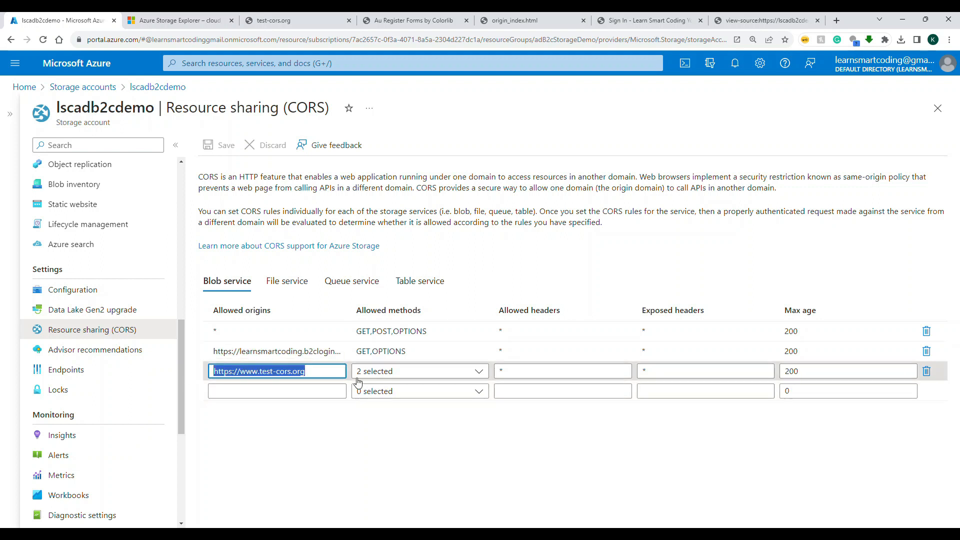
{"action": "left_click", "coordinate": [386, 373]}
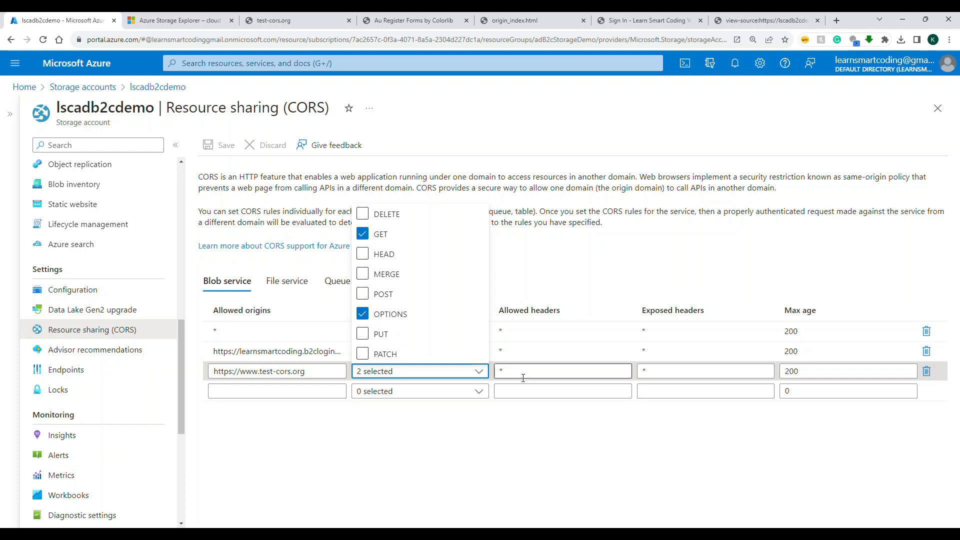
{"action": "left_click", "coordinate": [281, 351]}
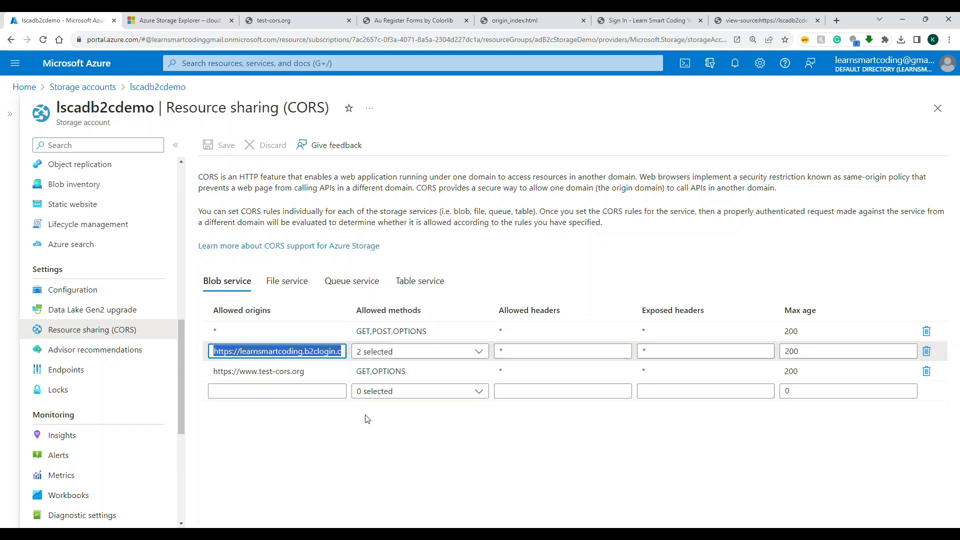
{"action": "left_click", "coordinate": [283, 371]}
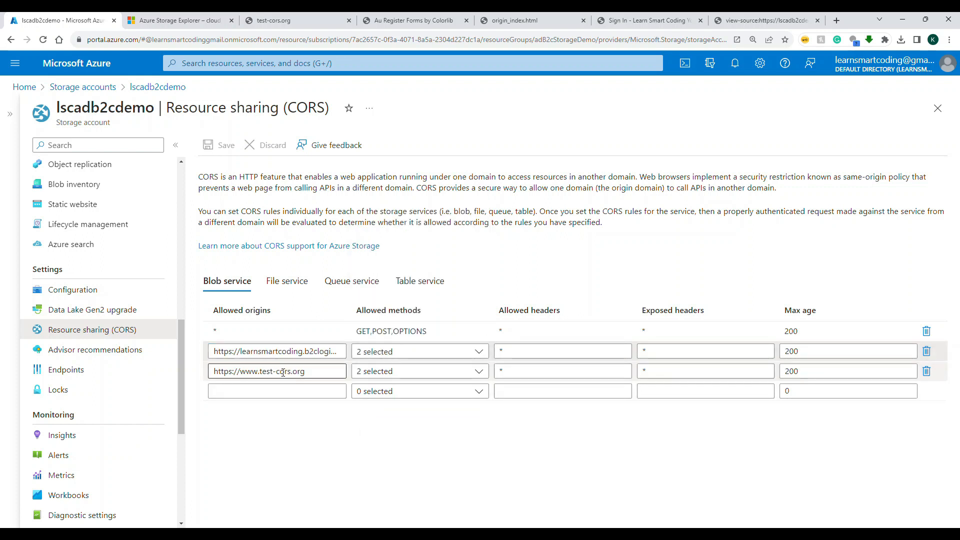
{"action": "left_click", "coordinate": [657, 173]}
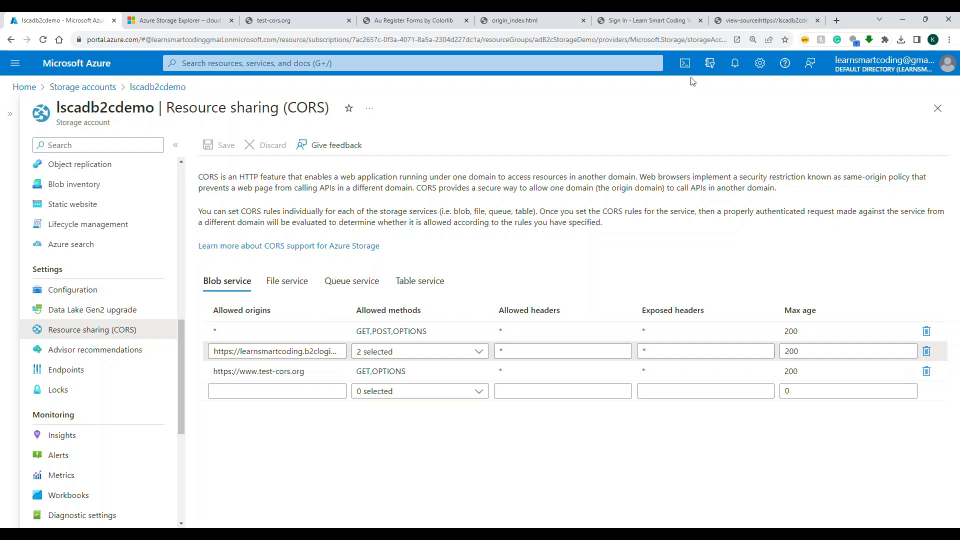
Step: Copy the hosted colorlib/singin.html URL and send a GET request to it as the remote URL on test-cors.org
{"action": "left_click", "coordinate": [645, 20]}
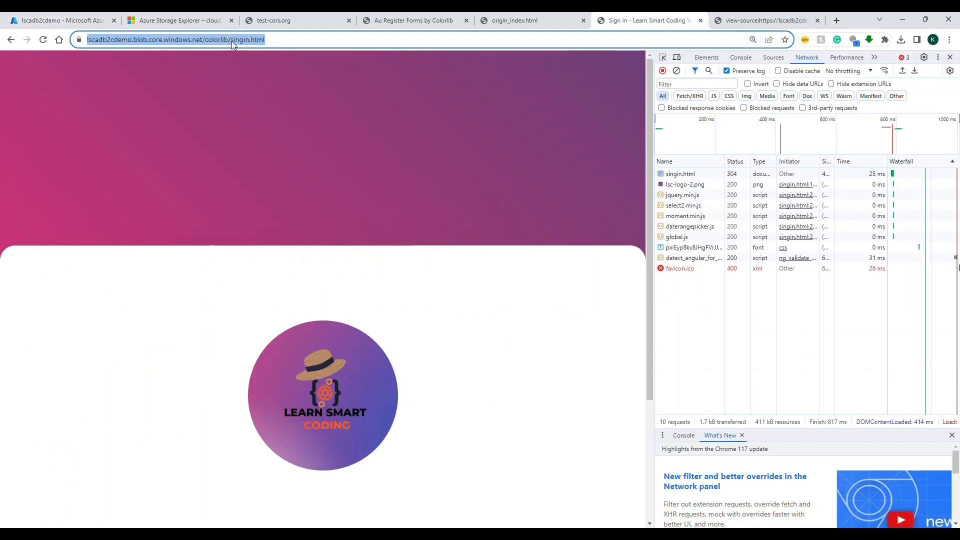
{"action": "left_click", "coordinate": [233, 44]}
{"action": "left_click", "coordinate": [232, 44]}
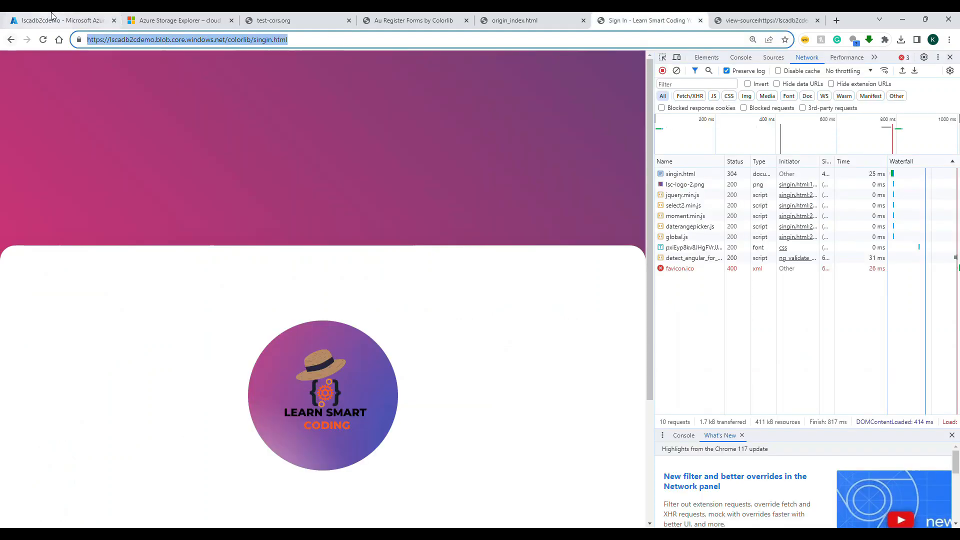
{"action": "left_click", "coordinate": [278, 20]}
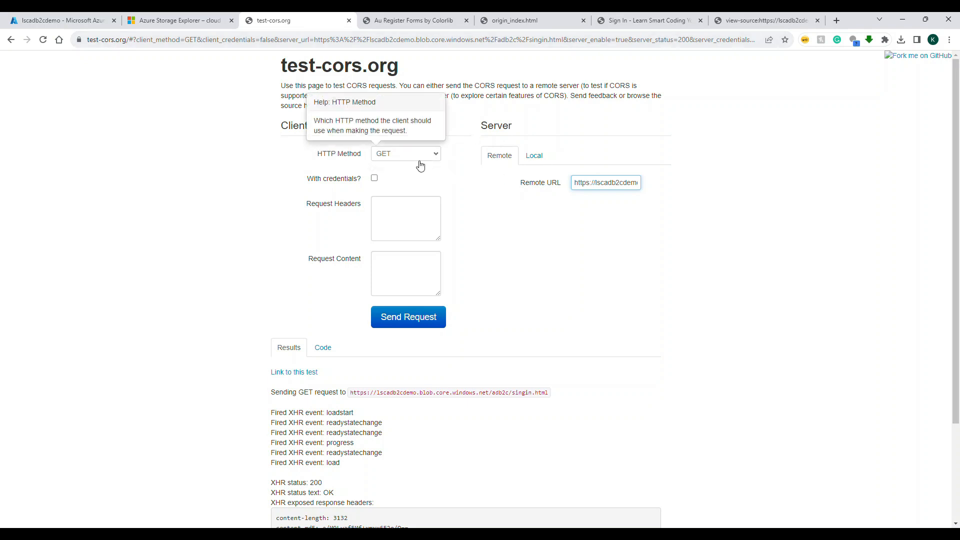
{"action": "triple_click", "coordinate": [618, 185]}
{"action": "key", "text": "ctrl+v"}
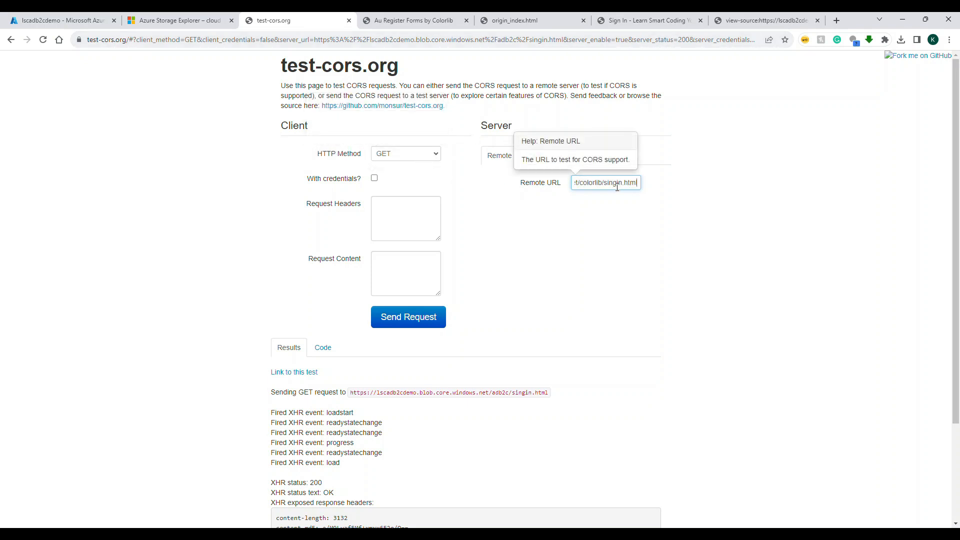
{"action": "left_click", "coordinate": [413, 317]}
Step: Examine the XHR status, status text and exposed response headers of the CORS test
{"action": "scroll", "coordinate": [506, 275], "scroll_direction": "down", "scroll_amount": 3}
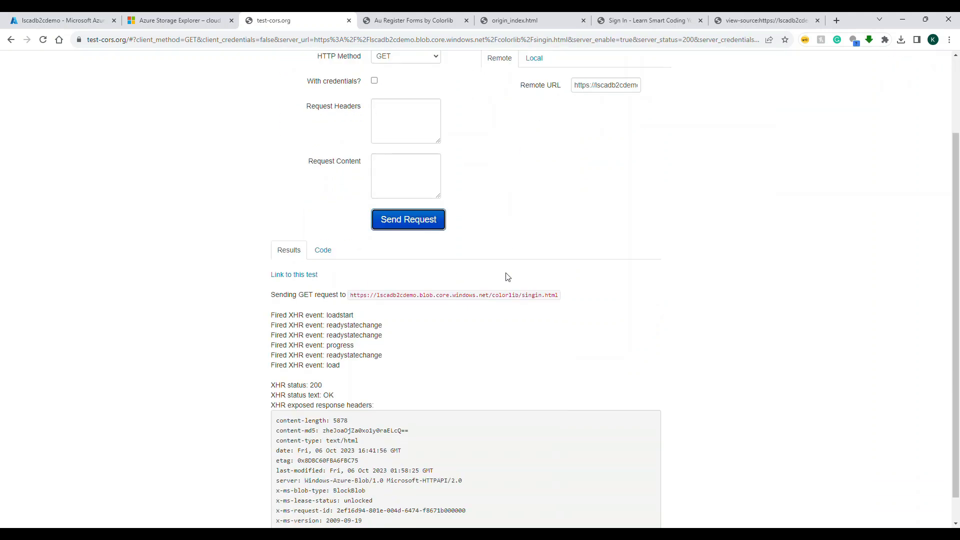
{"action": "double_click", "coordinate": [321, 357]}
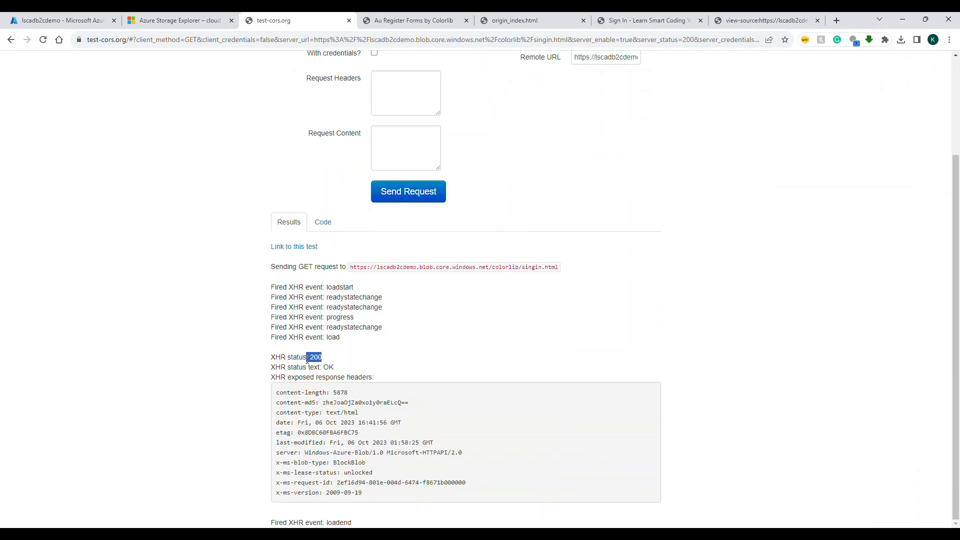
{"action": "left_click", "coordinate": [329, 368]}
Step: Return to the Azure portal and open the colorlib container from the lscadb2cdemo storage account's containers
{"action": "left_click", "coordinate": [49, 22]}
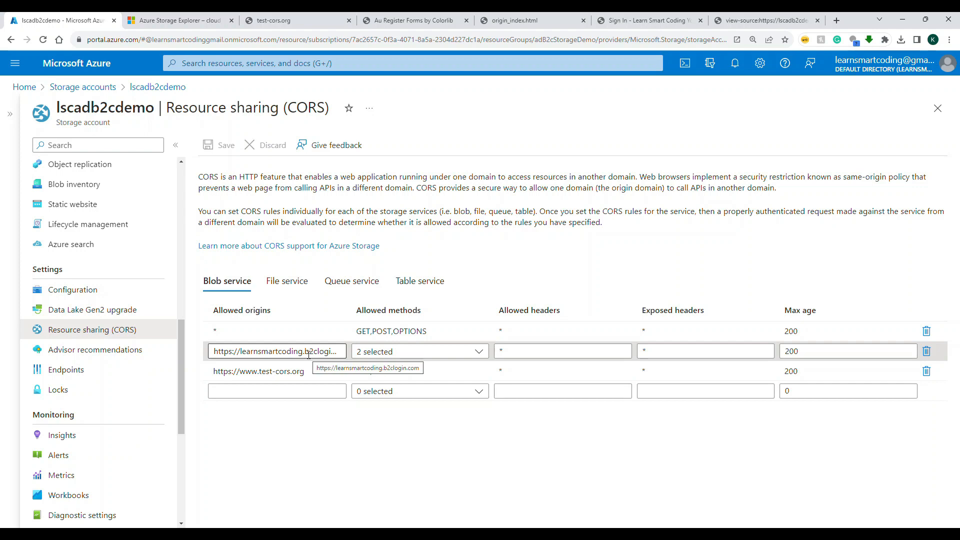
{"action": "scroll", "coordinate": [96, 269], "scroll_direction": "up", "scroll_amount": 4}
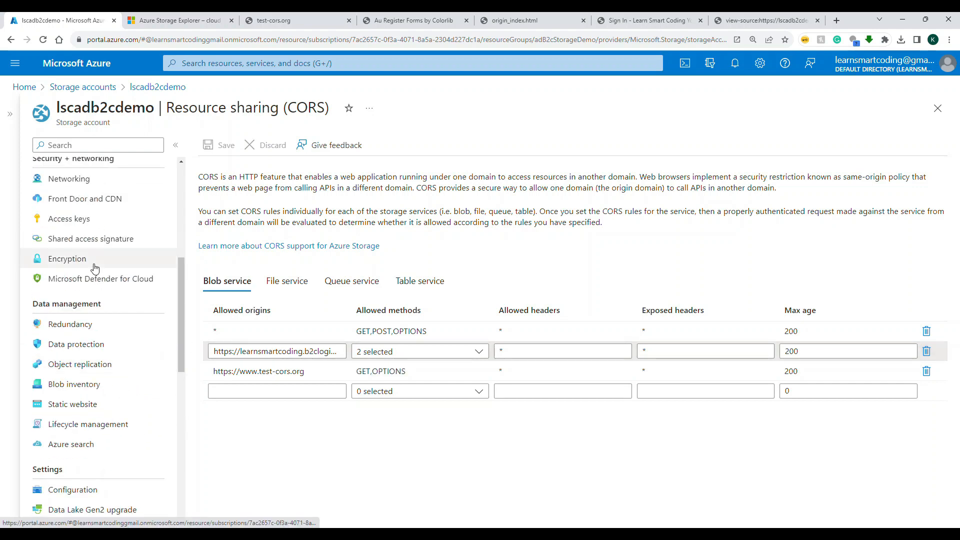
{"action": "scroll", "coordinate": [95, 269], "scroll_direction": "up", "scroll_amount": 3}
{"action": "left_click", "coordinate": [67, 223]}
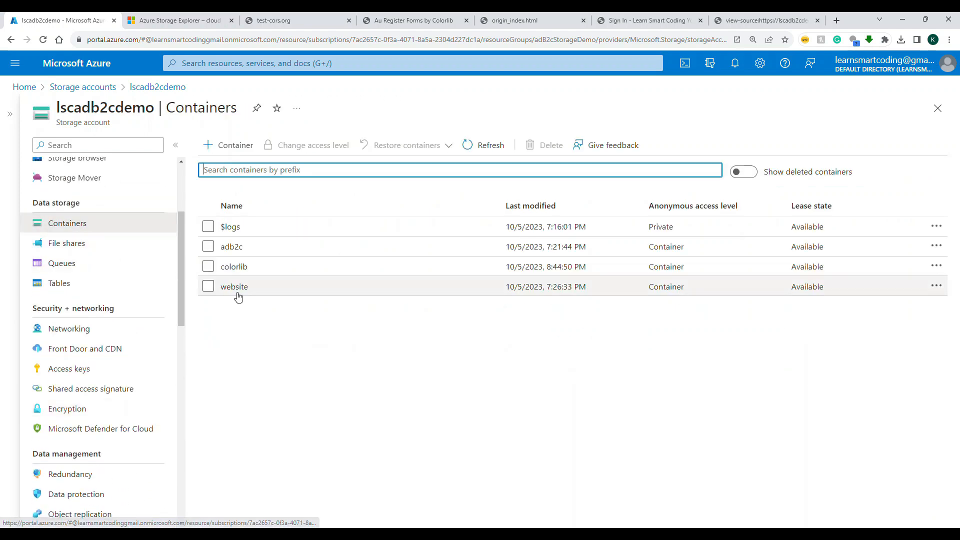
{"action": "left_click", "coordinate": [233, 267]}
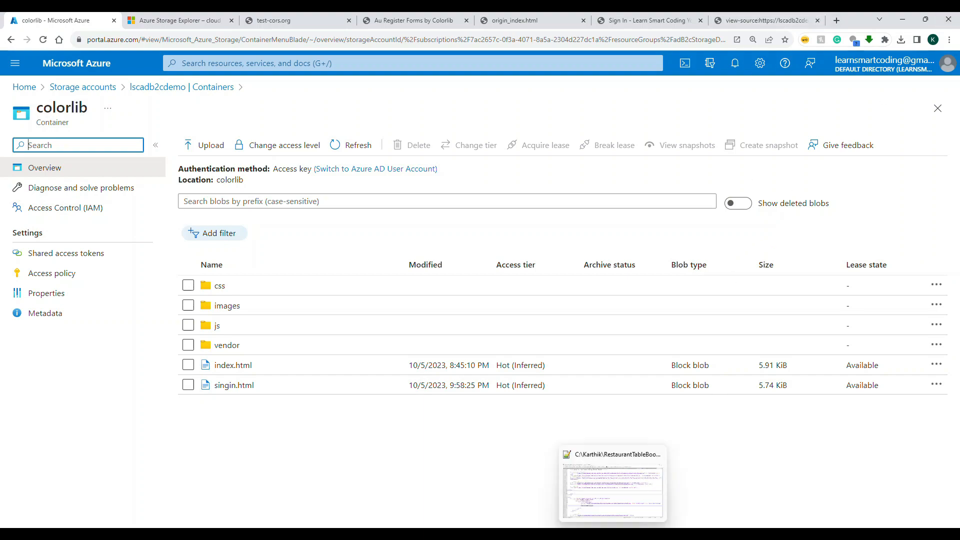
Step: Examine the <div id="api"> placeholder in singin.html in Notepad++ and compare it with the hosted sign-in page in the browser
{"action": "left_click", "coordinate": [614, 534]}
{"action": "left_click", "coordinate": [285, 433]}
{"action": "left_click_drag", "start_coordinate": [308, 412], "coordinate": [166, 408]}
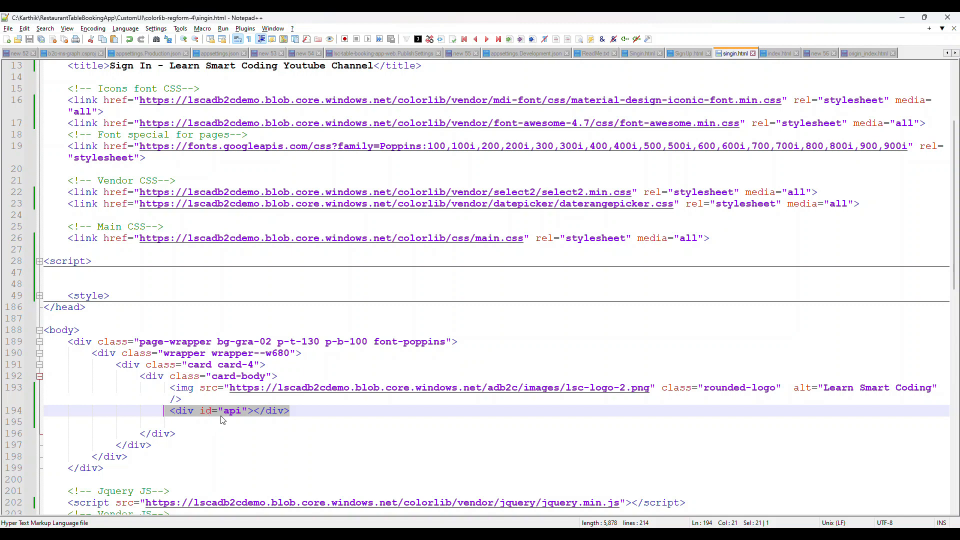
{"action": "left_click", "coordinate": [902, 18]}
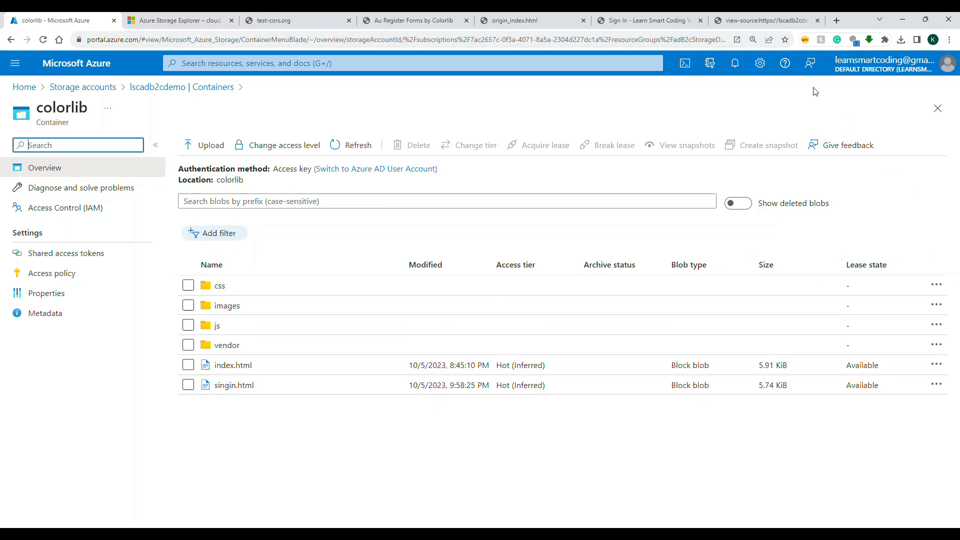
{"action": "left_click", "coordinate": [671, 23]}
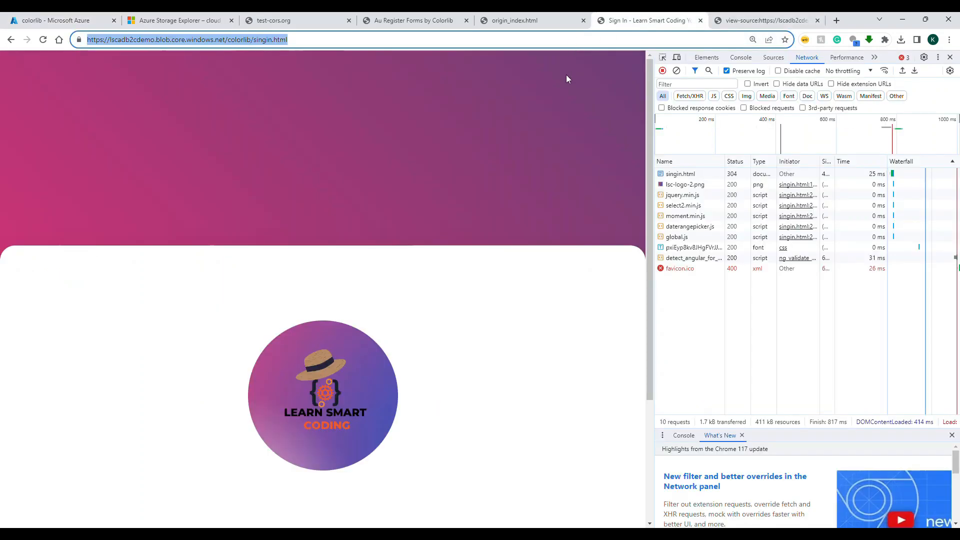
Step: Return to the Azure portal and switch the directory to Learn Smart Coding with the domain learnsmartcoding.onmicrosoft.com
{"action": "left_click", "coordinate": [55, 20]}
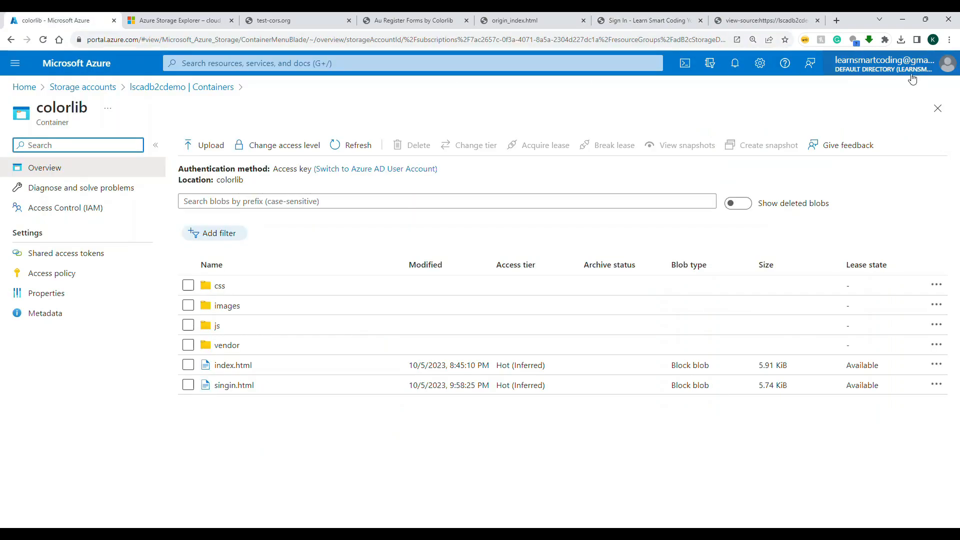
{"action": "left_click", "coordinate": [884, 64]}
{"action": "left_click", "coordinate": [855, 121]}
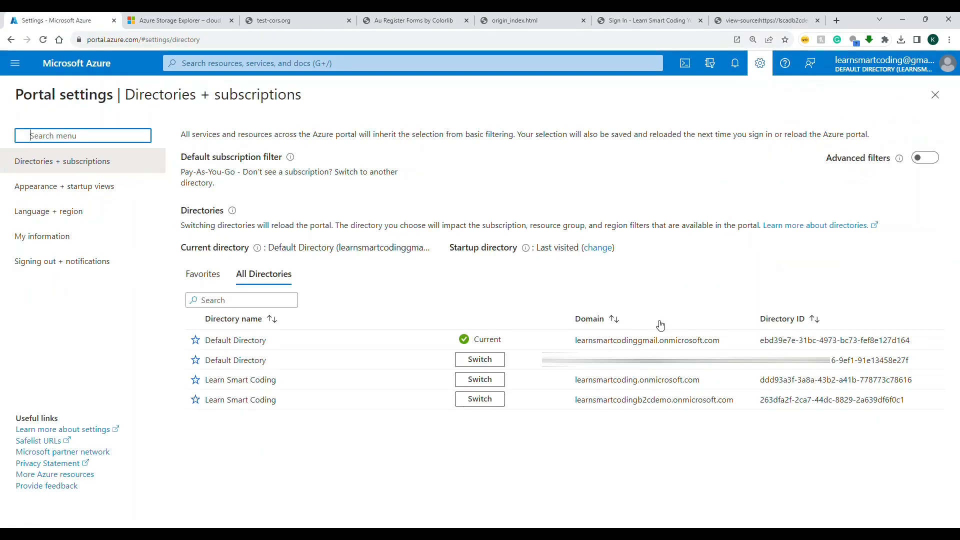
{"action": "left_click", "coordinate": [479, 382]}
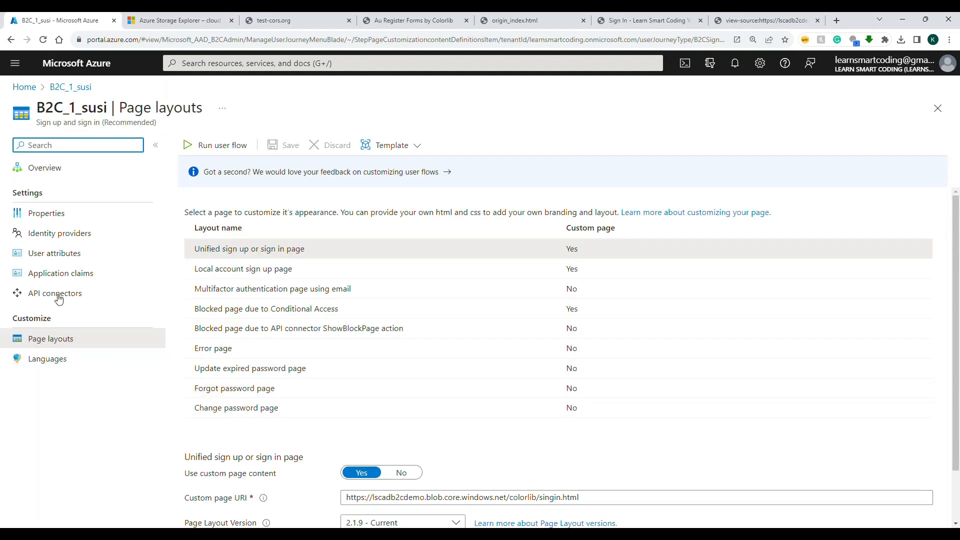
Step: Open the page layouts of the B2C_1_susi user flow in Azure AD B2C
{"action": "left_click", "coordinate": [26, 88]}
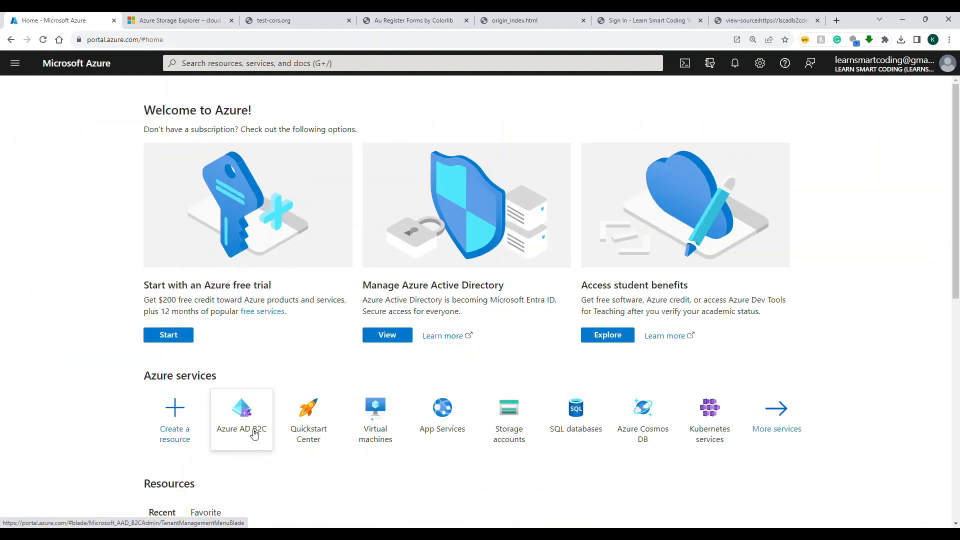
{"action": "left_click", "coordinate": [254, 435]}
{"action": "left_click", "coordinate": [44, 383]}
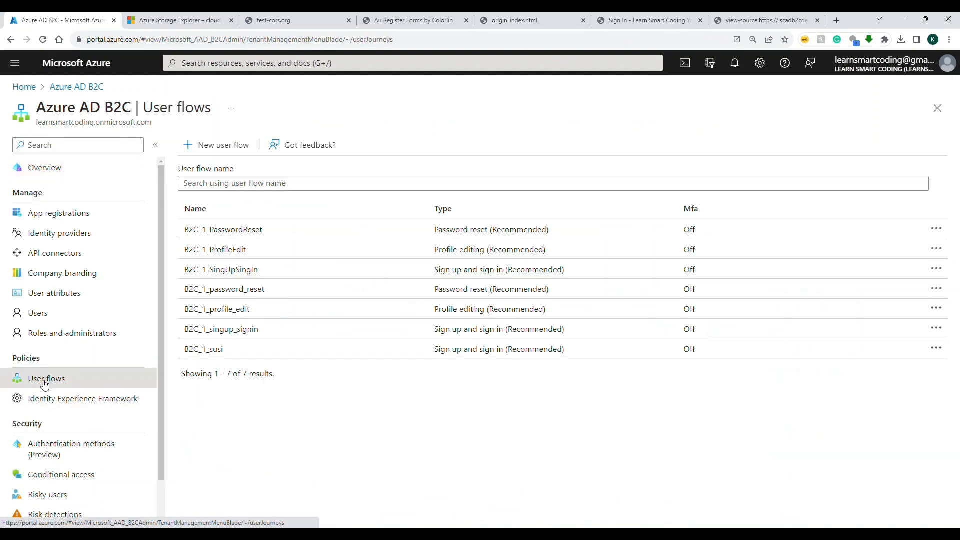
{"action": "left_click", "coordinate": [206, 350]}
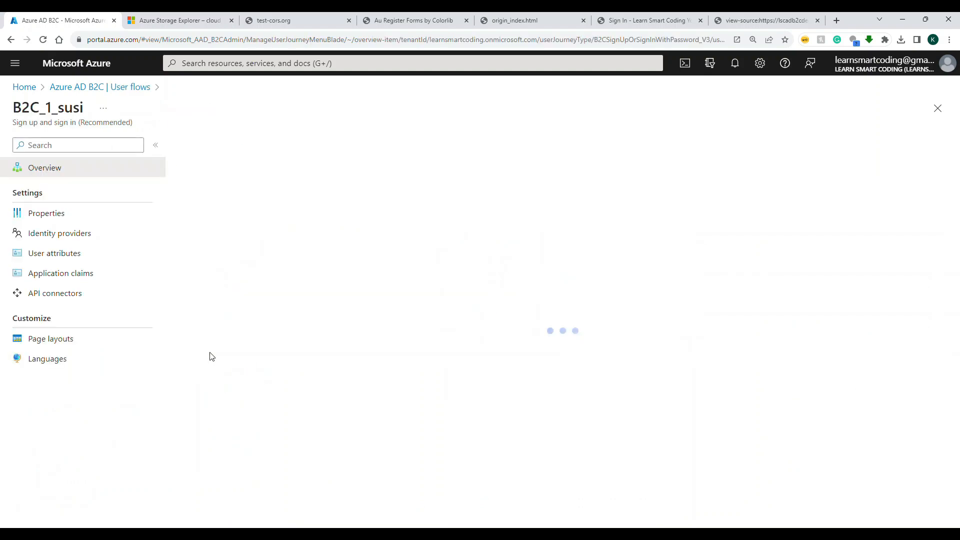
{"action": "scroll", "coordinate": [270, 442], "scroll_direction": "down", "scroll_amount": 1}
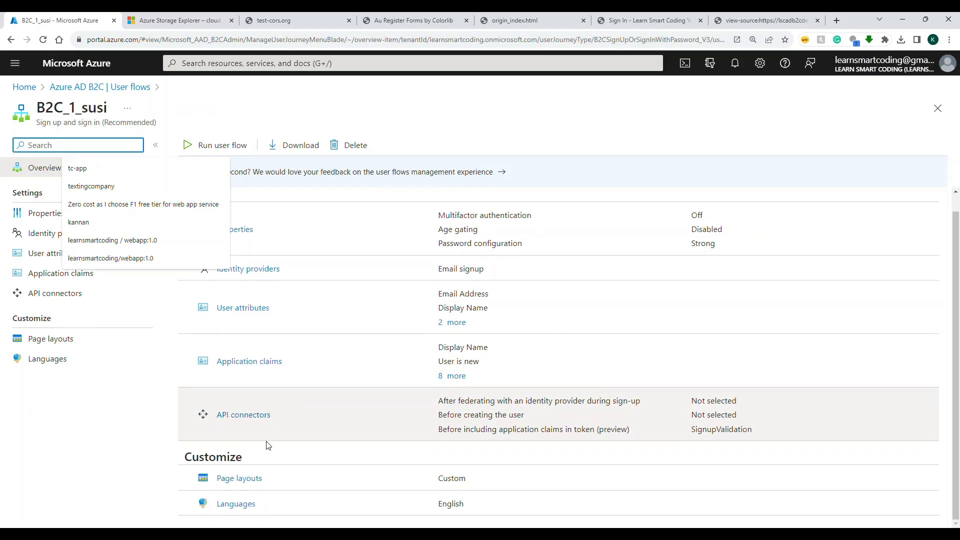
{"action": "left_click", "coordinate": [245, 478]}
{"action": "scroll", "coordinate": [403, 401], "scroll_direction": "down", "scroll_amount": 1}
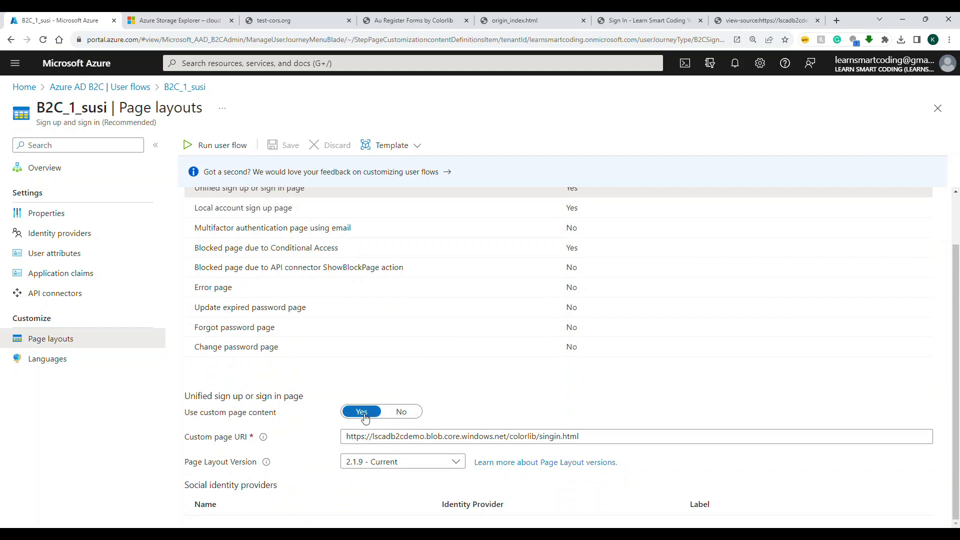
{"action": "triple_click", "coordinate": [359, 441]}
{"action": "type", "text": "https://lscadb2cdemo.blob.core.windows.net/colorlib/singin.html"}
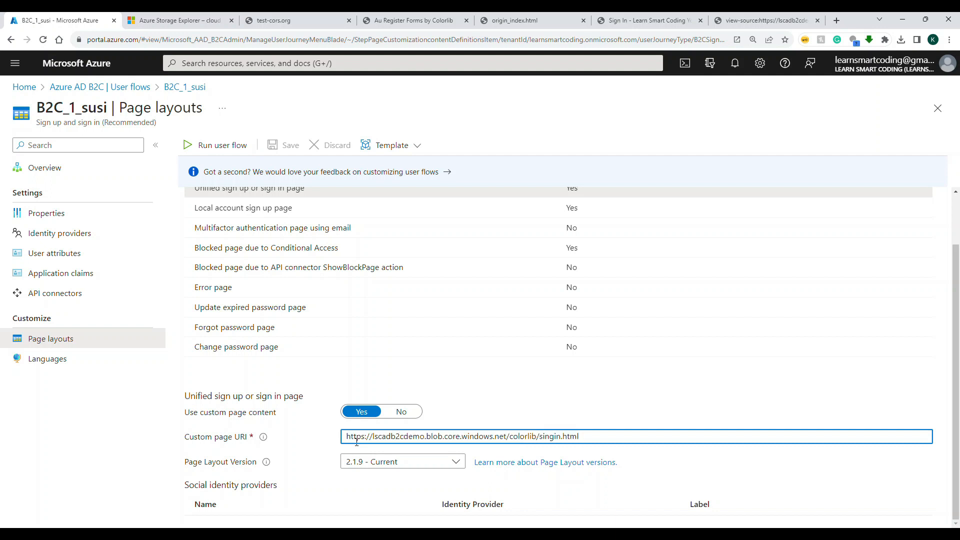
{"action": "scroll", "coordinate": [508, 432], "scroll_direction": "up", "scroll_amount": 1}
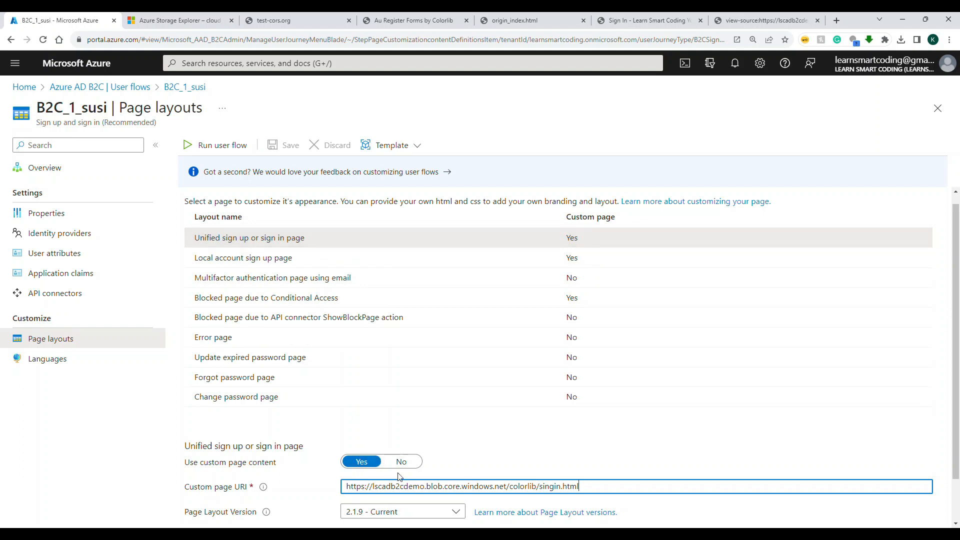
{"action": "scroll", "coordinate": [392, 488], "scroll_direction": "down", "scroll_amount": 1}
{"action": "left_click", "coordinate": [407, 462]}
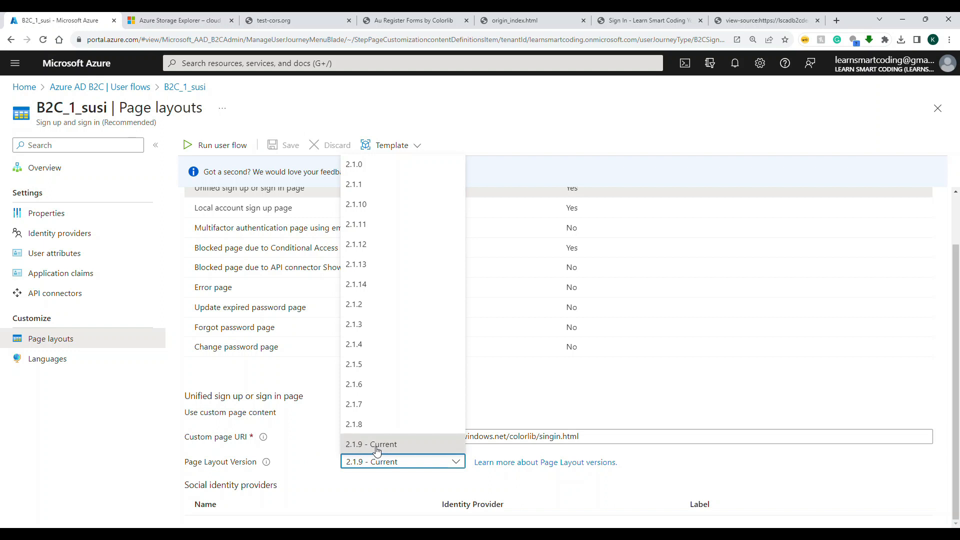
{"action": "left_click", "coordinate": [378, 451]}
{"action": "left_click", "coordinate": [390, 465]}
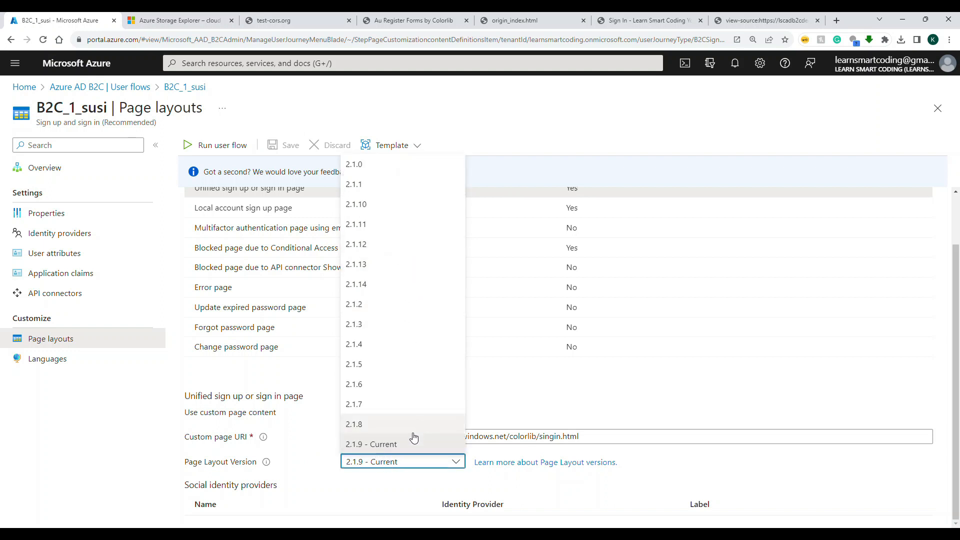
{"action": "left_click", "coordinate": [380, 472]}
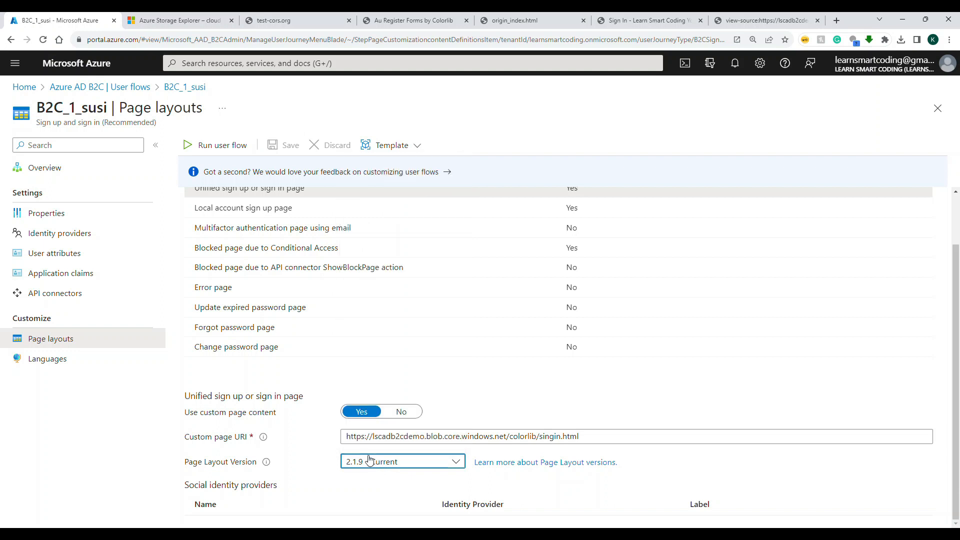
{"action": "scroll", "coordinate": [314, 266], "scroll_direction": "up", "scroll_amount": 1}
{"action": "scroll", "coordinate": [314, 267], "scroll_direction": "up", "scroll_amount": 1}
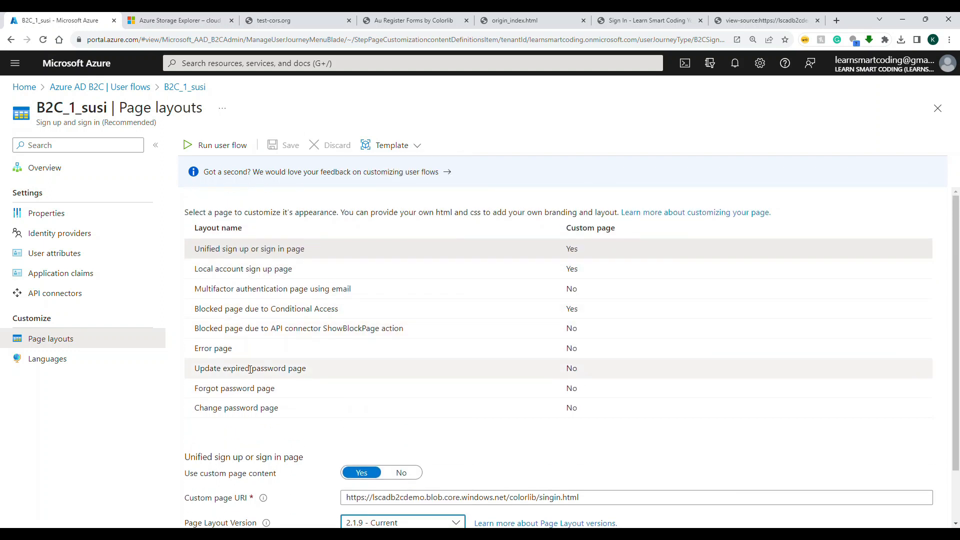
Step: Copy the Error page layout's default page URI and open it in the browser tab showing the singin.html source
{"action": "left_click", "coordinate": [255, 349]}
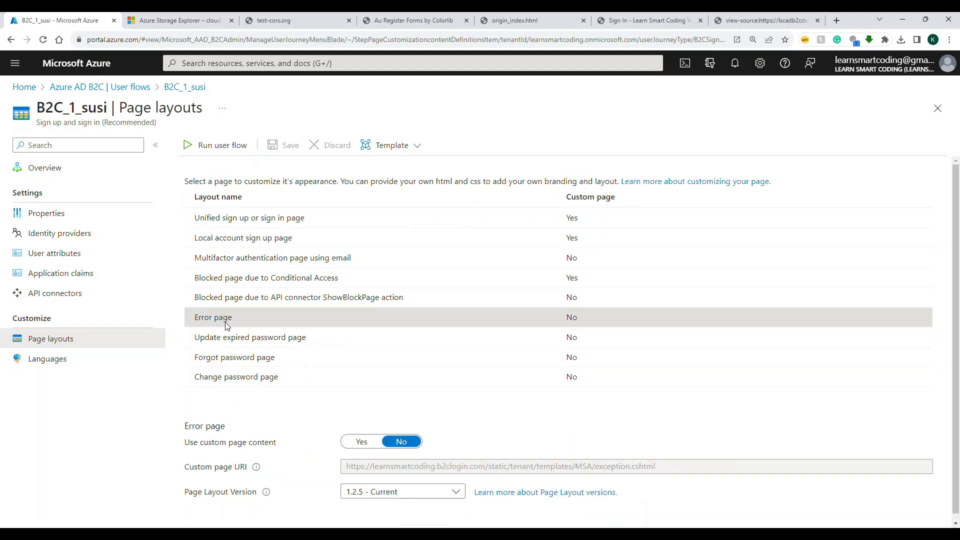
{"action": "scroll", "coordinate": [233, 340], "scroll_direction": "down", "scroll_amount": 1}
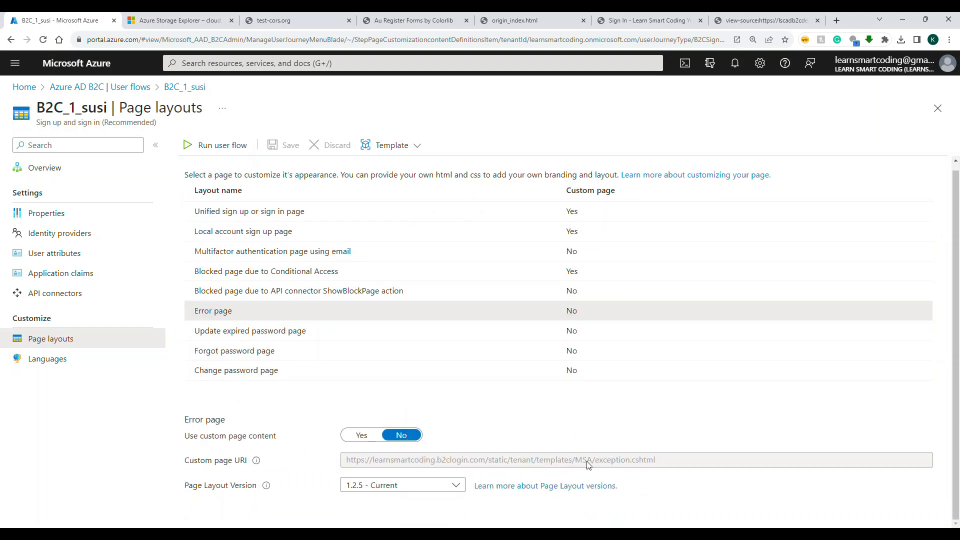
{"action": "left_click_drag", "start_coordinate": [663, 464], "coordinate": [350, 460]}
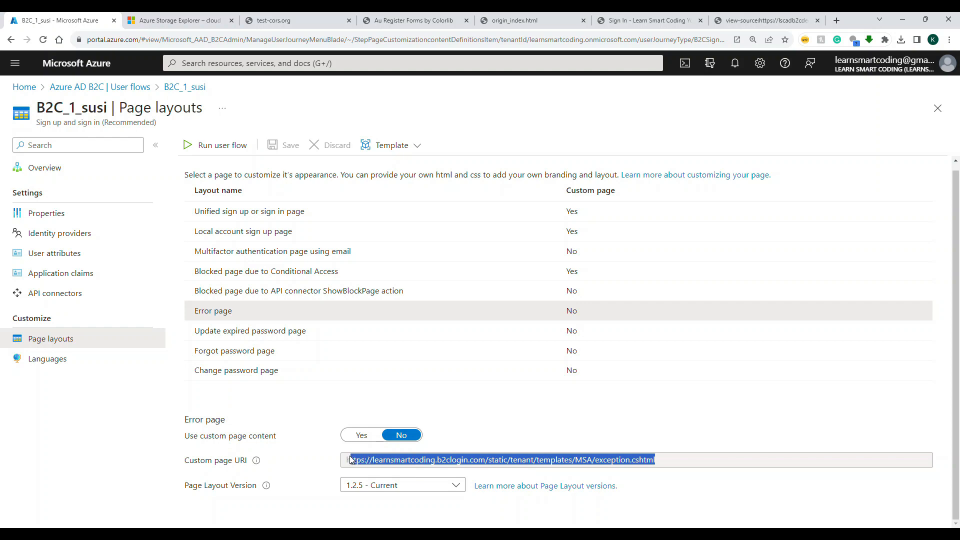
{"action": "key", "text": "ctrl+c"}
{"action": "left_click", "coordinate": [778, 19]}
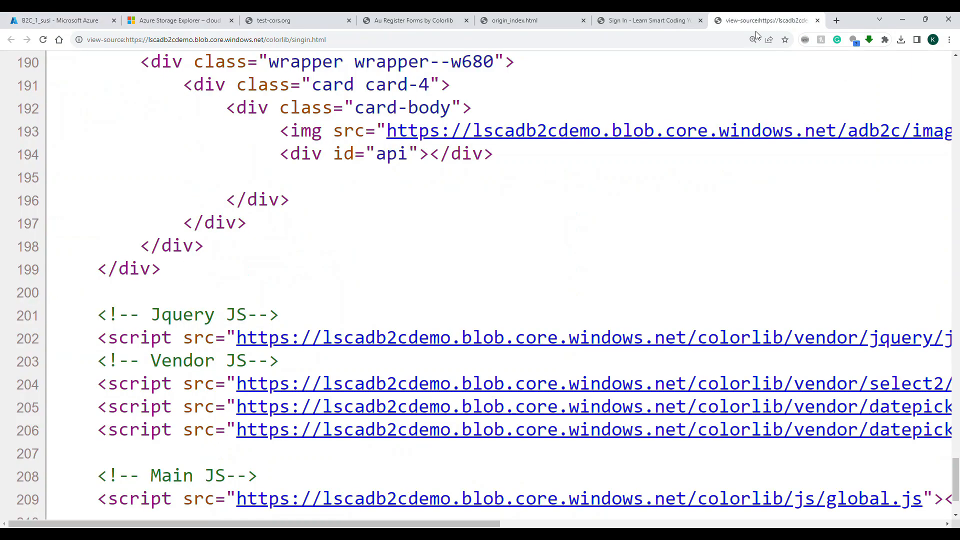
{"action": "left_click", "coordinate": [706, 40]}
{"action": "key", "text": "ctrl+v"}
{"action": "key", "text": "Return"}
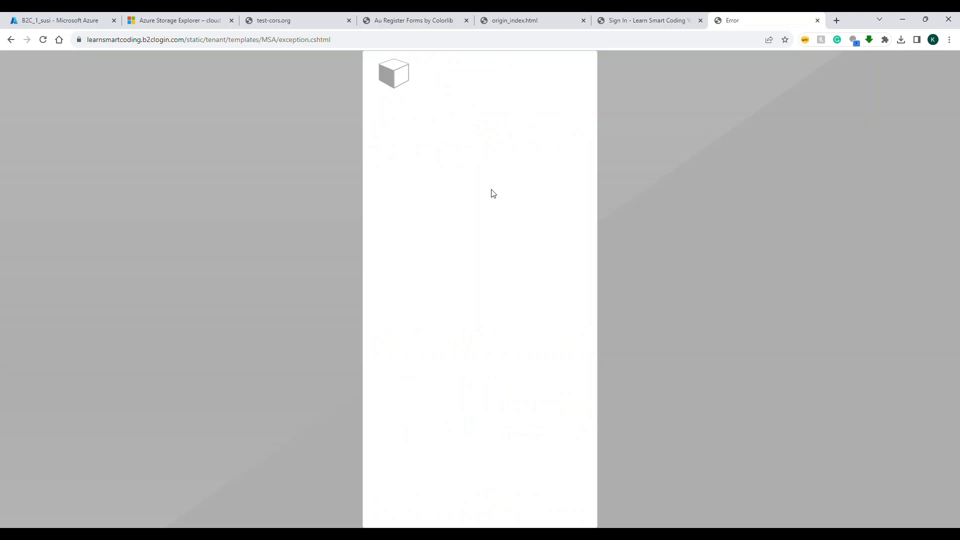
{"action": "left_click", "coordinate": [60, 20]}
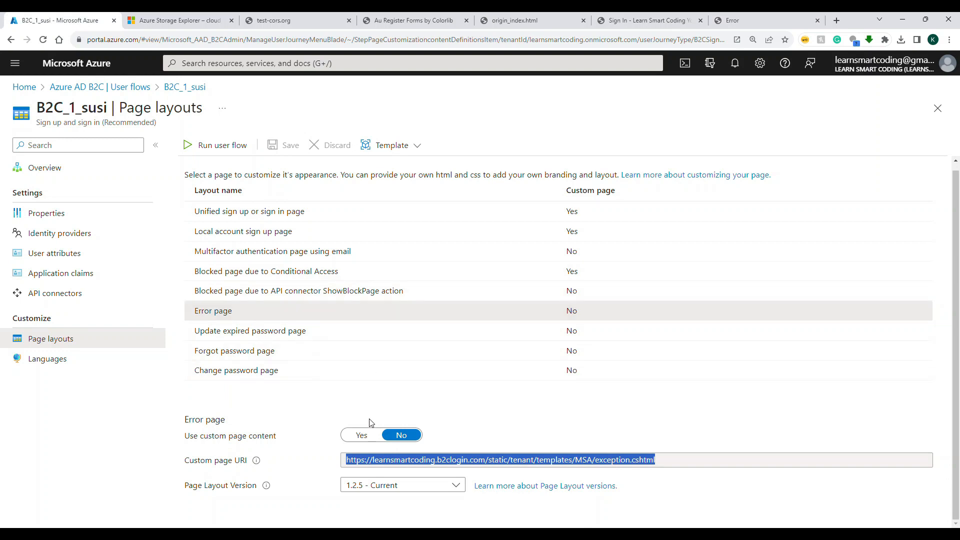
{"action": "left_click", "coordinate": [361, 435]}
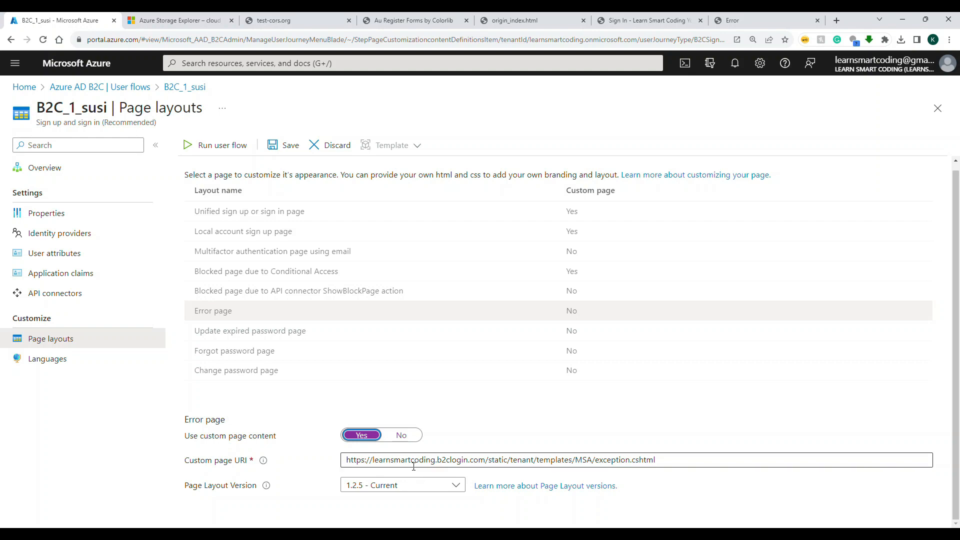
{"action": "left_click", "coordinate": [645, 20]}
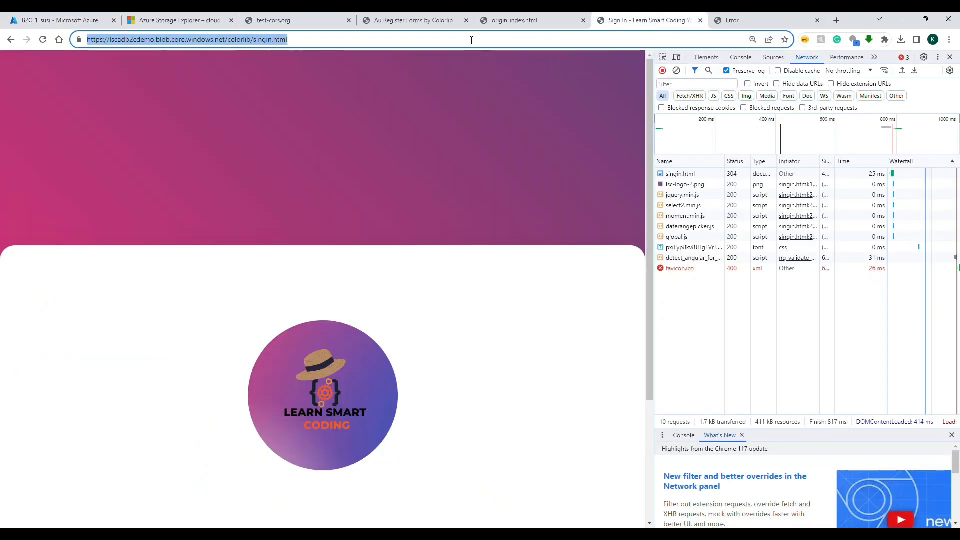
{"action": "left_click", "coordinate": [80, 20]}
{"action": "left_click", "coordinate": [447, 459]}
{"action": "key", "text": "ctrl+a"}
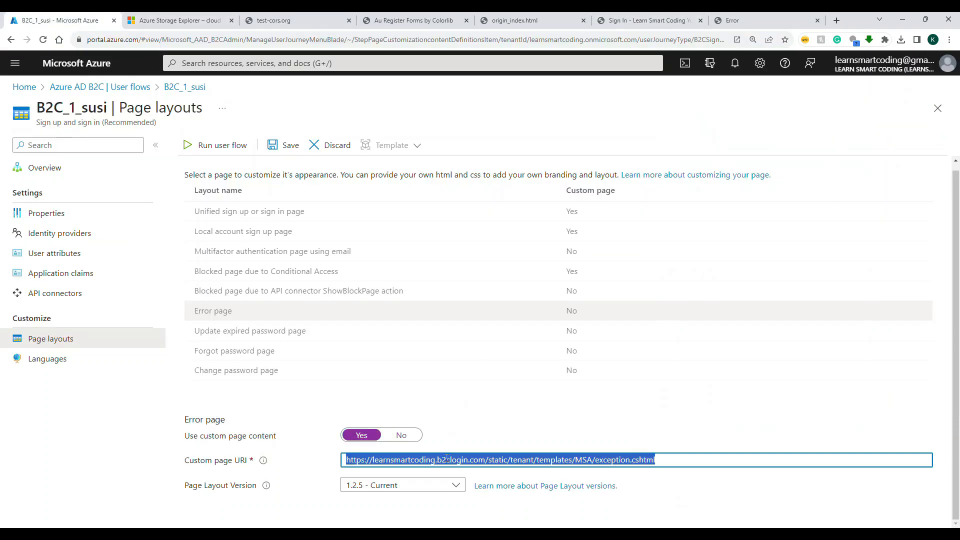
{"action": "key", "text": "ctrl+v"}
{"action": "left_click", "coordinate": [378, 486]}
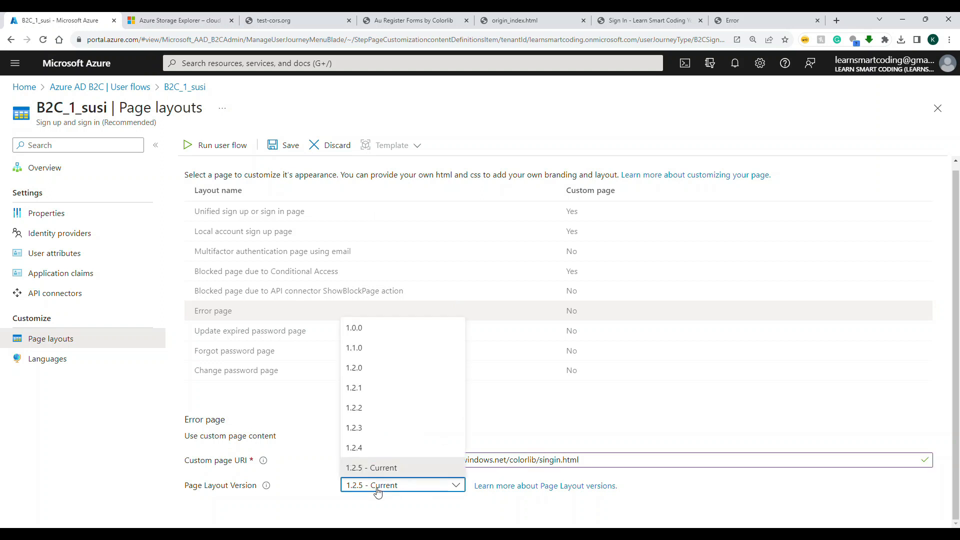
{"action": "left_click", "coordinate": [379, 468]}
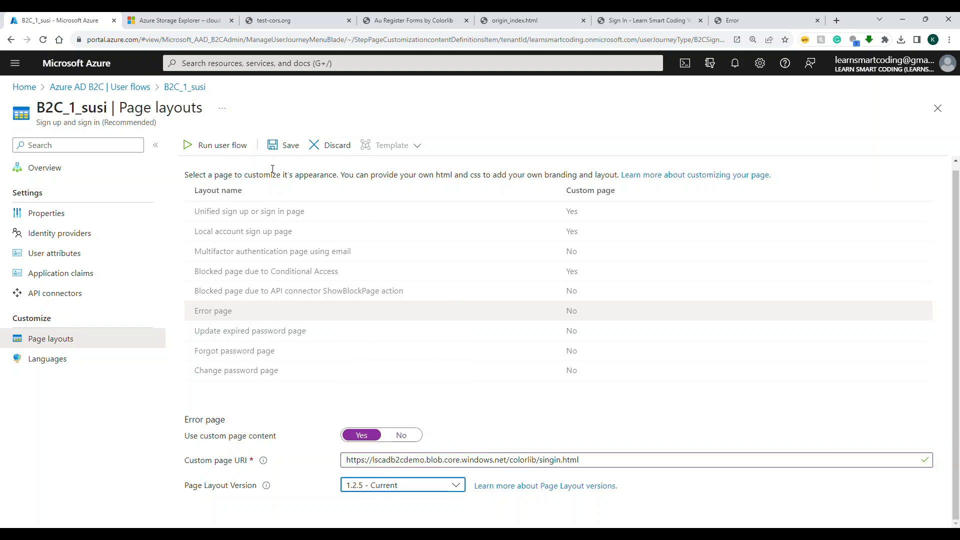
{"action": "left_click", "coordinate": [286, 148]}
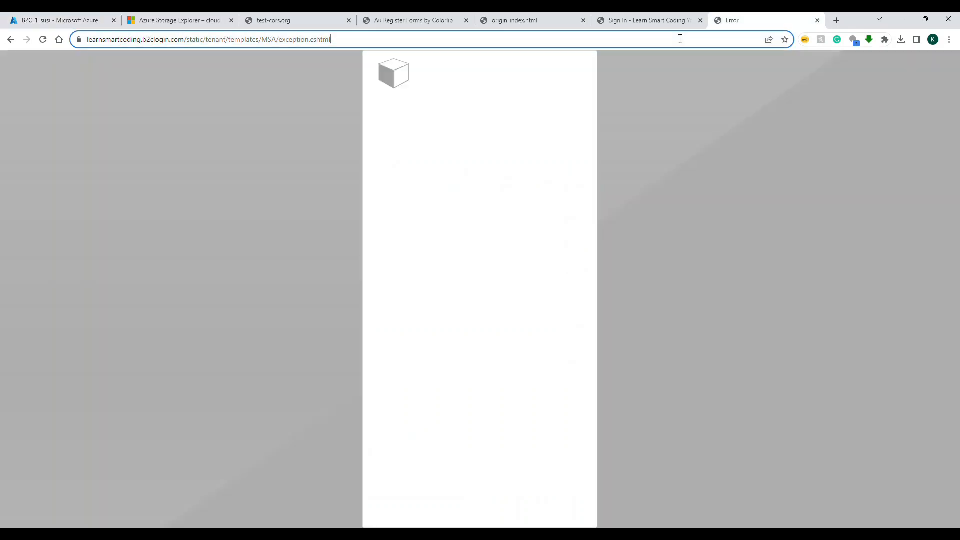
Step: Open lsc-table-booking-app-web.azurewebsites.net/home, go to its login, and examine the customized sign-in form
{"action": "left_click", "coordinate": [740, 20]}
{"action": "left_click", "coordinate": [680, 38]}
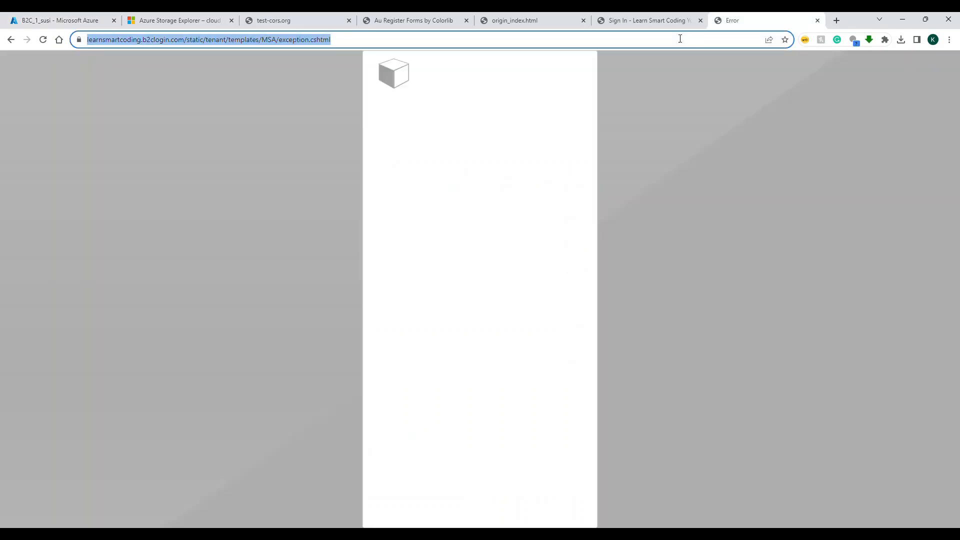
{"action": "type", "text": "lsc-table-booking-app-web.azurewebsites.net/home"}
{"action": "key", "text": "Return"}
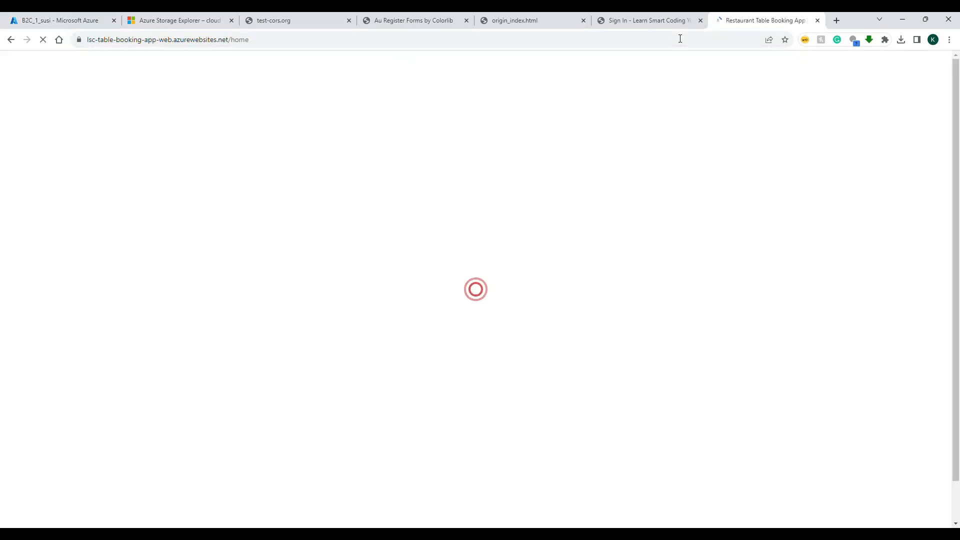
{"action": "mouse_move", "coordinate": [610, 74]}
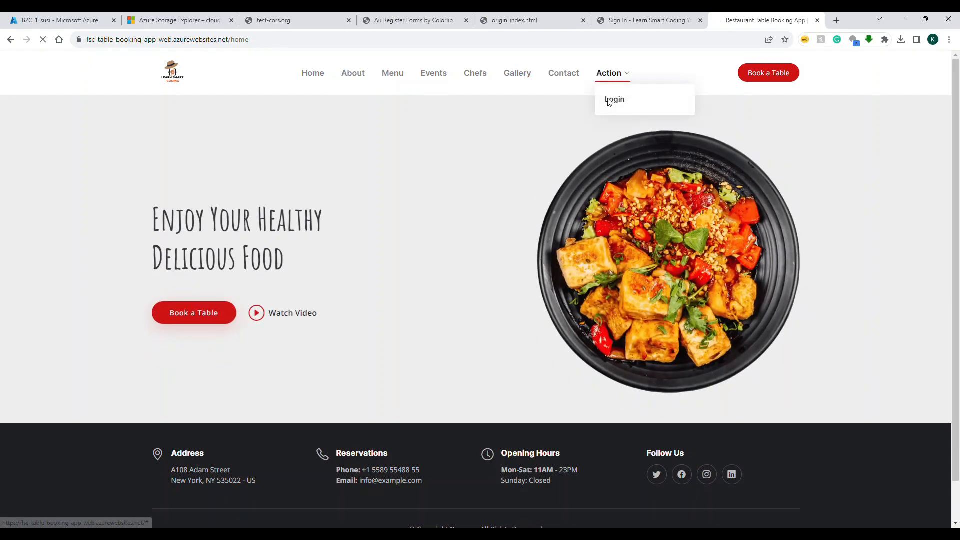
{"action": "left_click", "coordinate": [611, 106]}
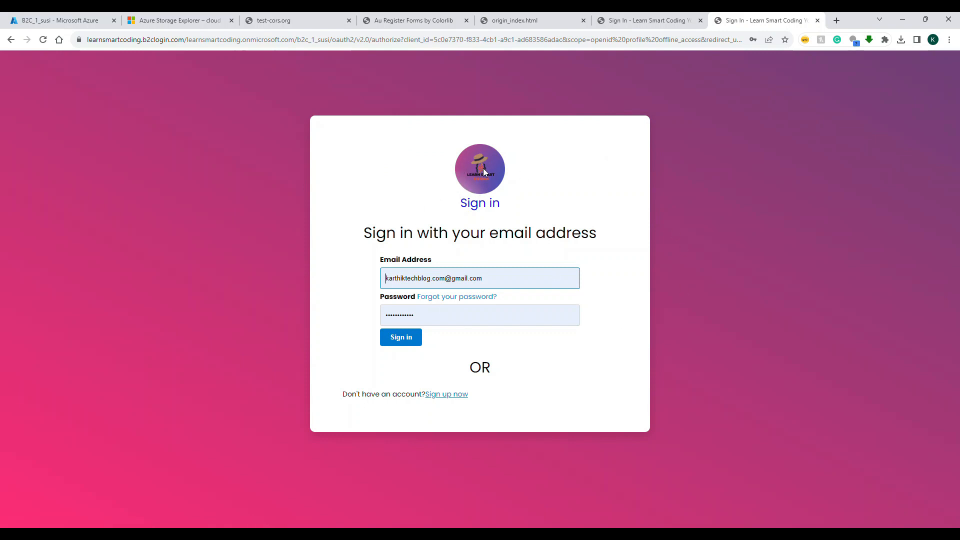
{"action": "left_click_drag", "start_coordinate": [482, 172], "coordinate": [568, 371]}
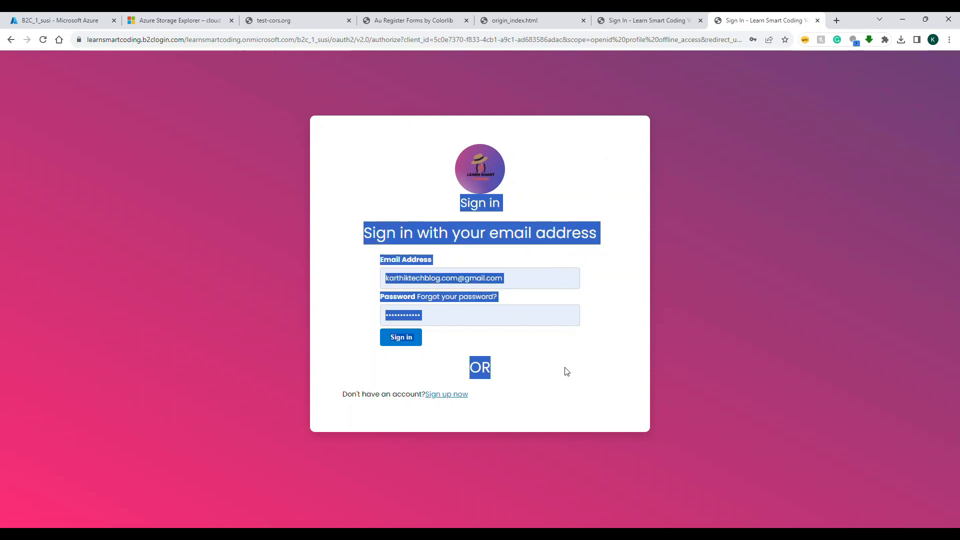
{"action": "left_click", "coordinate": [565, 371]}
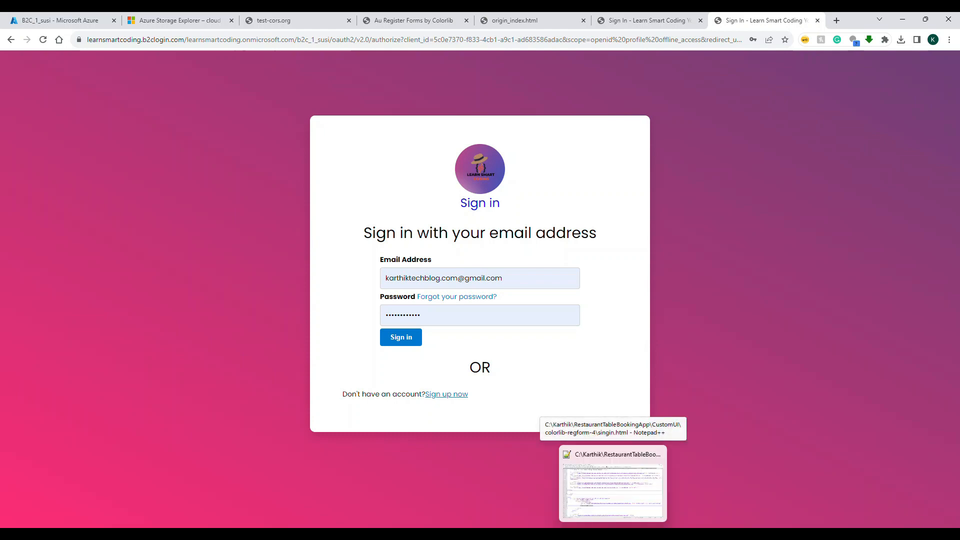
Step: Switch to singin.html in Notepad++, expand the style block, and examine the custom CSS rules for the Azure AD B2C controls
{"action": "left_click", "coordinate": [615, 485]}
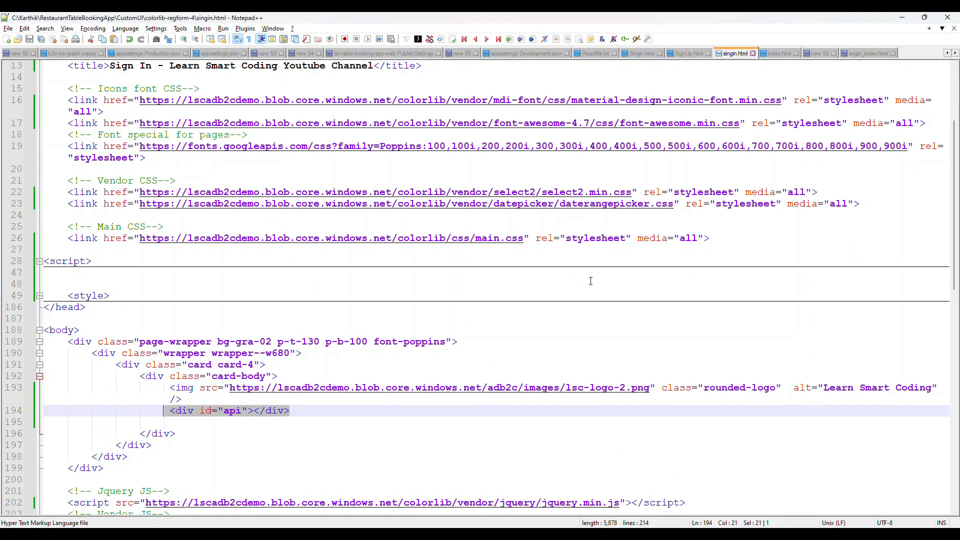
{"action": "left_click", "coordinate": [39, 296]}
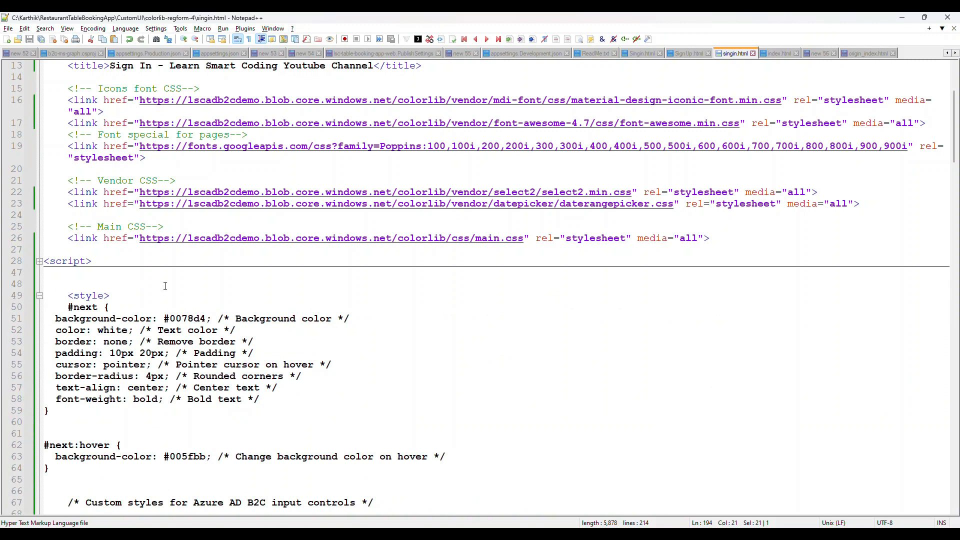
{"action": "scroll", "coordinate": [608, 183], "scroll_direction": "down", "scroll_amount": 20}
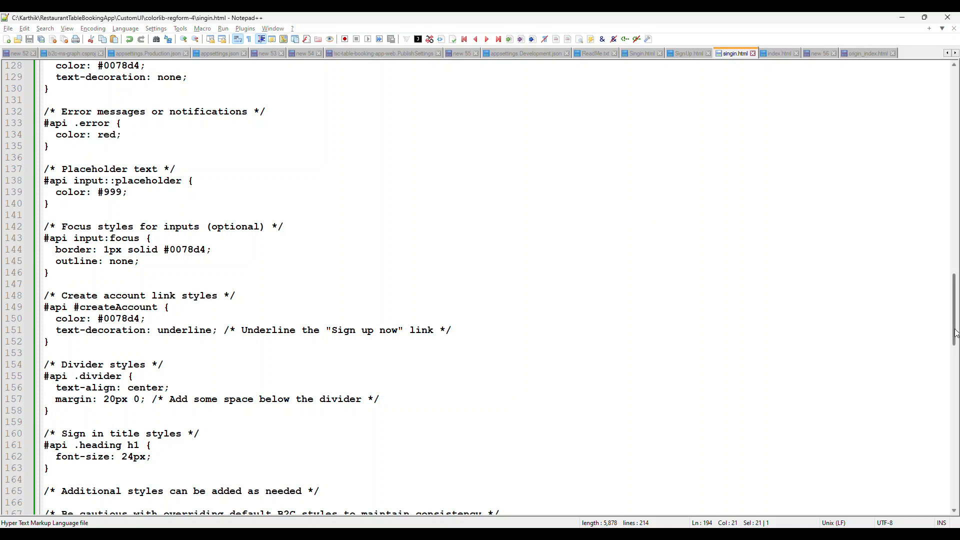
{"action": "scroll", "coordinate": [948, 323], "scroll_direction": "up", "scroll_amount": 8}
{"action": "scroll", "coordinate": [949, 286], "scroll_direction": "up", "scroll_amount": 10}
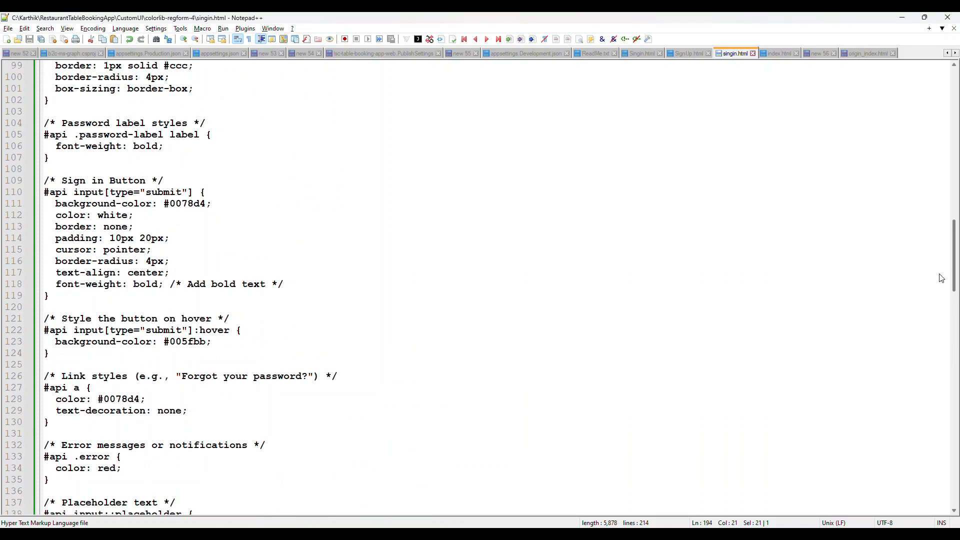
{"action": "scroll", "coordinate": [936, 225], "scroll_direction": "up", "scroll_amount": 2}
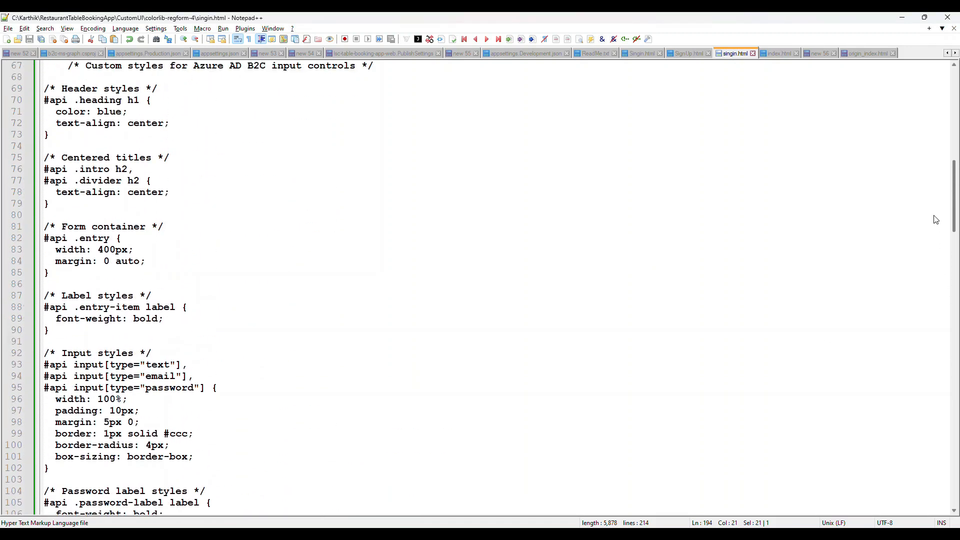
{"action": "scroll", "coordinate": [934, 205], "scroll_direction": "up", "scroll_amount": 5}
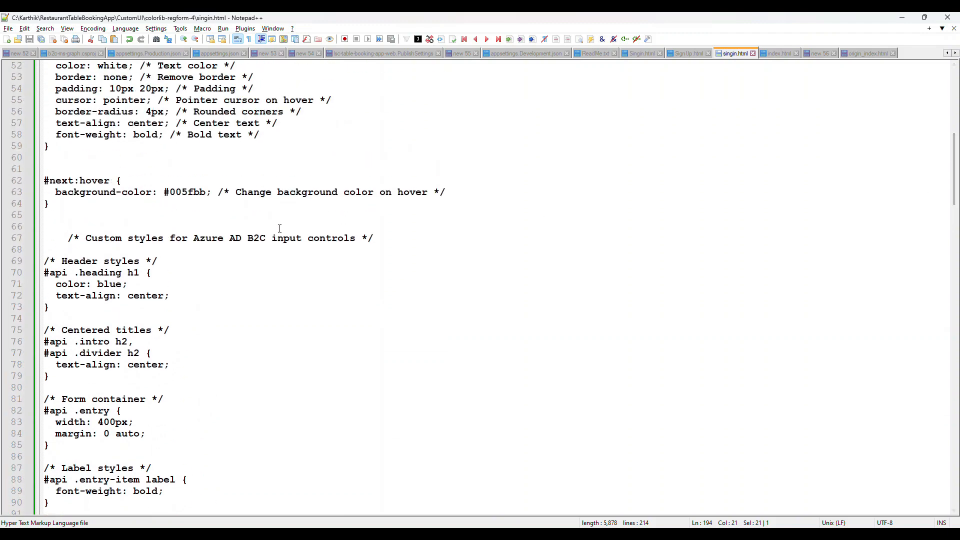
{"action": "scroll", "coordinate": [283, 231], "scroll_direction": "up", "scroll_amount": 4}
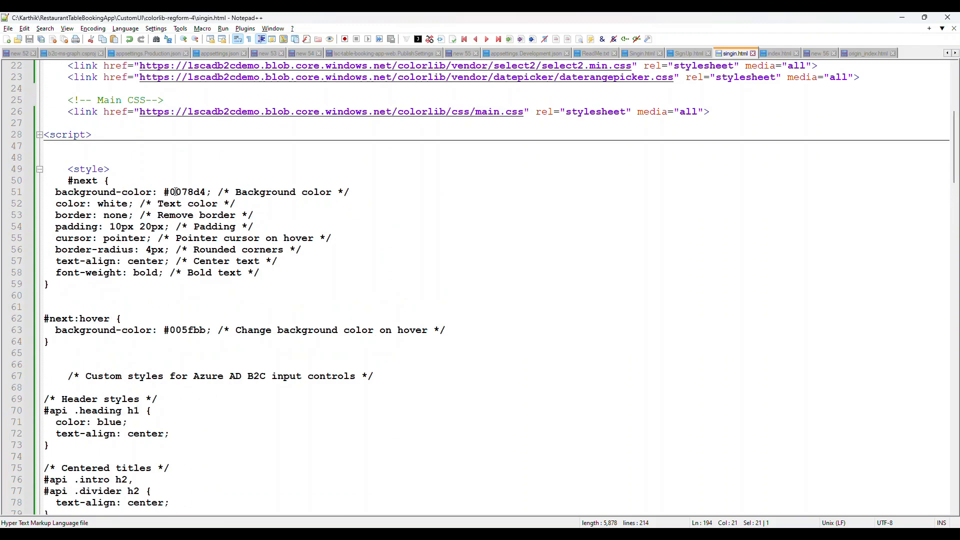
{"action": "left_click", "coordinate": [69, 182]}
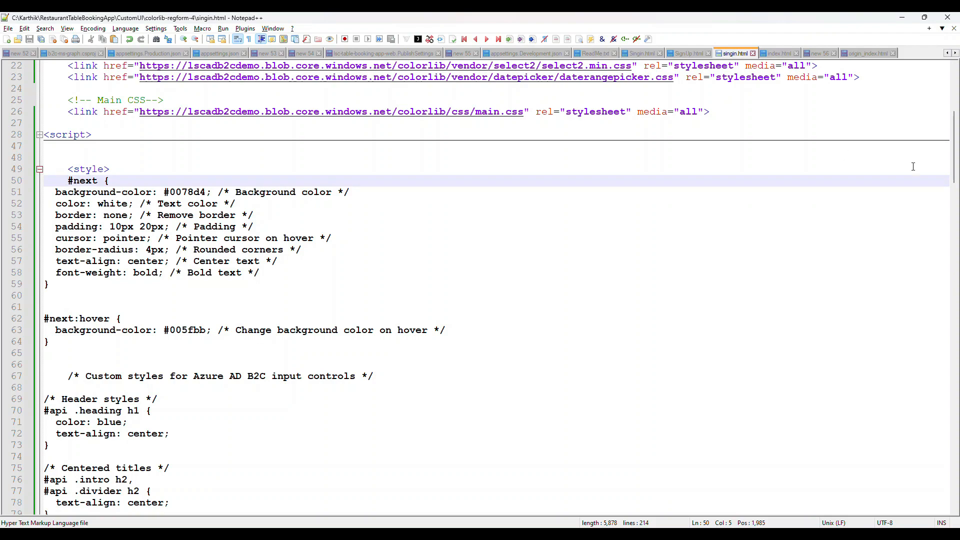
{"action": "scroll", "coordinate": [957, 167], "scroll_direction": "down", "scroll_amount": 1}
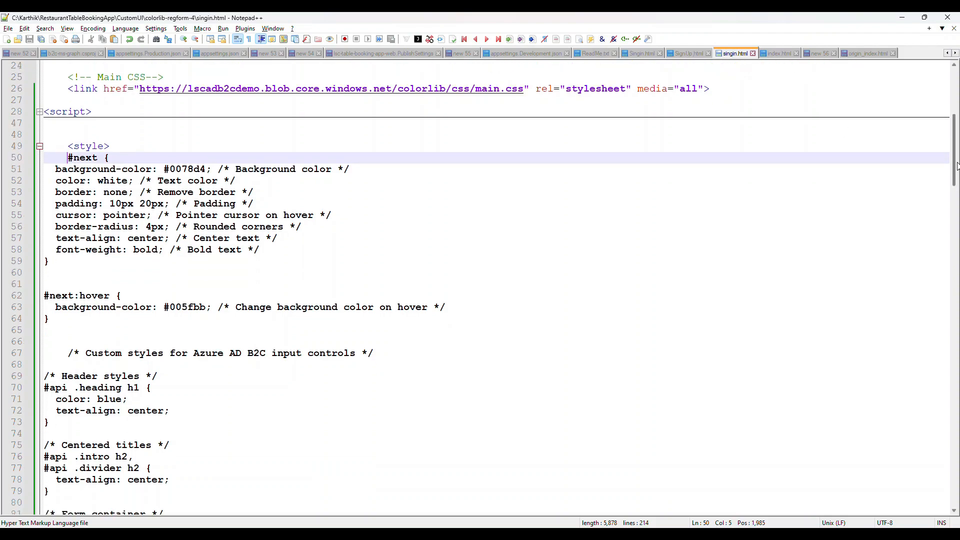
Step: Find the .rounded-logo rule at the end of the style block and highlight its class name
{"action": "scroll", "coordinate": [957, 166], "scroll_direction": "down", "scroll_amount": 20}
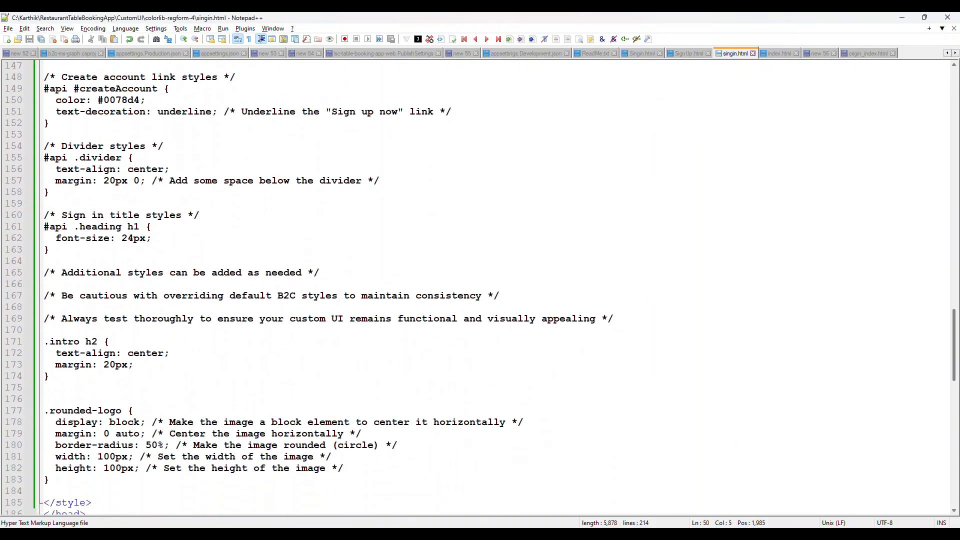
{"action": "scroll", "coordinate": [480, 288], "scroll_direction": "down", "scroll_amount": 3}
{"action": "scroll", "coordinate": [473, 289], "scroll_direction": "up", "scroll_amount": 2}
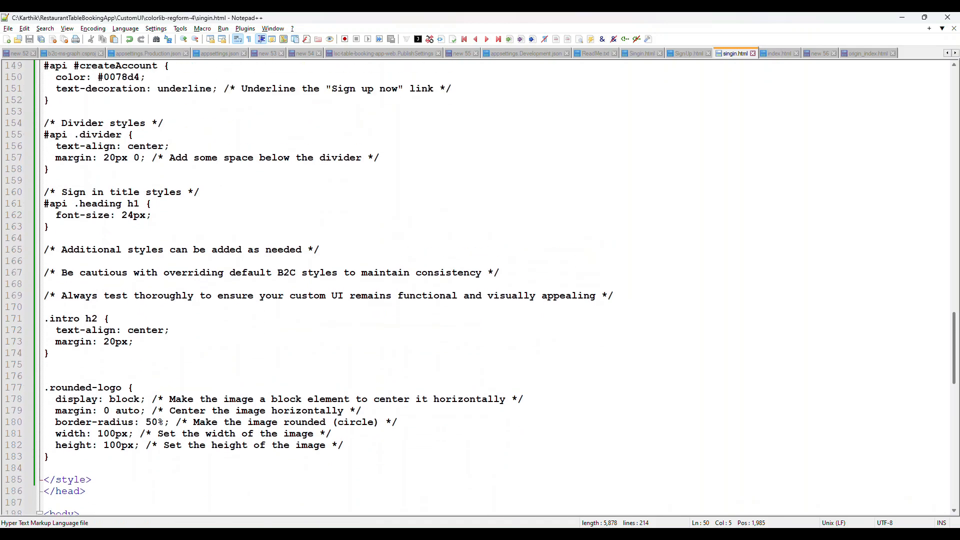
{"action": "left_click_drag", "start_coordinate": [50, 457], "coordinate": [38, 395]}
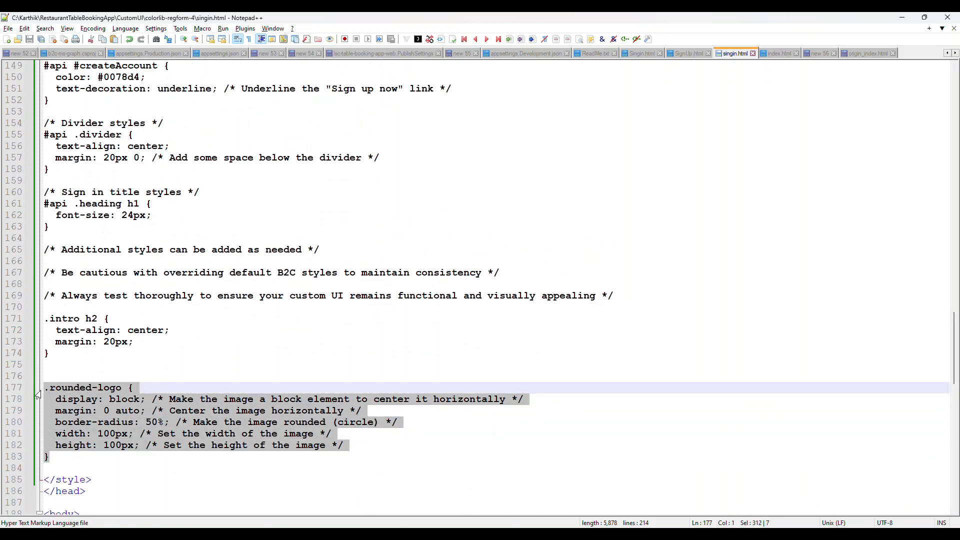
{"action": "double_click", "coordinate": [63, 391]}
{"action": "left_click_drag", "start_coordinate": [123, 389], "coordinate": [49, 389]}
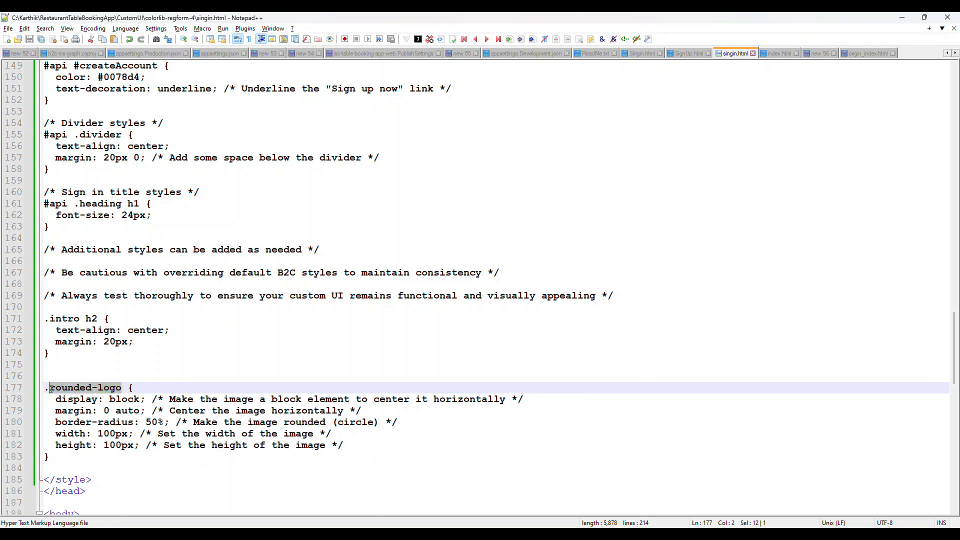
Step: Examine the #api .divider and #api .heading h1 rules, highlighting the divider class and the heading's font size property
{"action": "scroll", "coordinate": [53, 390], "scroll_direction": "up", "scroll_amount": 1}
{"action": "scroll", "coordinate": [73, 382], "scroll_direction": "up", "scroll_amount": 2}
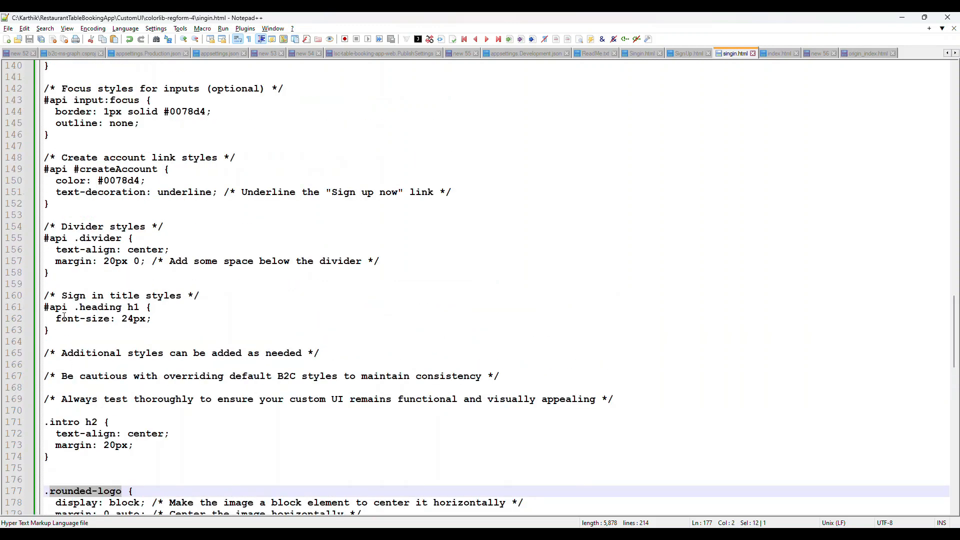
{"action": "left_click", "coordinate": [70, 240]}
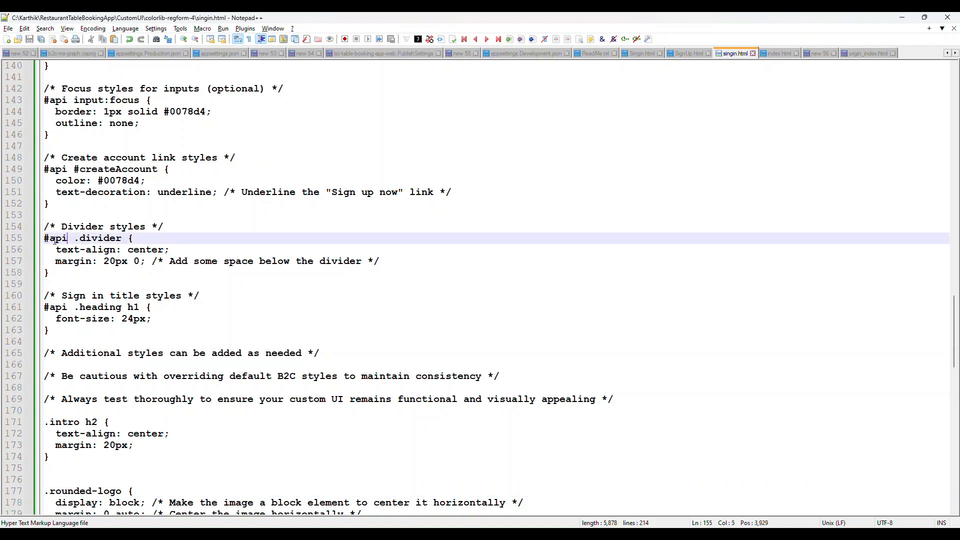
{"action": "double_click", "coordinate": [94, 239]}
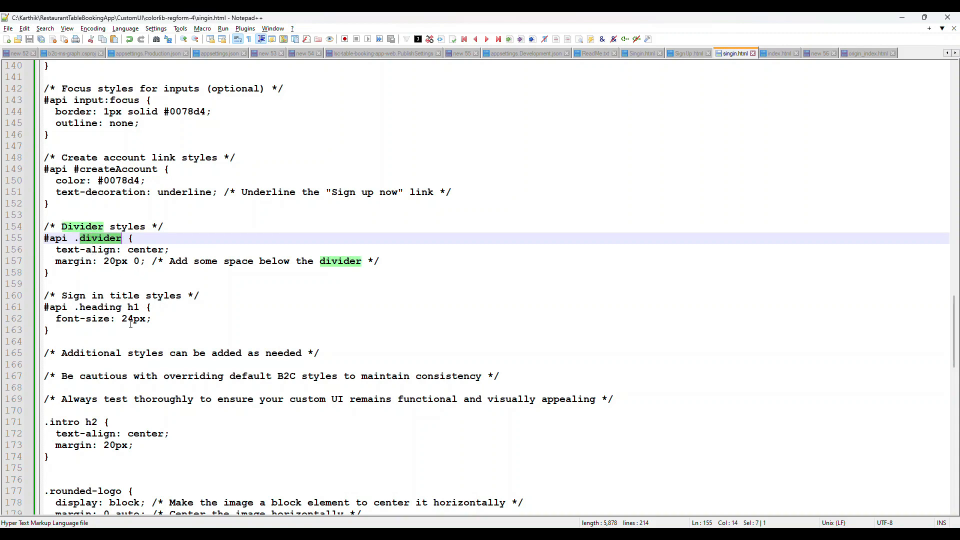
{"action": "double_click", "coordinate": [108, 317]}
{"action": "scroll", "coordinate": [74, 215], "scroll_direction": "up", "scroll_amount": 2}
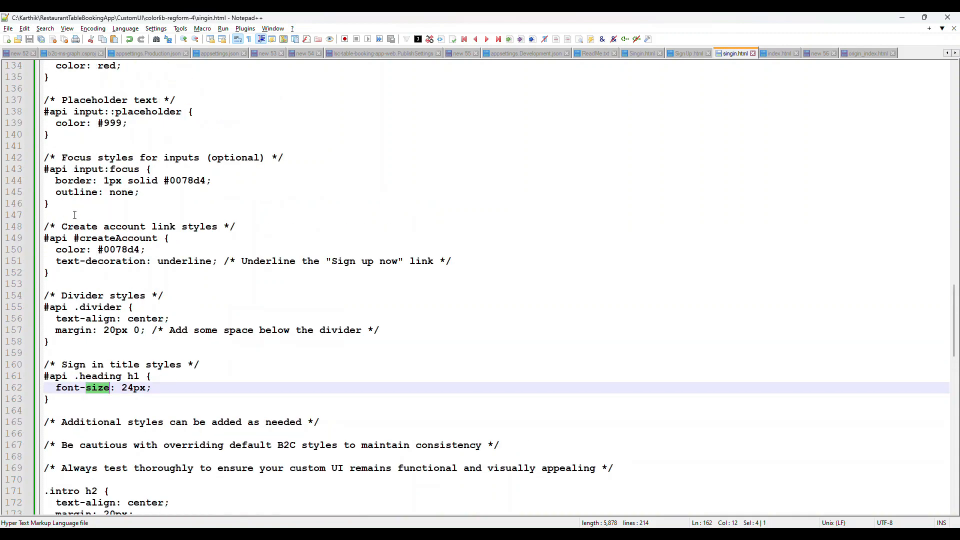
Step: Go back to the customized sign-in page in the browser and inspect its page source
{"action": "left_click", "coordinate": [902, 18]}
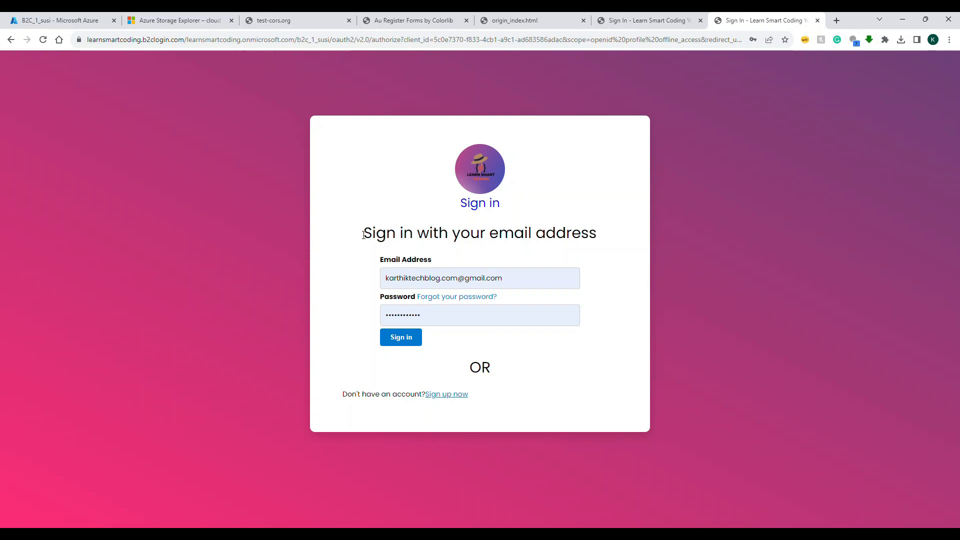
{"action": "left_click_drag", "start_coordinate": [363, 236], "coordinate": [615, 334]}
{"action": "left_click", "coordinate": [617, 336]}
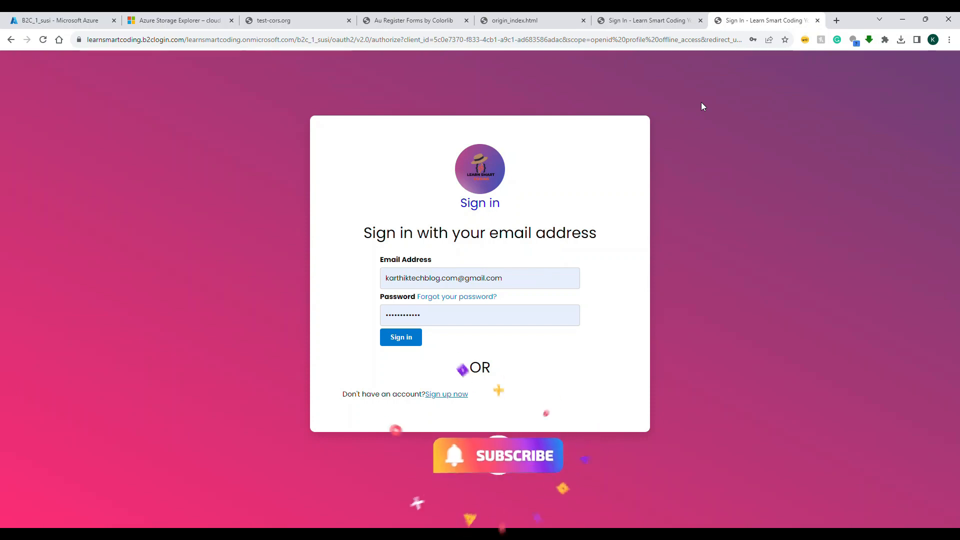
{"action": "key", "text": "ctrl+u"}
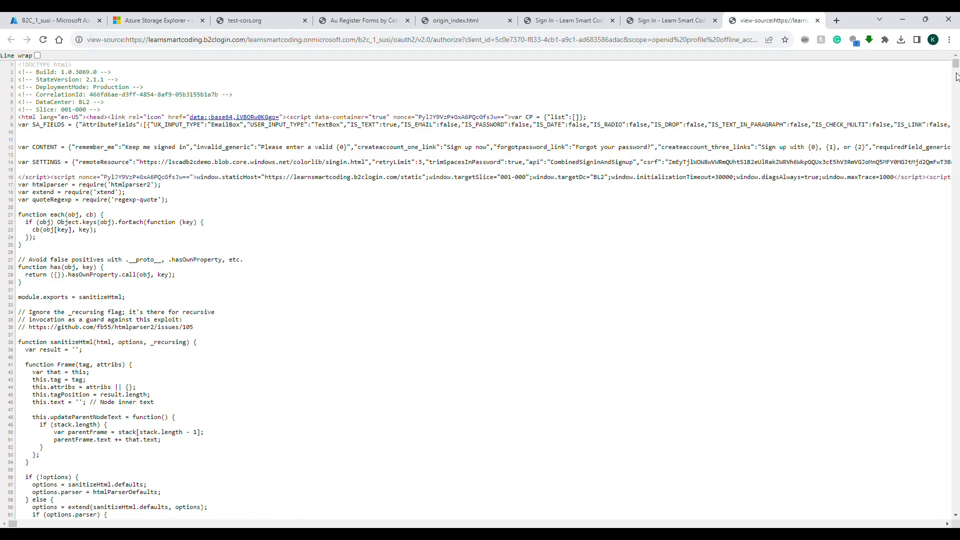
{"action": "left_click_drag", "start_coordinate": [956, 65], "coordinate": [956, 496]}
{"action": "left_click", "coordinate": [692, 26]}
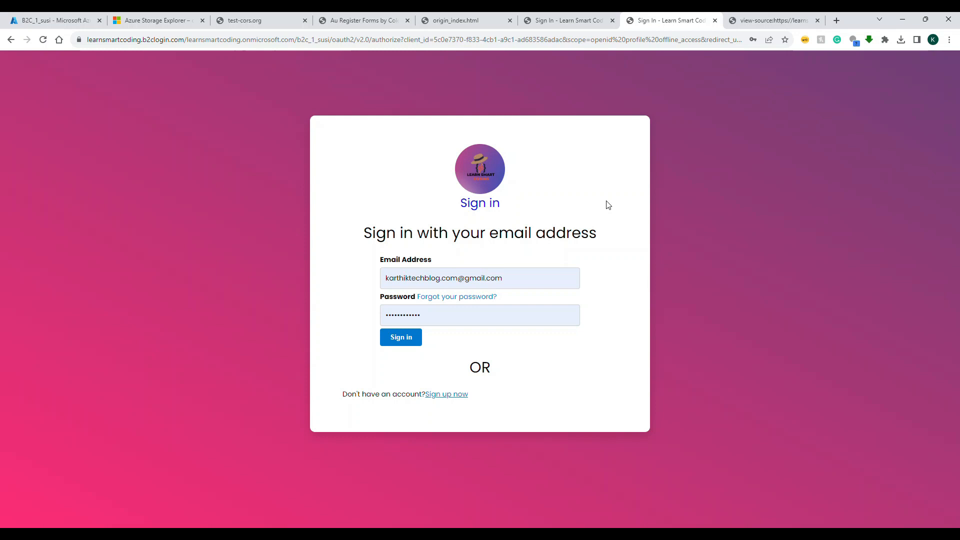
Step: Reload the sign-in page with the developer tools' network log showing, and open the colorlib-regform-4 folder in File Explorer
{"action": "key", "text": "F12"}
{"action": "key", "text": "ctrl+r"}
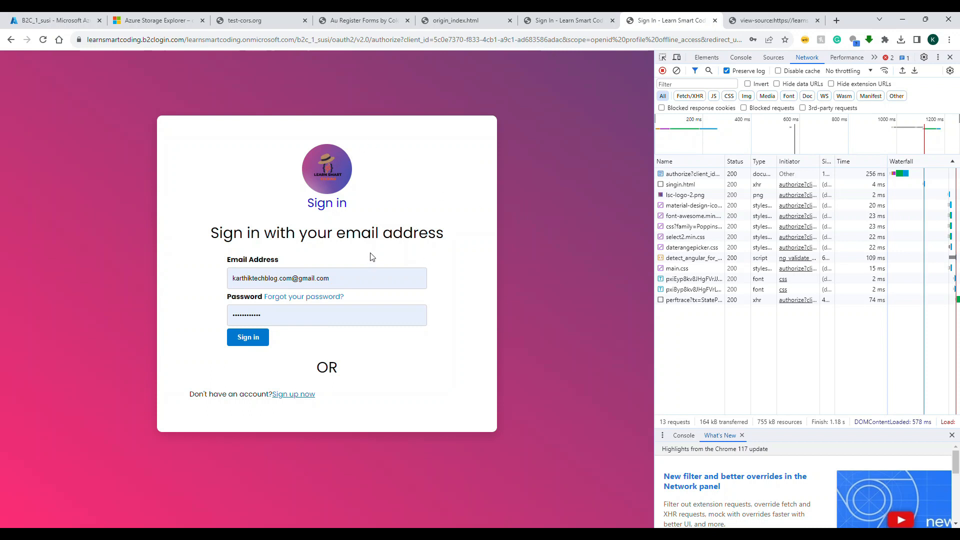
{"action": "mouse_move", "coordinate": [413, 524]}
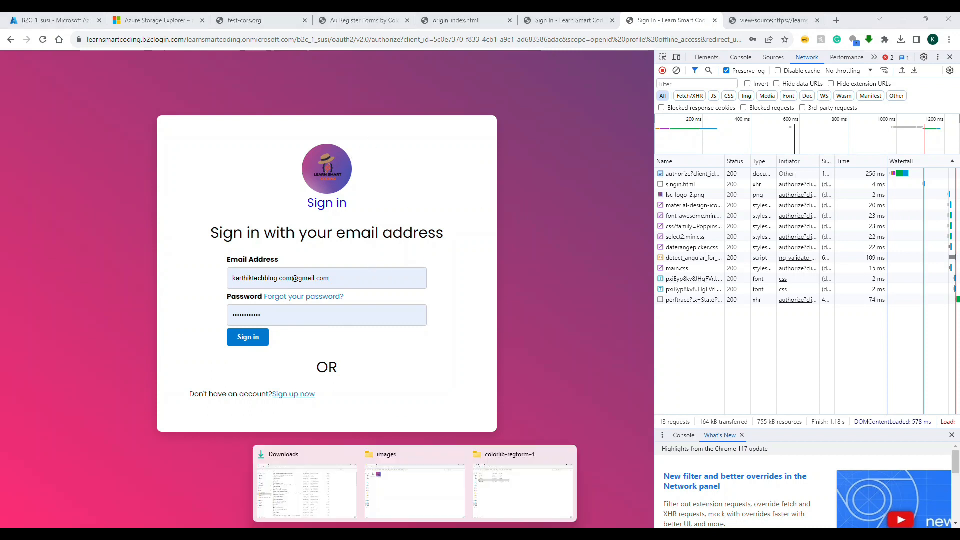
{"action": "left_click", "coordinate": [516, 501]}
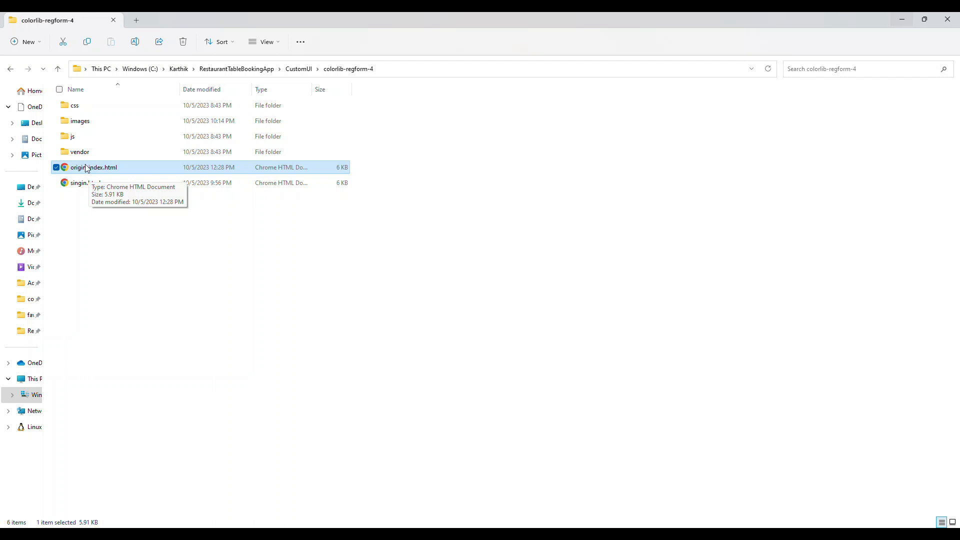
Step: Switch to the Azure portal and examine the Default locale's company branding settings, including the background image and square logo requirements
{"action": "key", "text": "alt+Tab"}
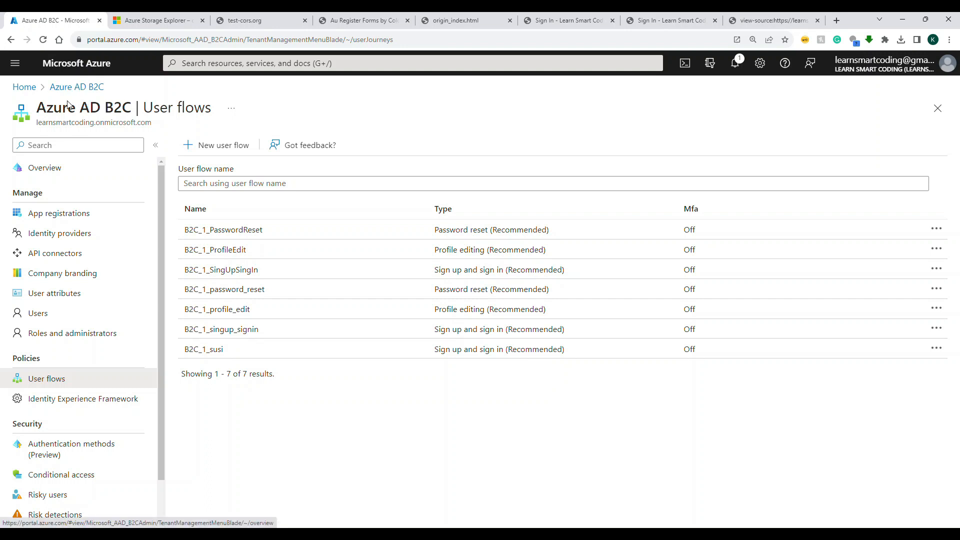
{"action": "left_click", "coordinate": [69, 281]}
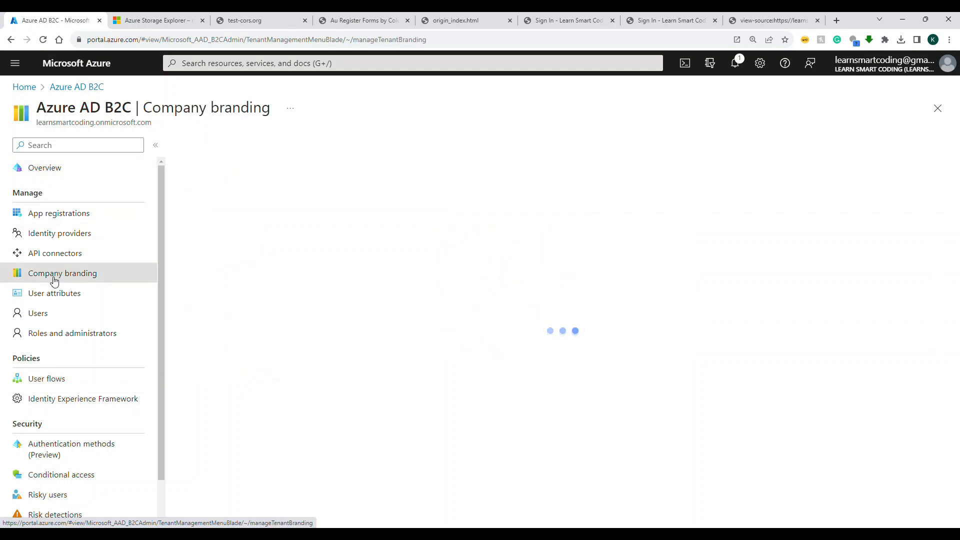
{"action": "left_click", "coordinate": [247, 197]}
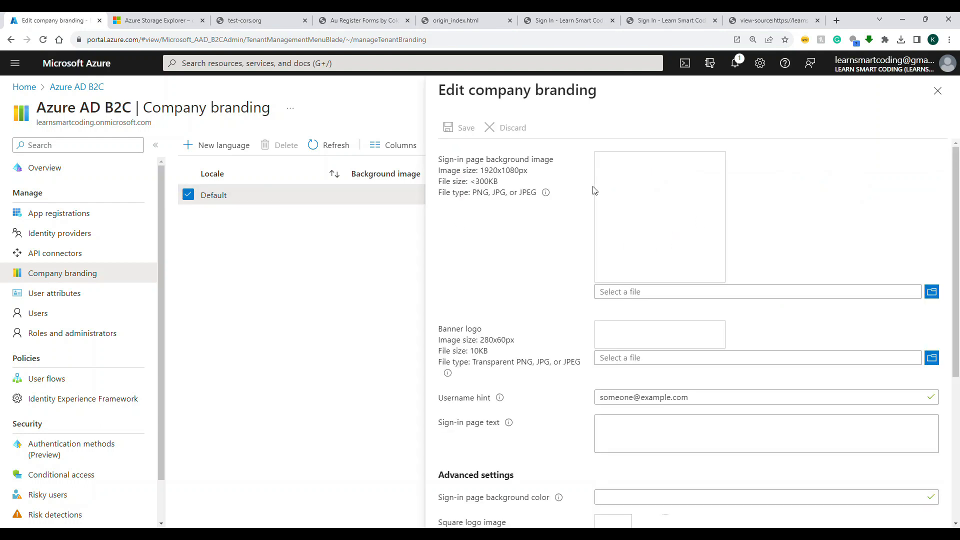
{"action": "scroll", "coordinate": [564, 179], "scroll_direction": "down", "scroll_amount": 5}
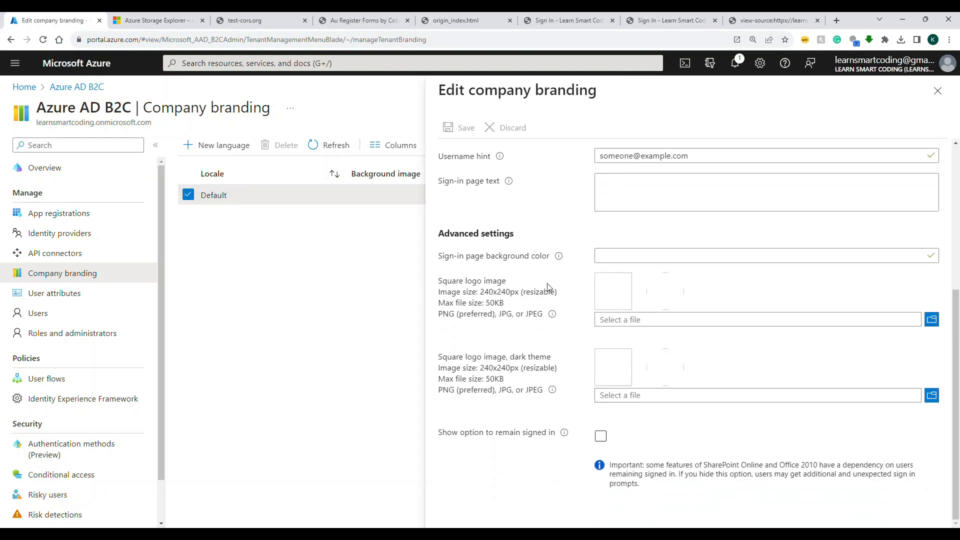
{"action": "scroll", "coordinate": [696, 384], "scroll_direction": "up", "scroll_amount": 3}
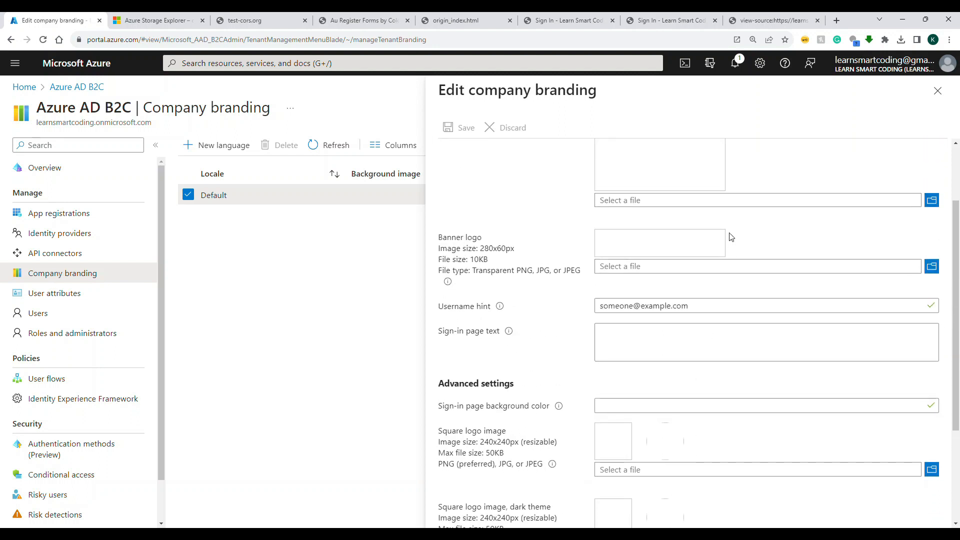
{"action": "scroll", "coordinate": [721, 268], "scroll_direction": "up", "scroll_amount": 2}
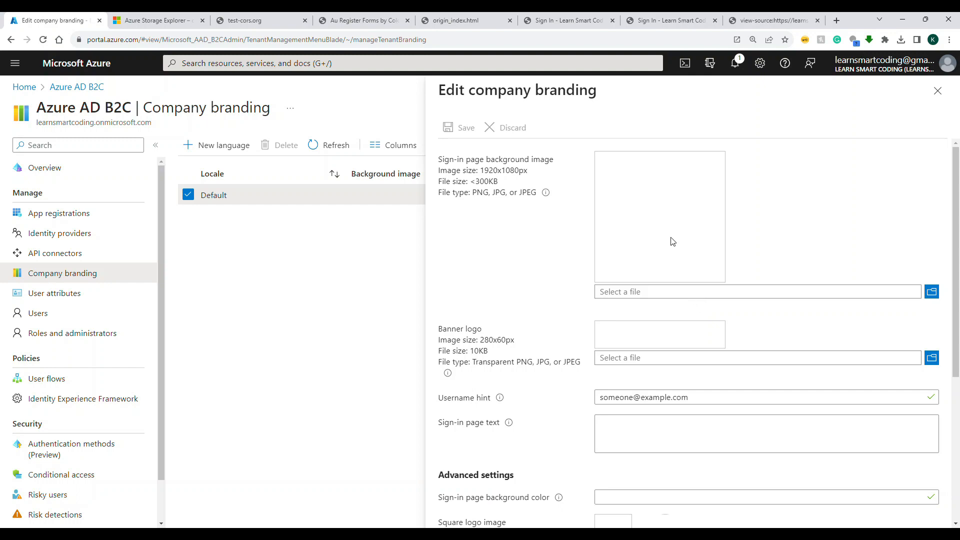
{"action": "scroll", "coordinate": [605, 212], "scroll_direction": "down", "scroll_amount": 5}
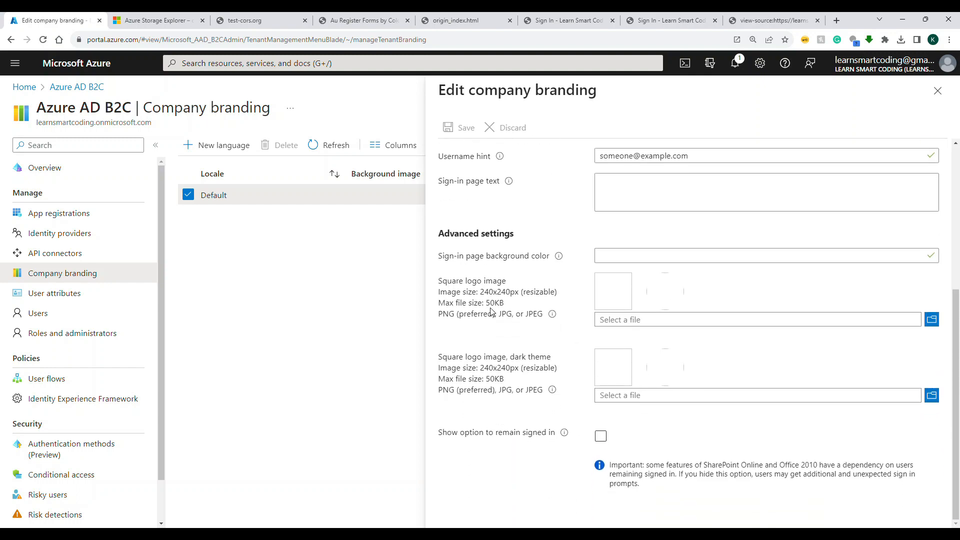
{"action": "left_click_drag", "start_coordinate": [481, 293], "coordinate": [532, 296]}
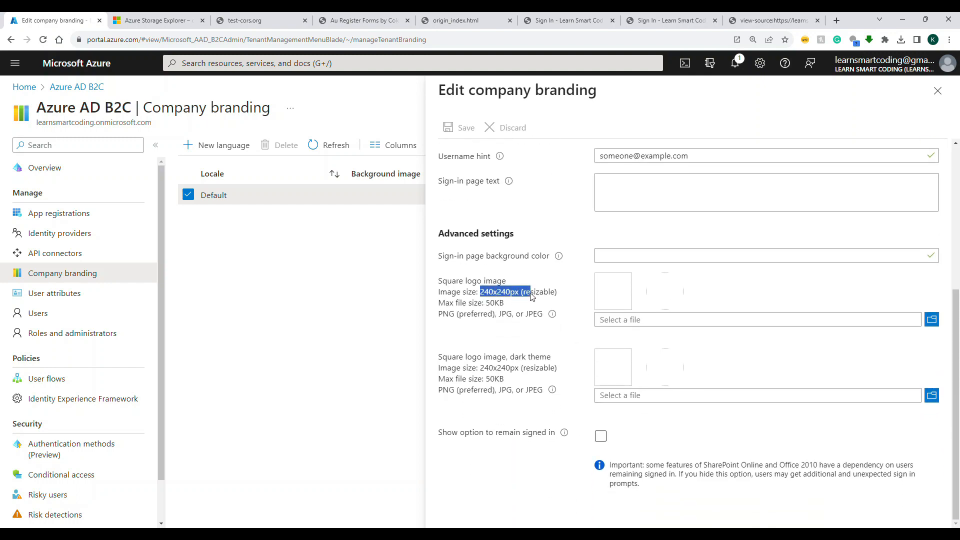
{"action": "left_click", "coordinate": [939, 97]}
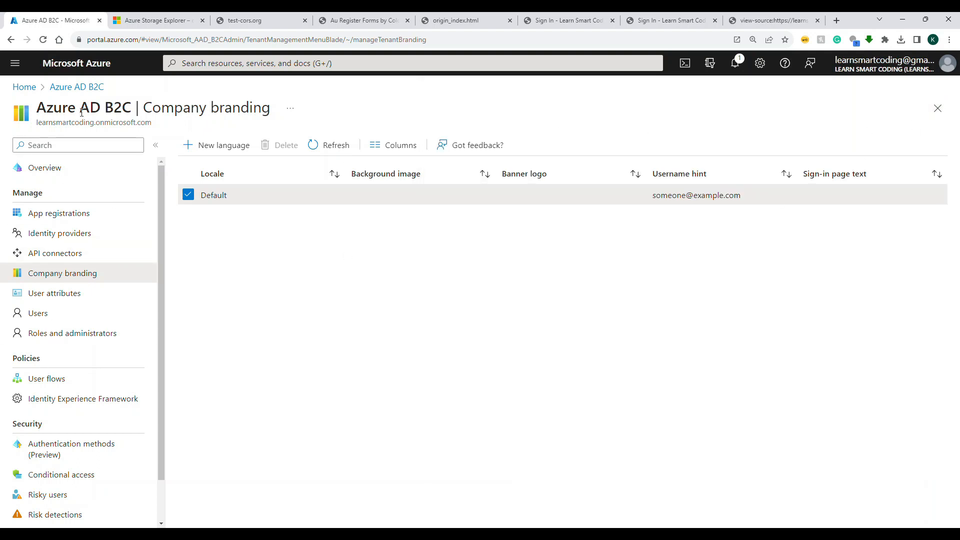
Step: Open the B2C_1_susi user flow's page layouts and show the available page templates
{"action": "left_click", "coordinate": [45, 380]}
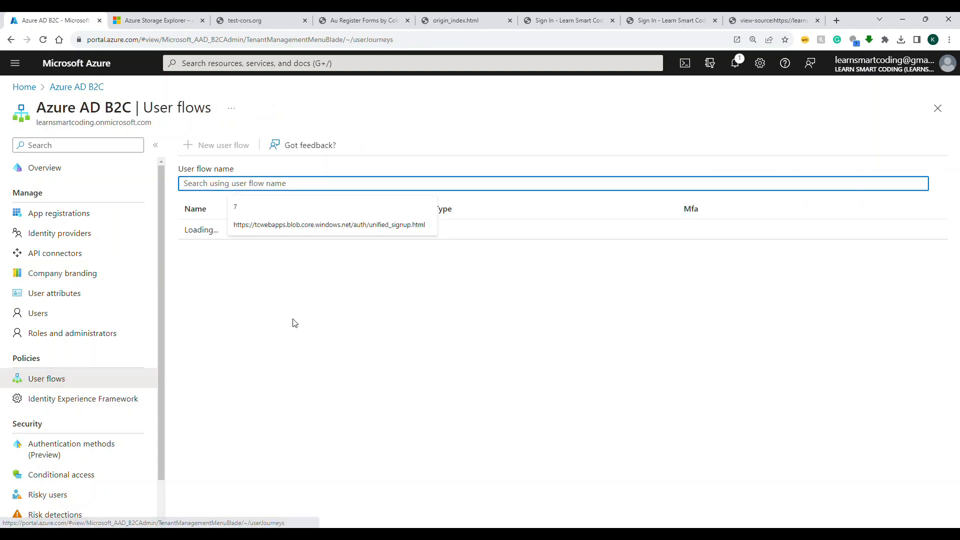
{"action": "left_click", "coordinate": [200, 355]}
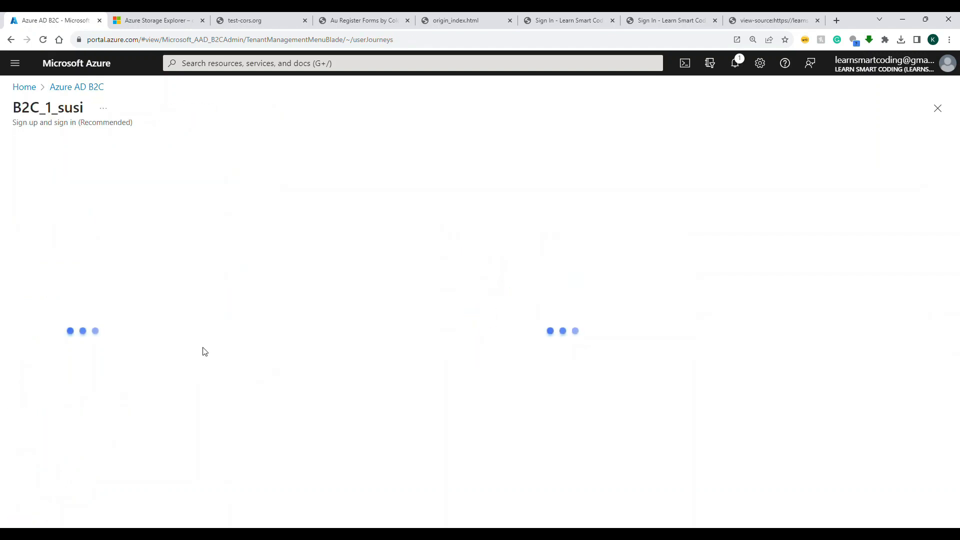
{"action": "scroll", "coordinate": [249, 346], "scroll_direction": "down", "scroll_amount": 1}
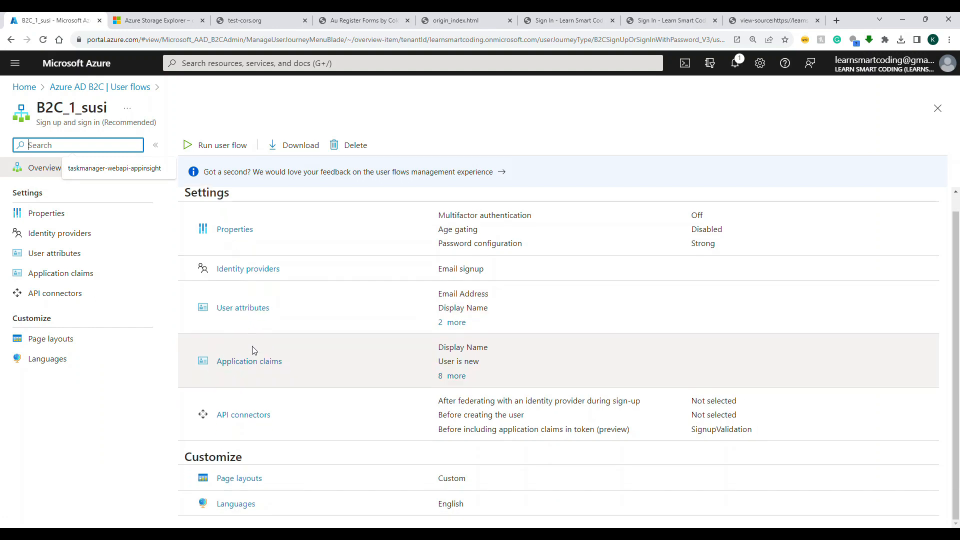
{"action": "left_click", "coordinate": [229, 479]}
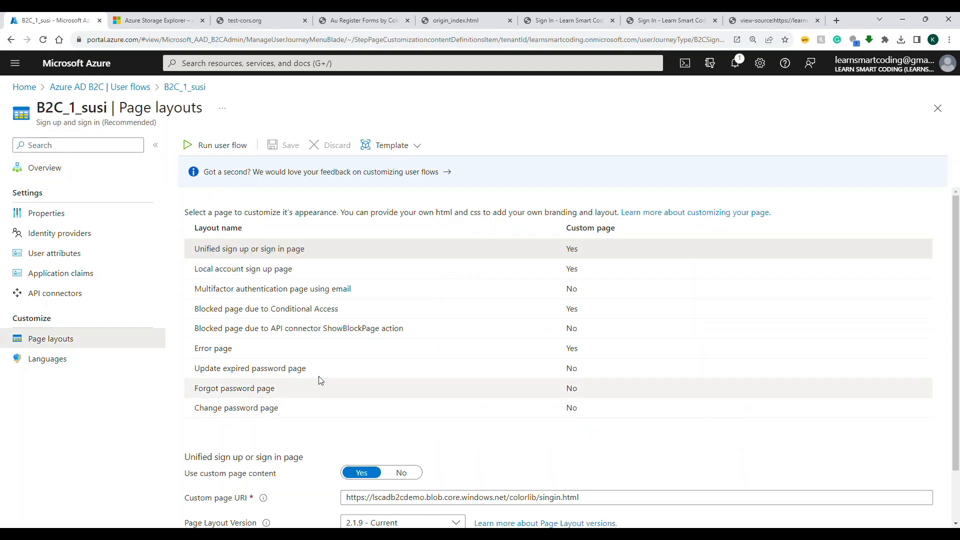
{"action": "left_click", "coordinate": [426, 155]}
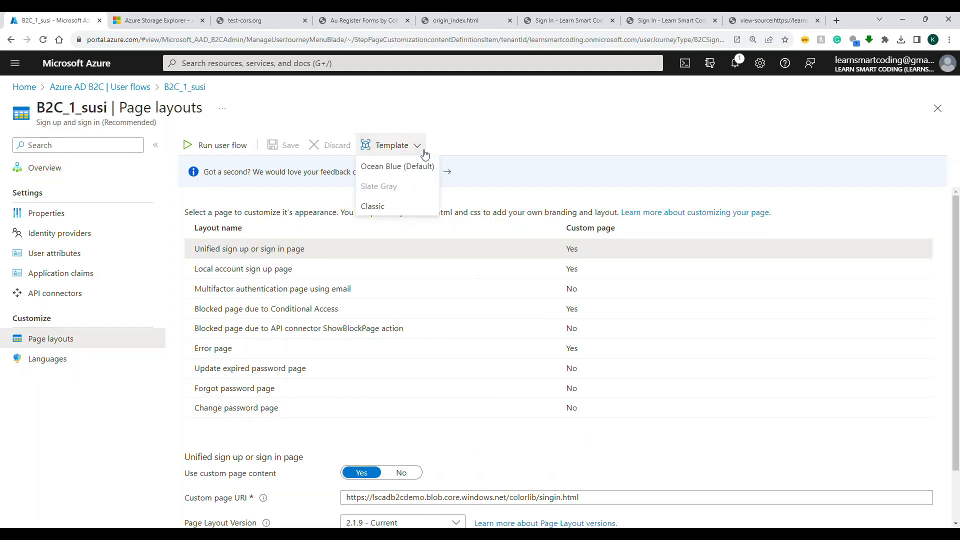